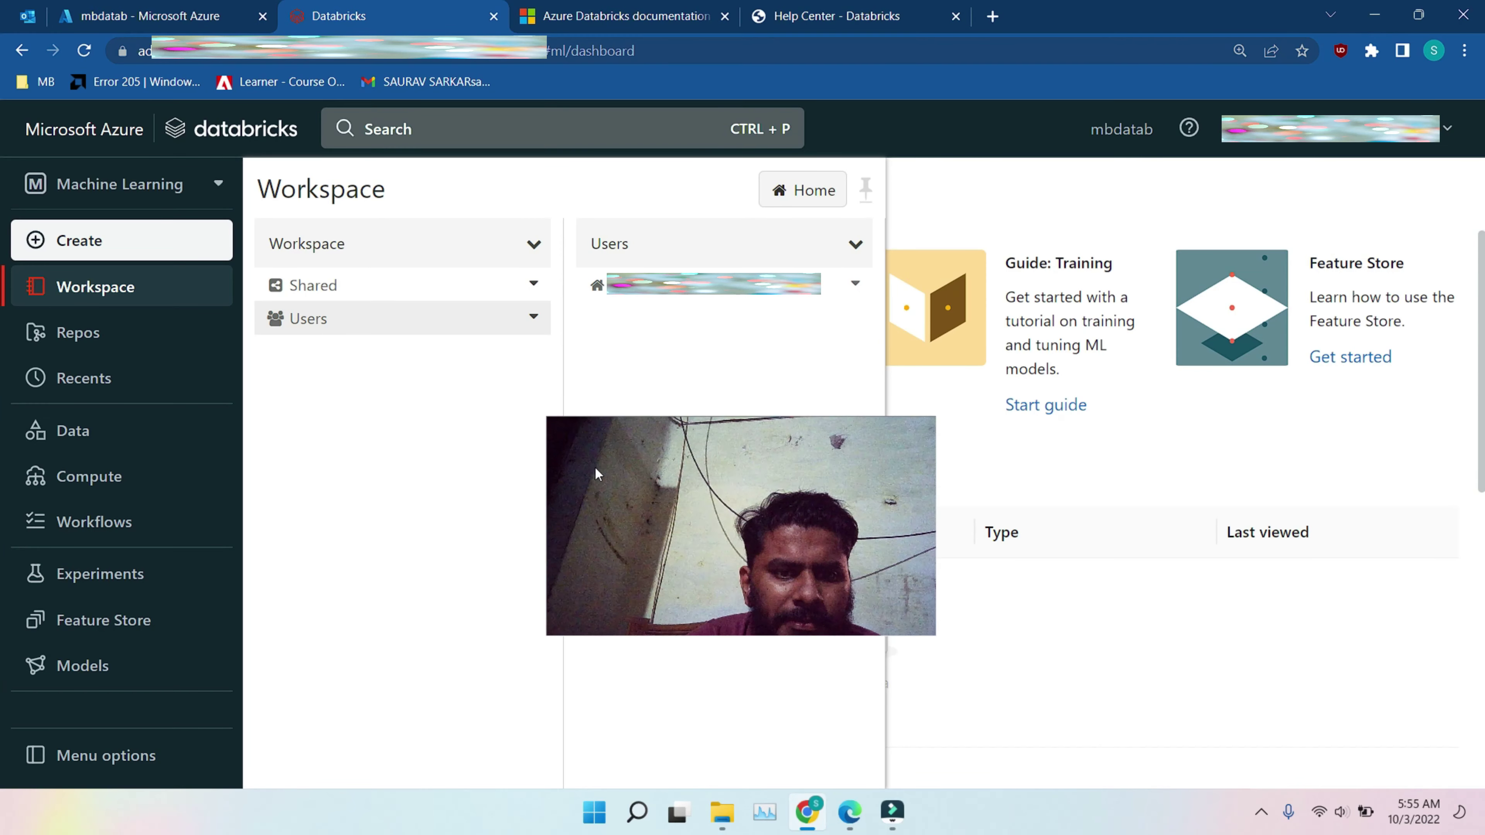
pyautogui.moveTo(597, 469); pyautogui.dragTo(707, 495)
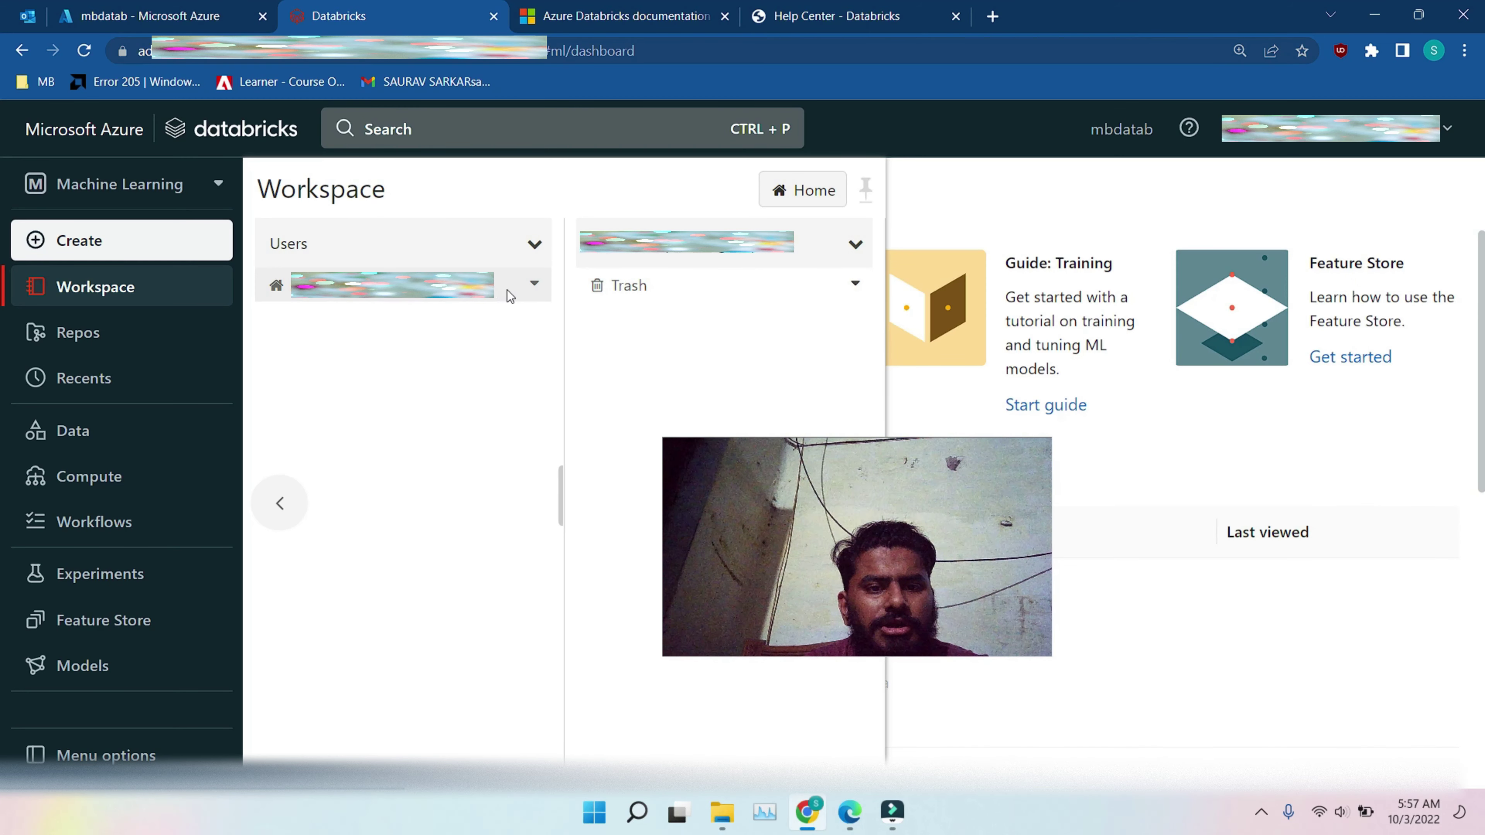
# - Start a new notebook in the user's home folder and check which clusters are offered for it
pyautogui.click(534, 284)
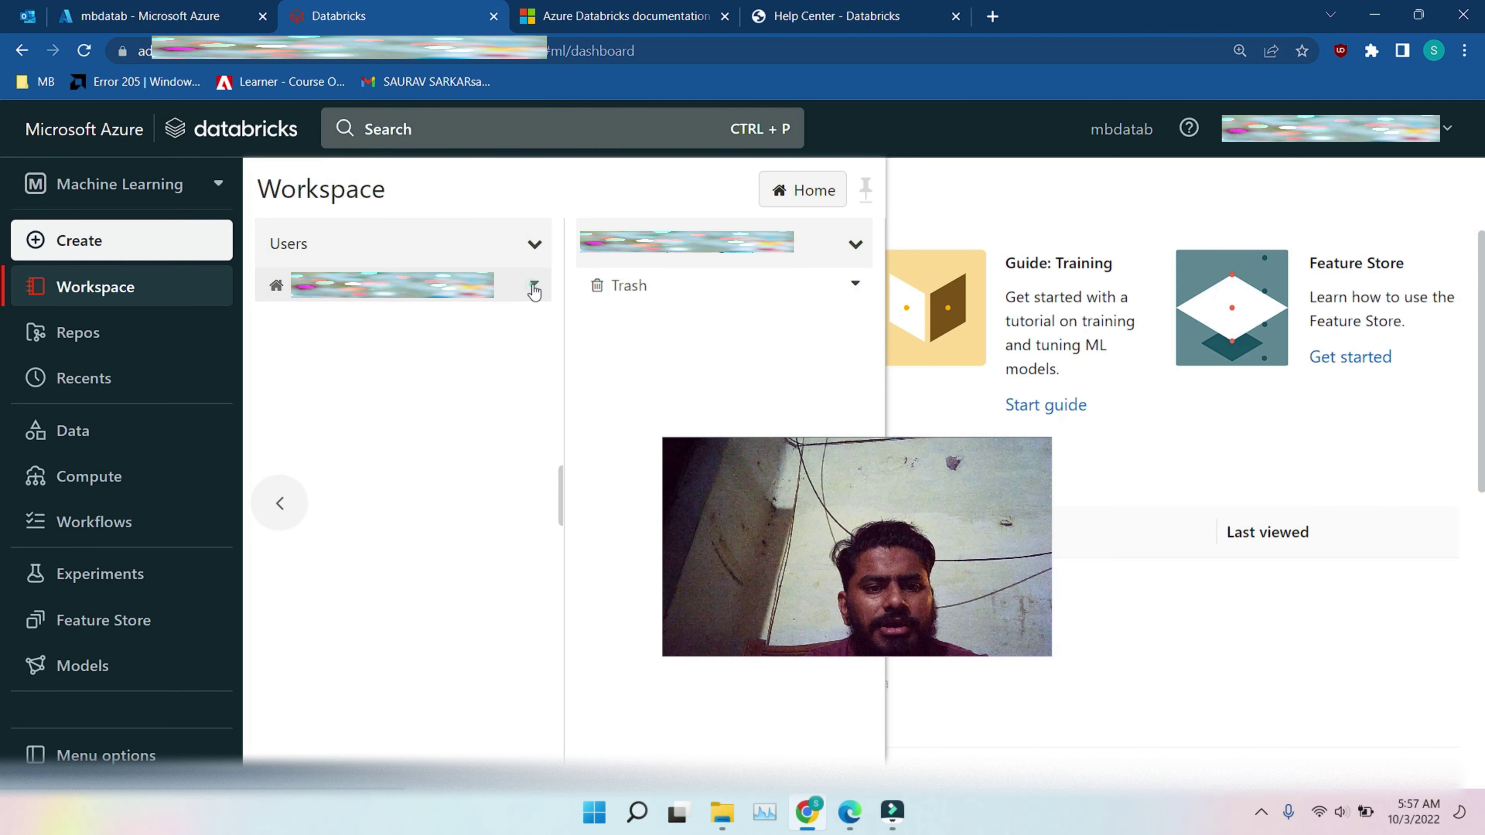
pyautogui.moveTo(649, 323)
pyautogui.click(733, 324)
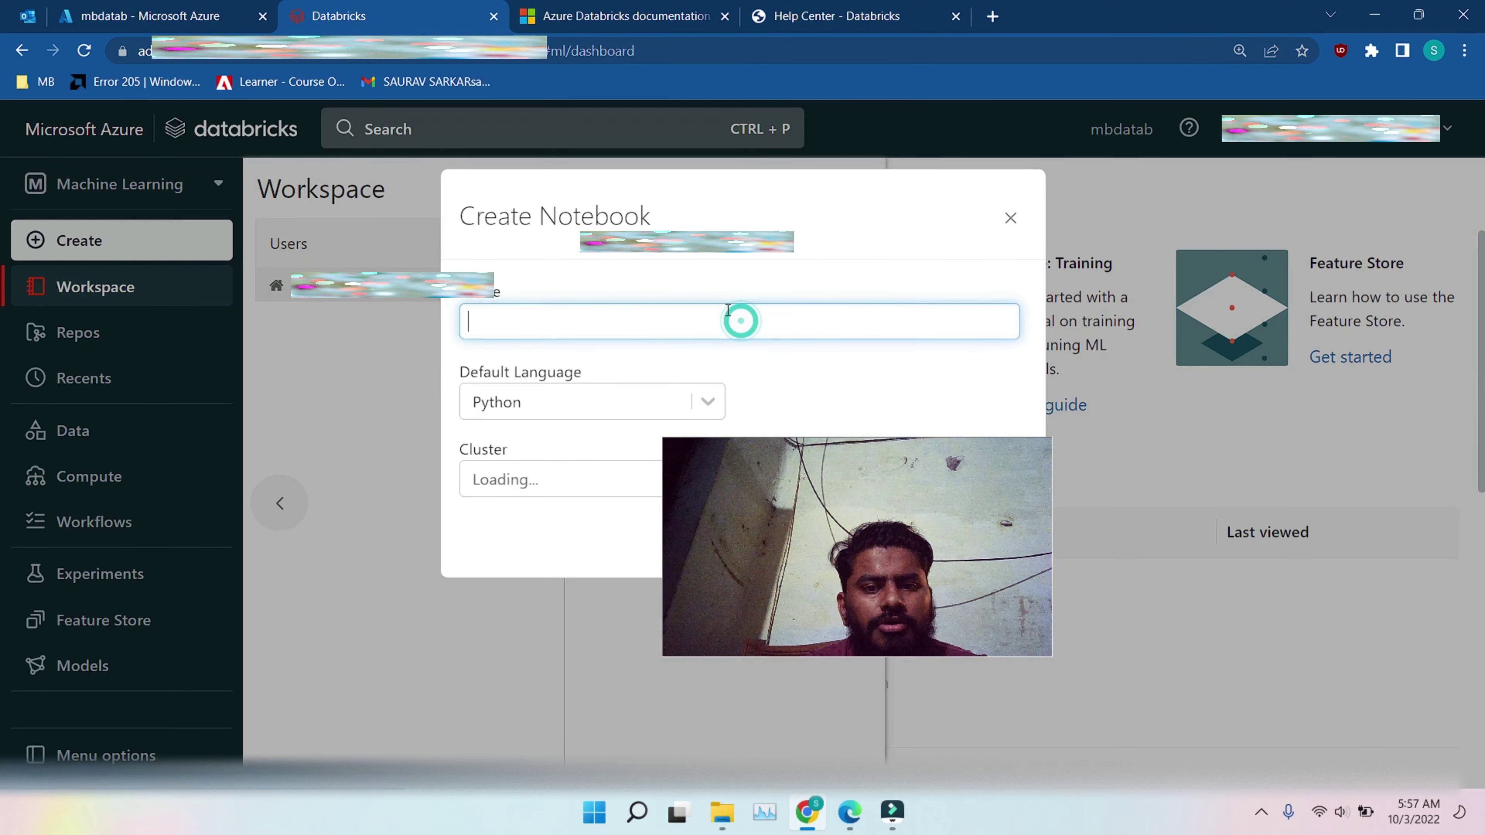
pyautogui.click(759, 479)
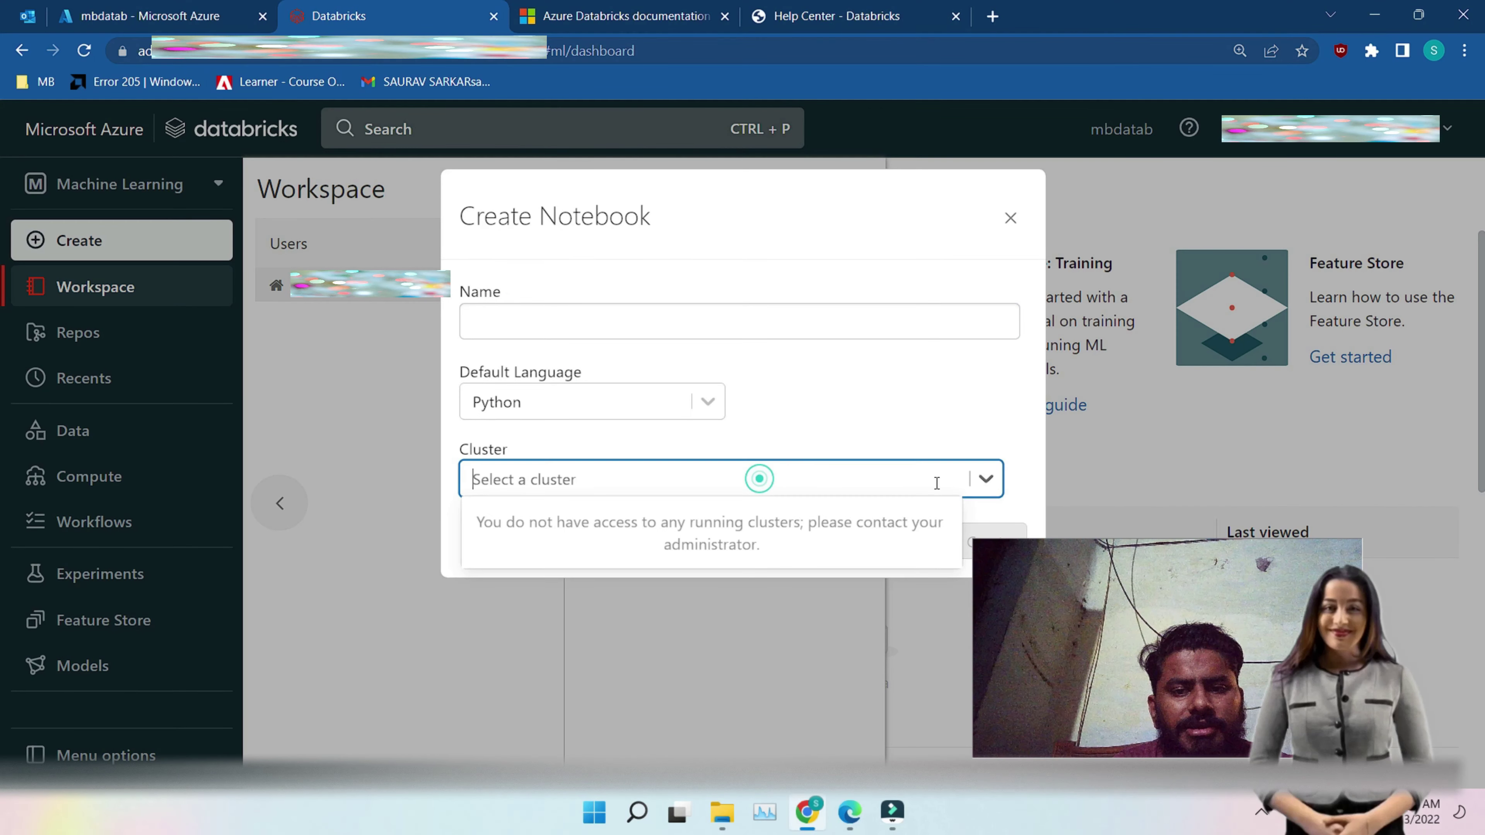
pyautogui.click(985, 479)
pyautogui.click(538, 315)
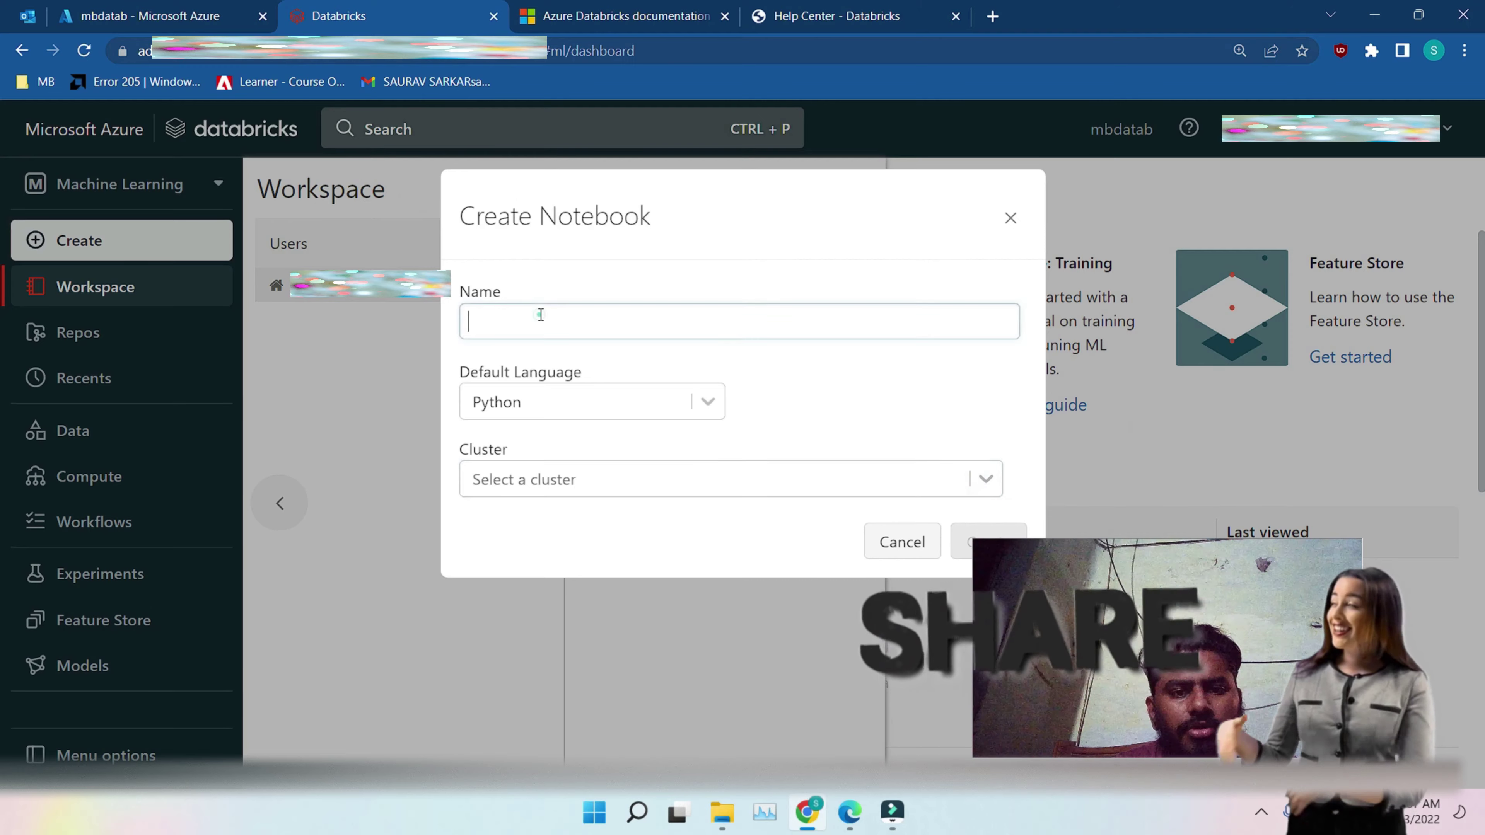
pyautogui.write('gg')
pyautogui.moveTo(637, 319); pyautogui.dragTo(441, 321)
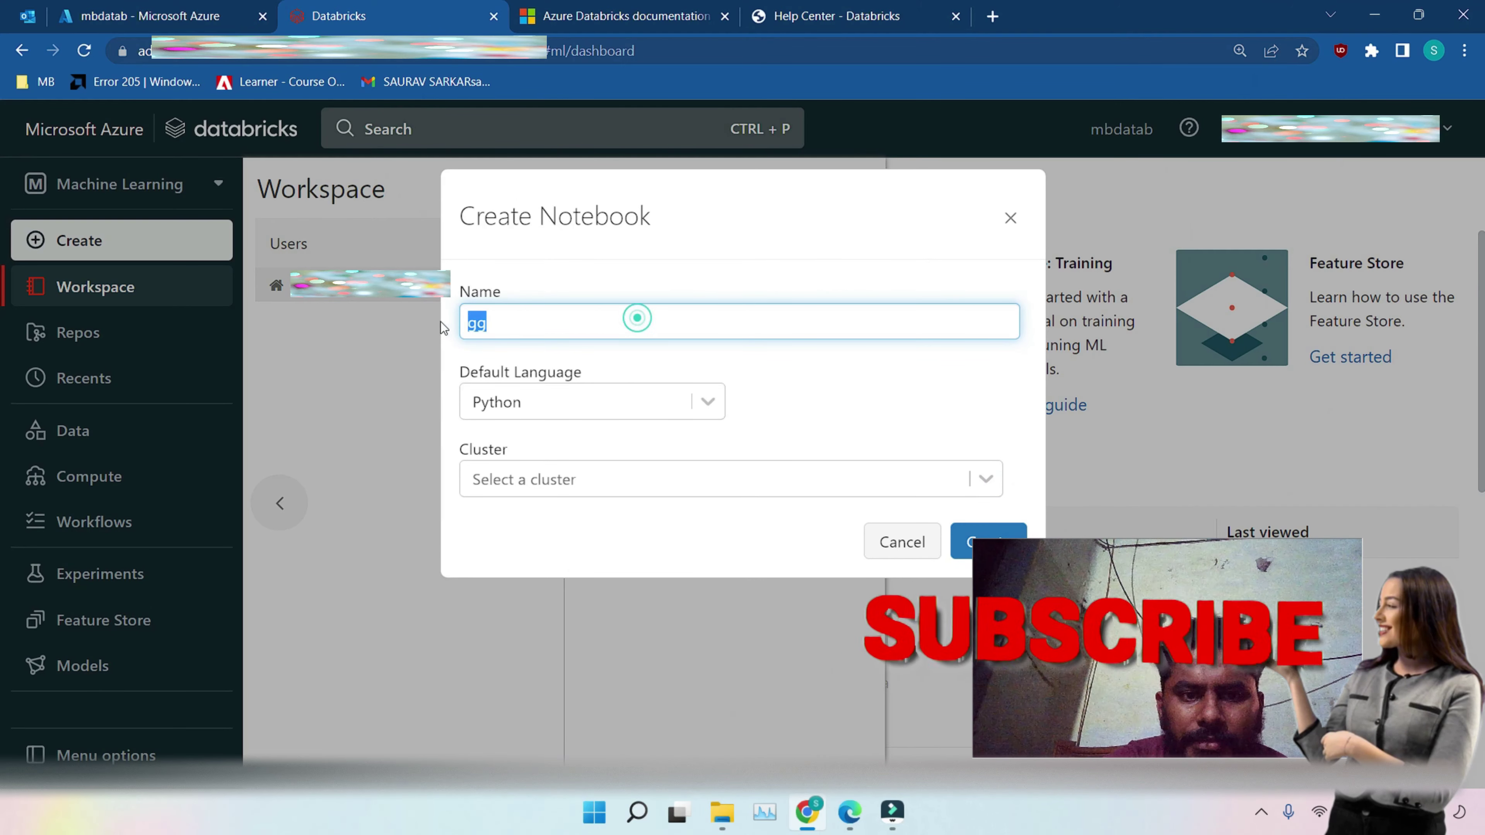
pyautogui.press('BackSpace')
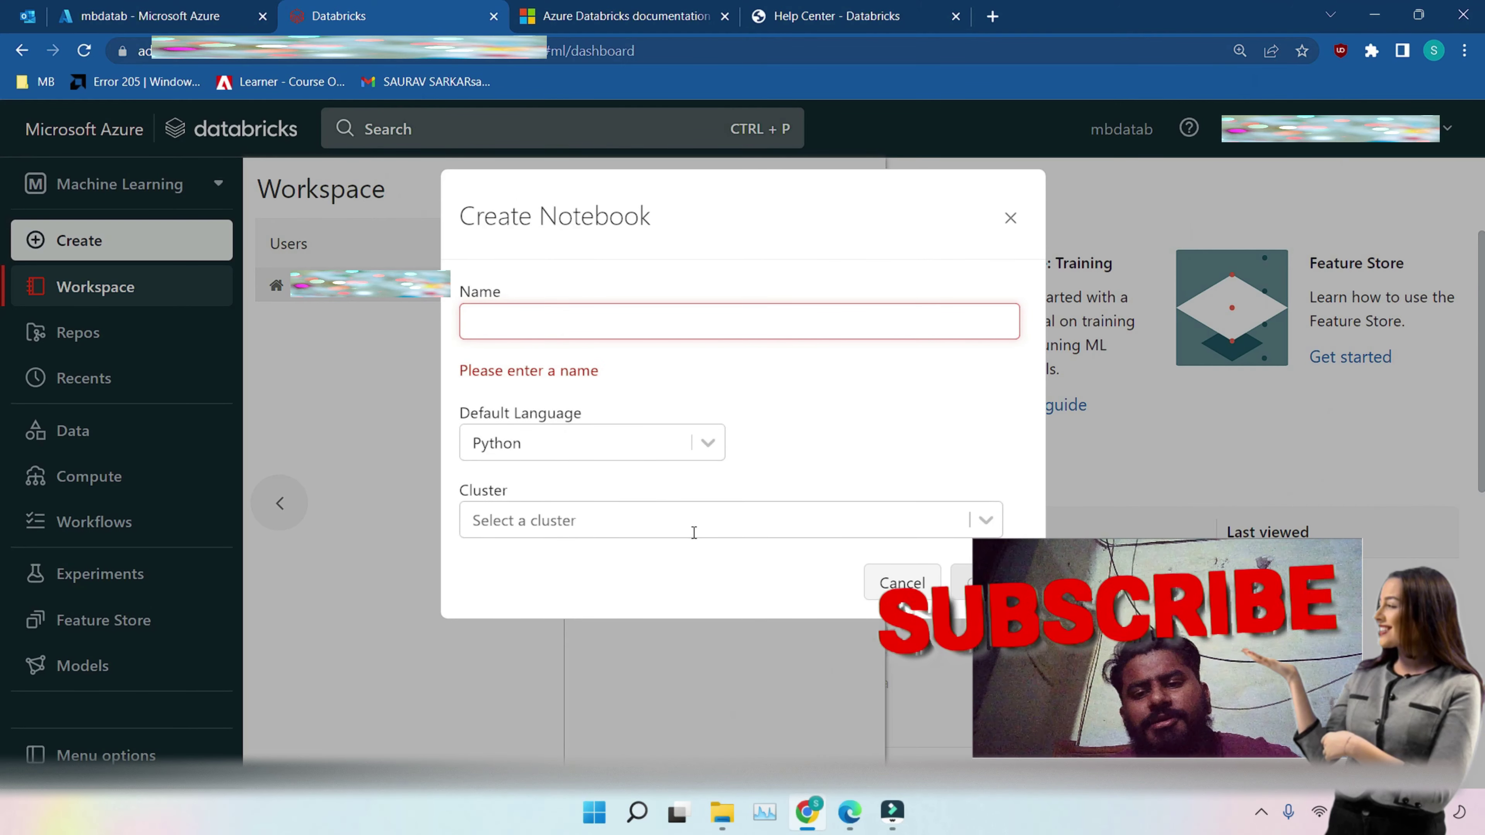
pyautogui.click(900, 583)
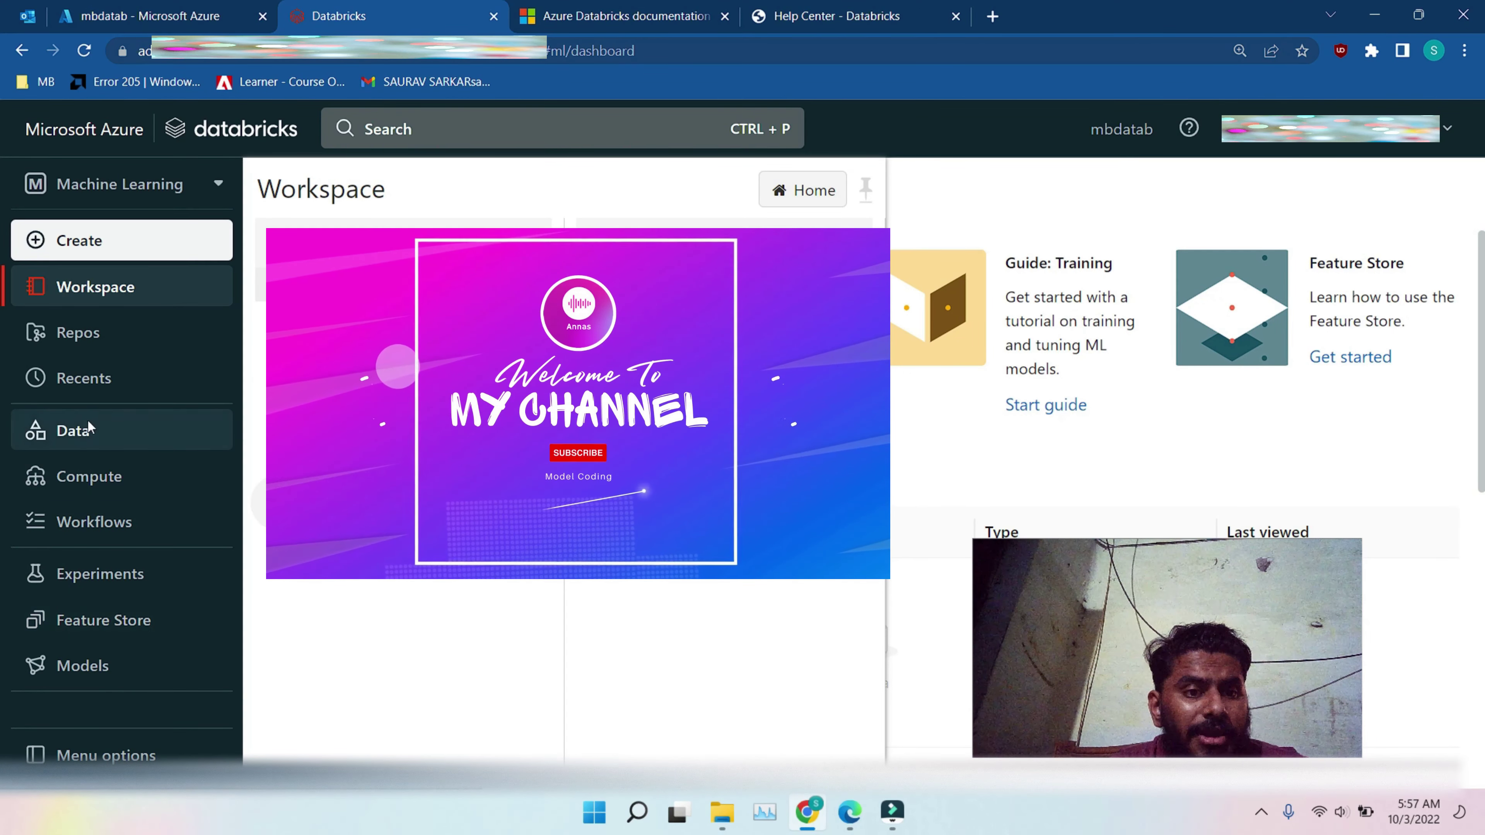
# - Start configuring a new all-purpose cluster and review the available access modes
pyautogui.click(108, 478)
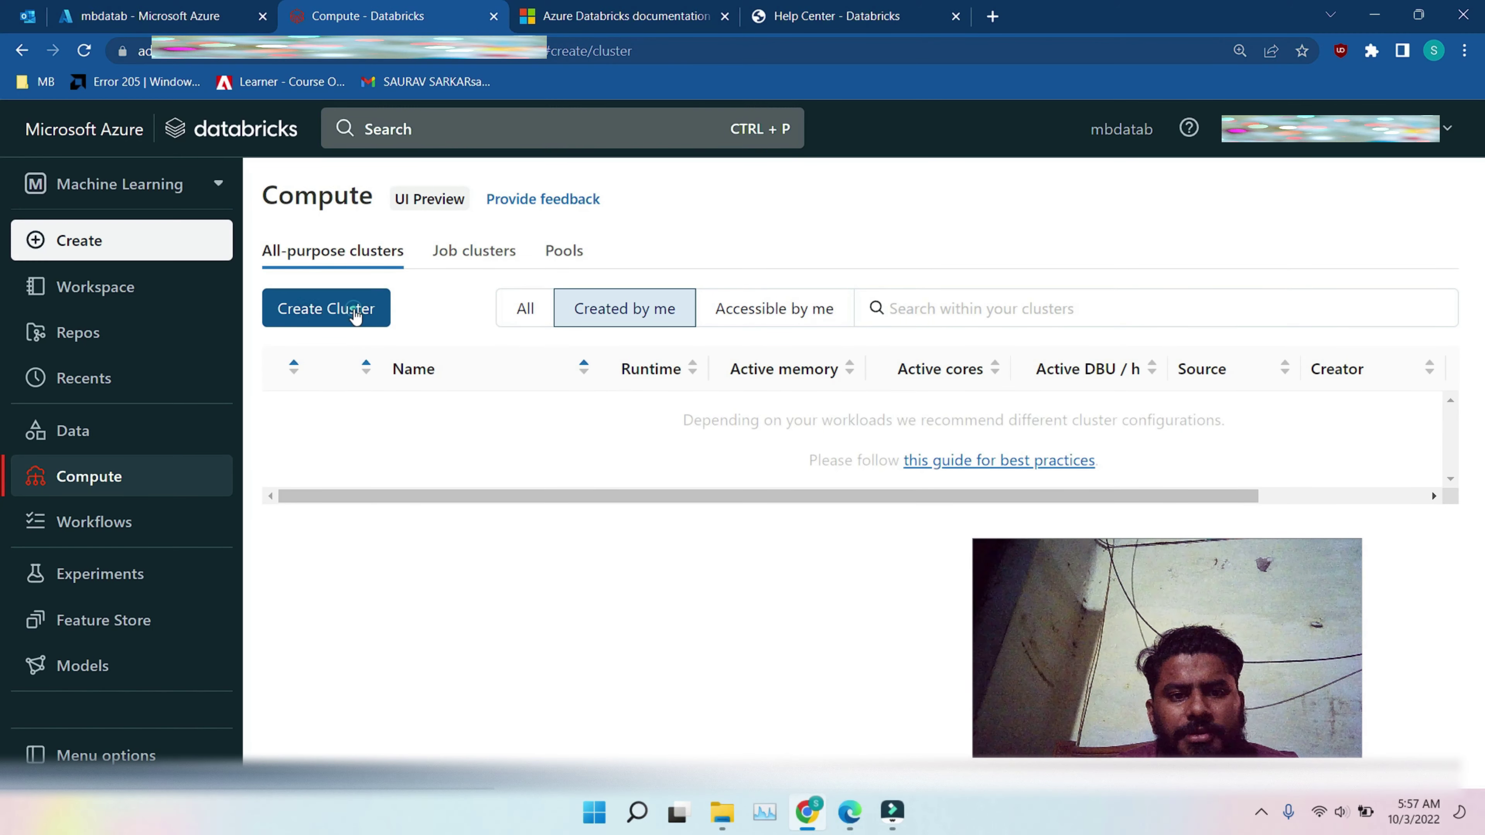
pyautogui.click(354, 310)
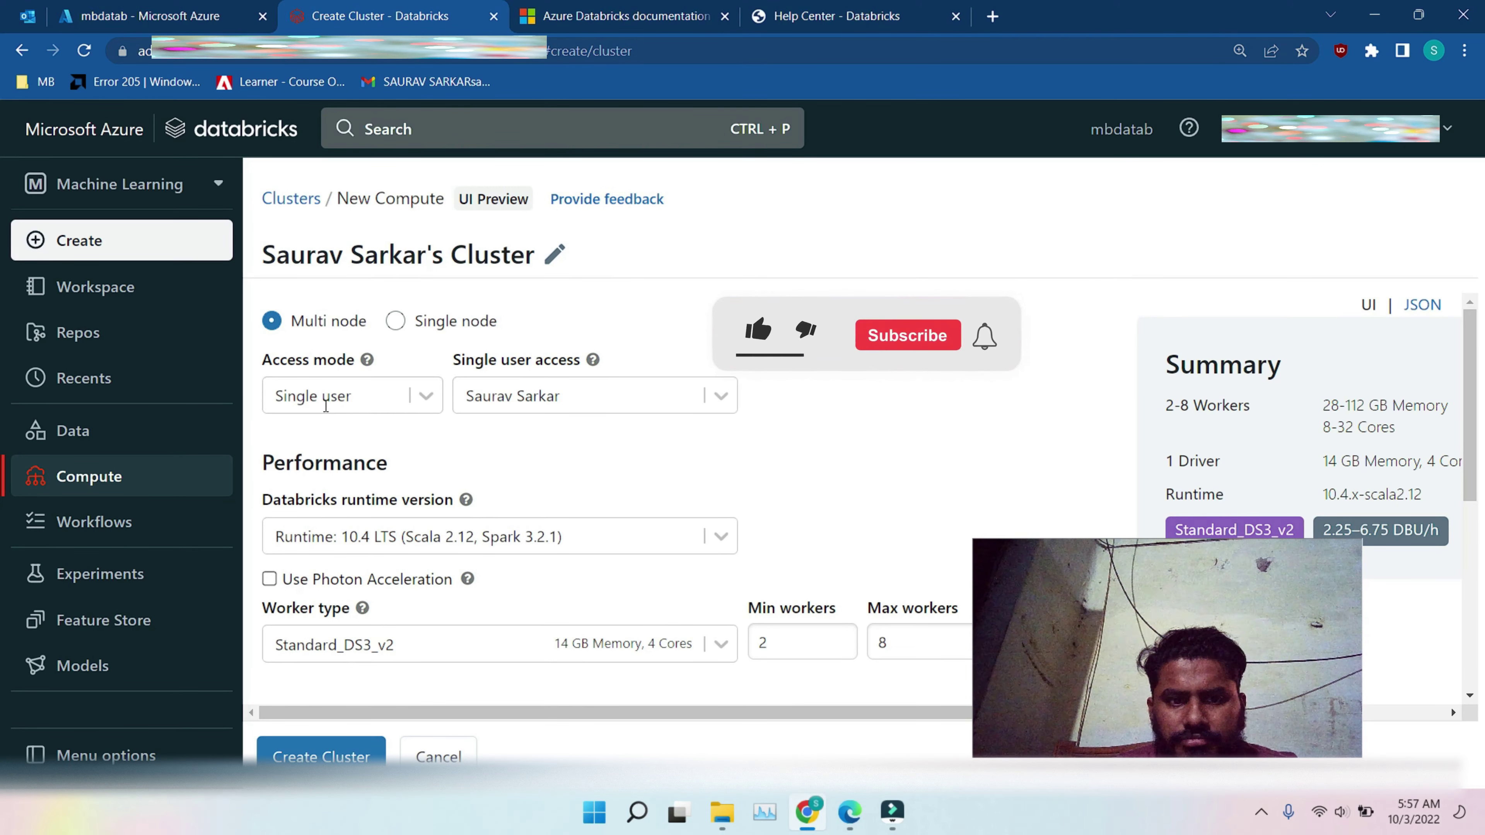
pyautogui.click(422, 396)
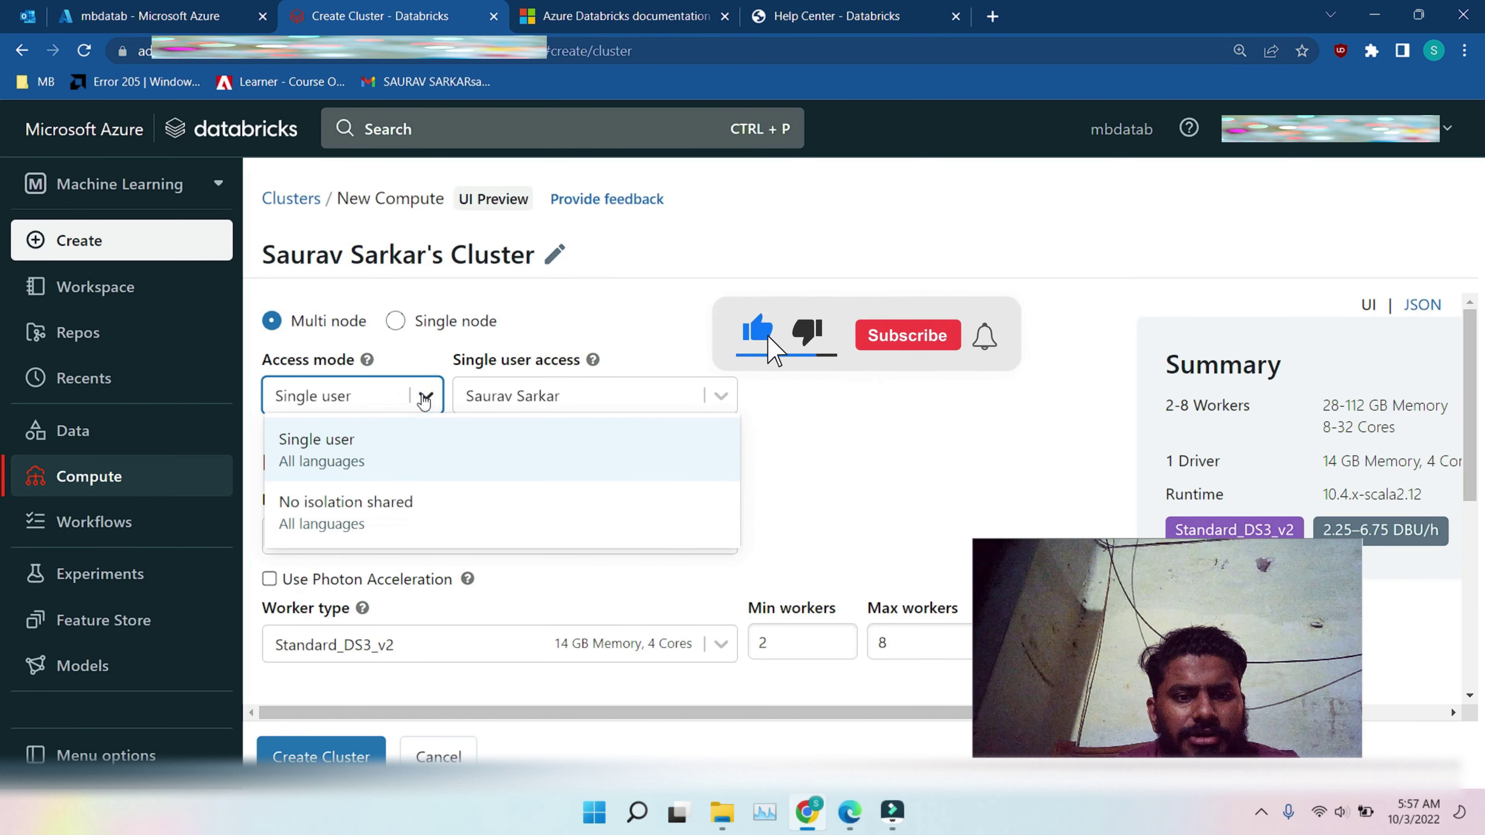
pyautogui.click(424, 397)
# - Set the new cluster's Databricks runtime version to Standard 11.2 (Scala 2.12, Spark 3.3.0)
pyautogui.scroll(-3, 706, 484)
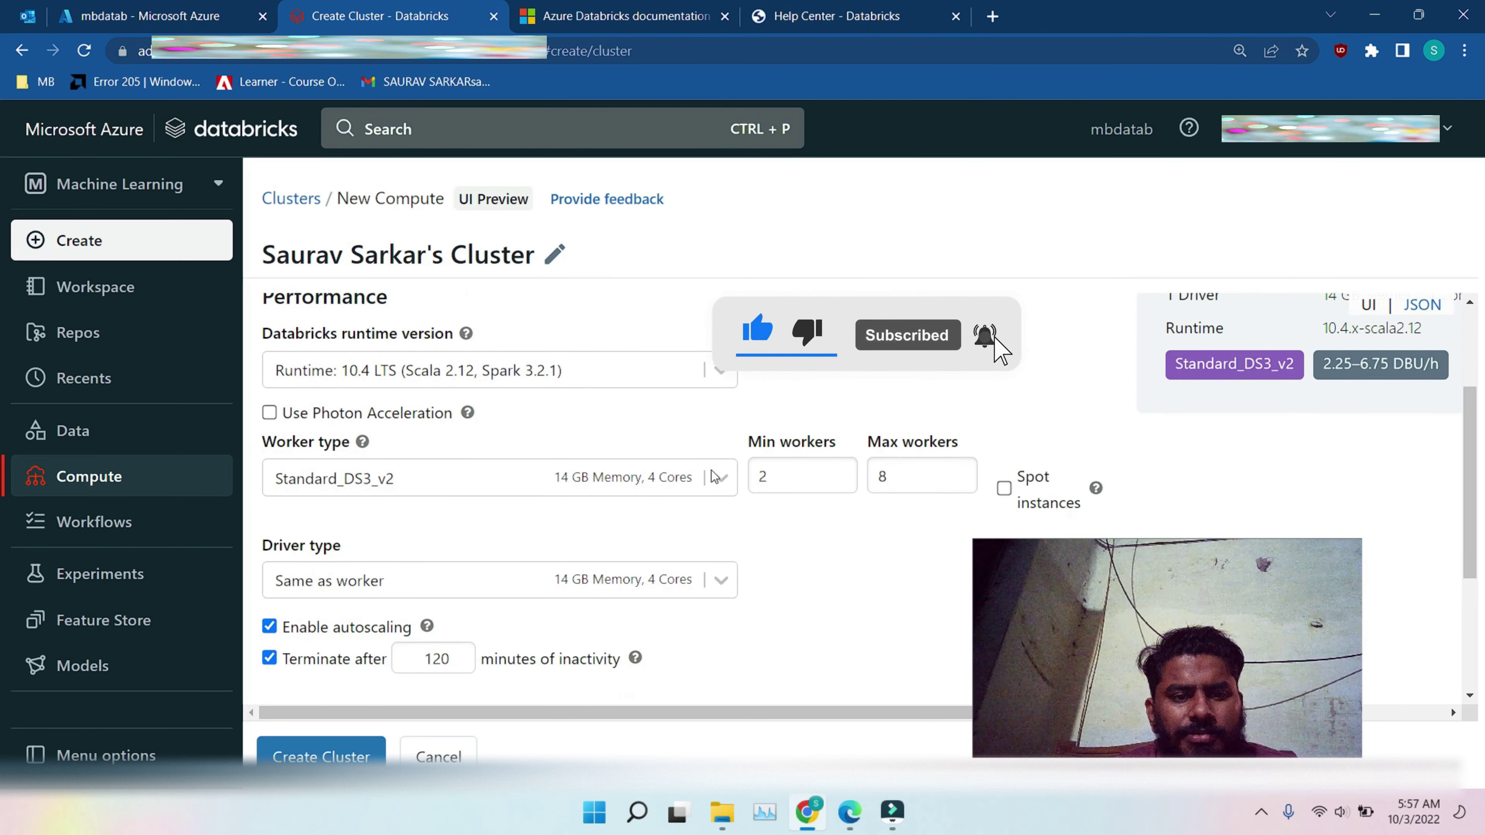
pyautogui.click(716, 344)
pyautogui.click(721, 348)
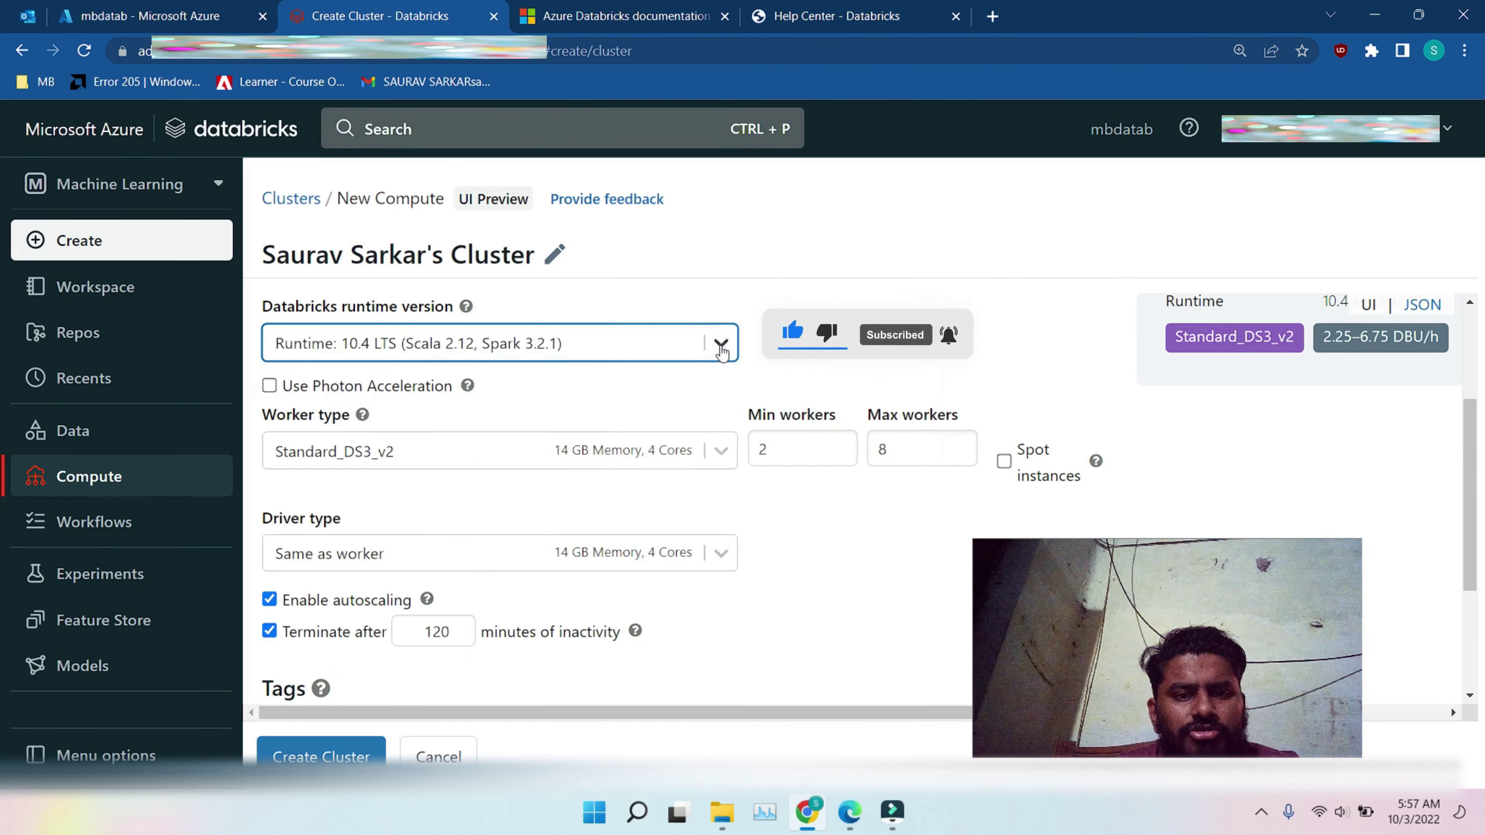
pyautogui.click(722, 347)
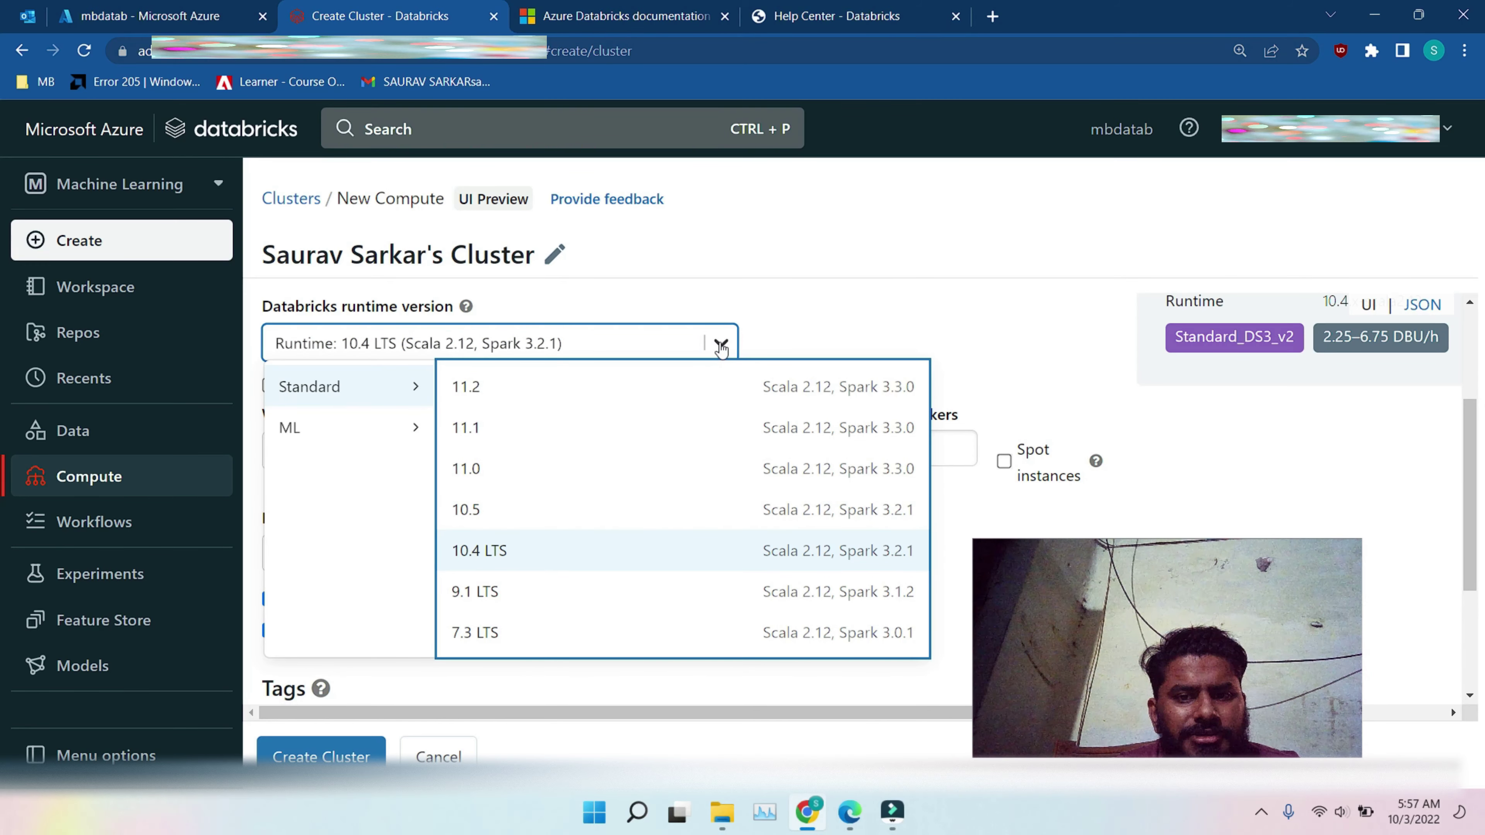
pyautogui.click(722, 347)
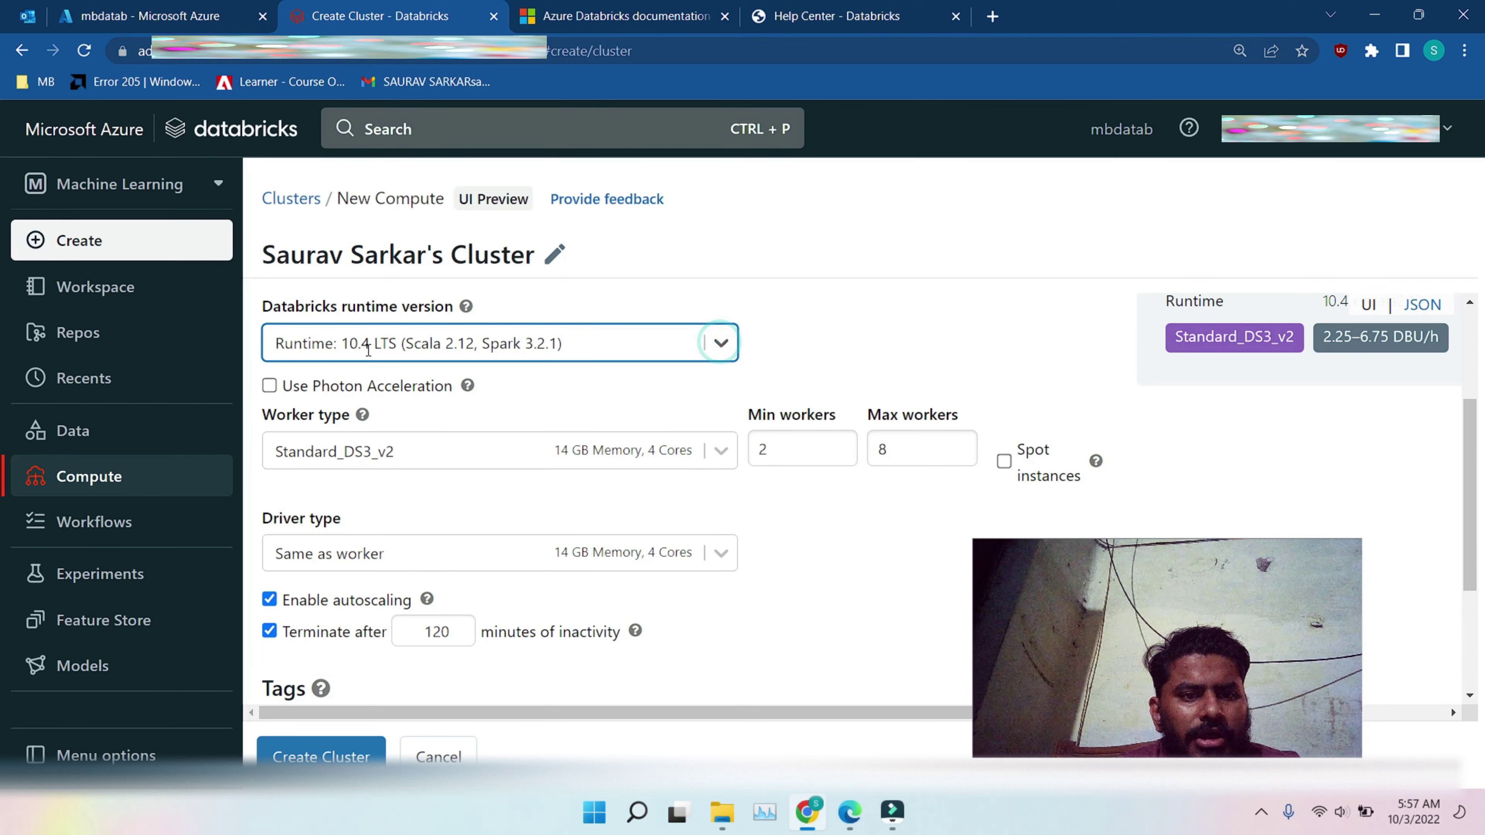
pyautogui.click(720, 343)
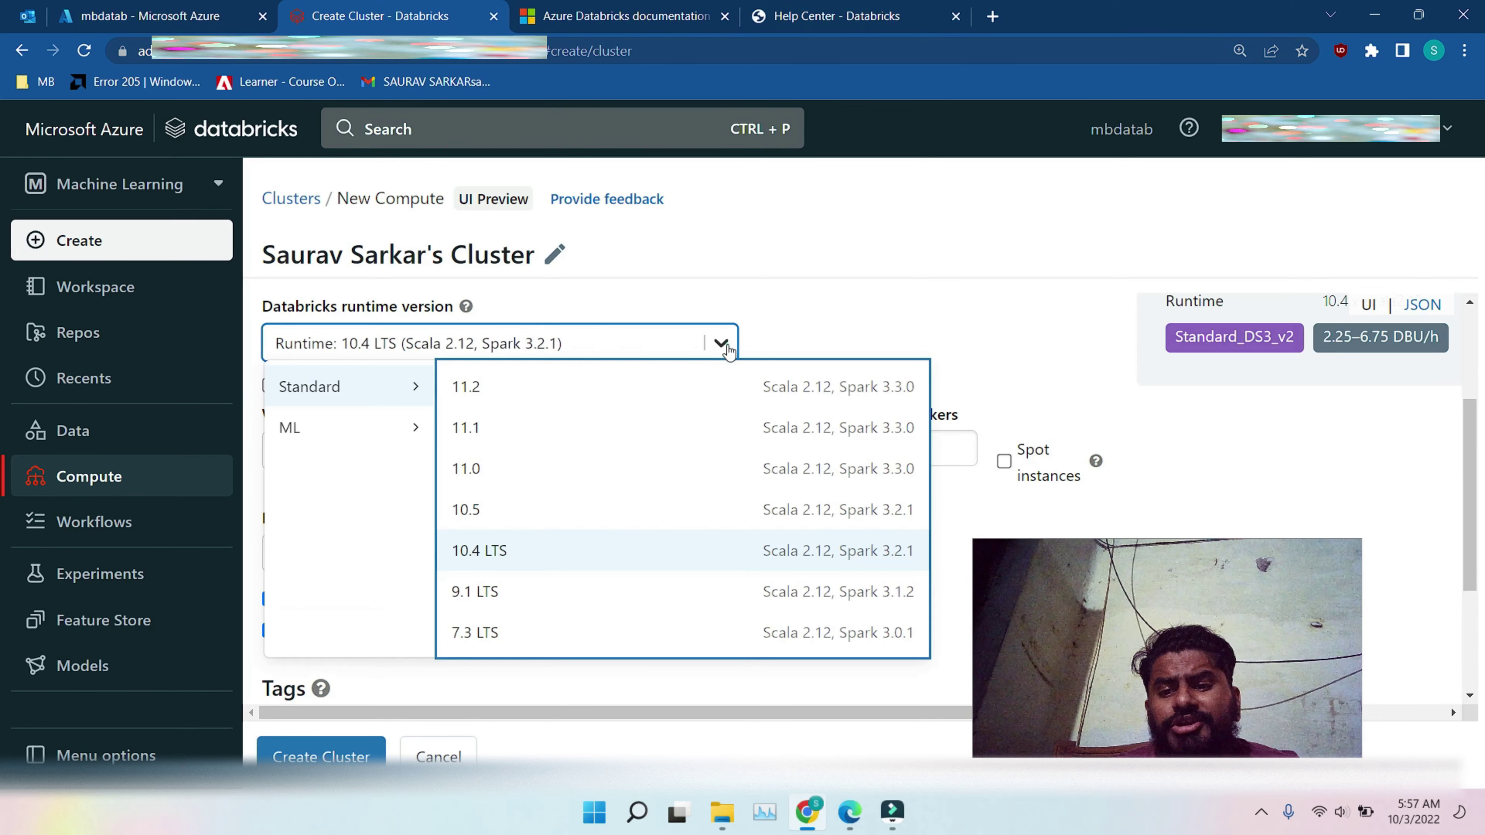
pyautogui.click(514, 400)
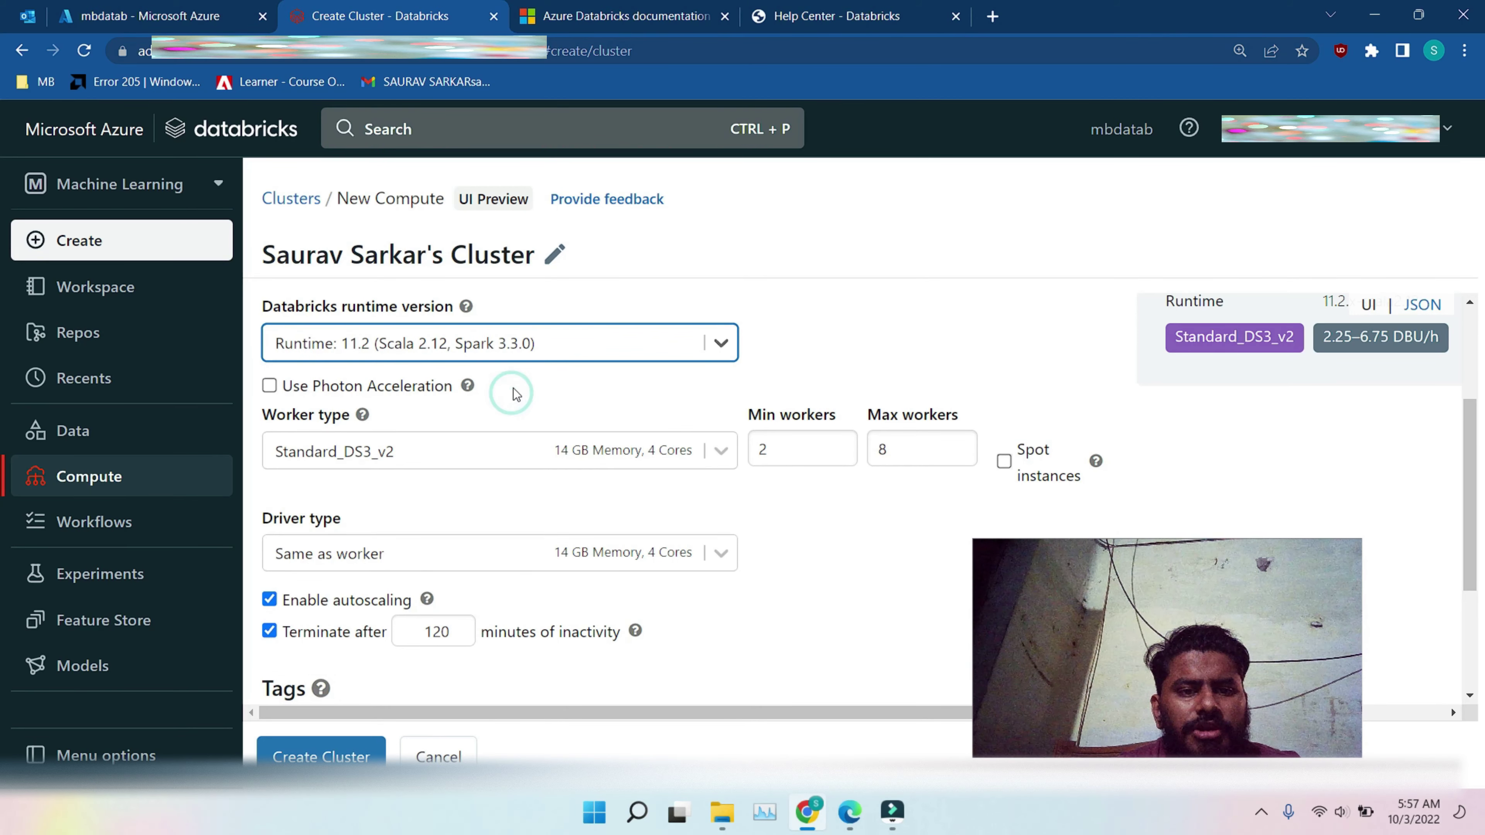
# - Try the 11.2 ML (GPU, Scala 2.12, Spark 3.3.0) runtime for the cluster and return to Standard 11.2
pyautogui.click(696, 350)
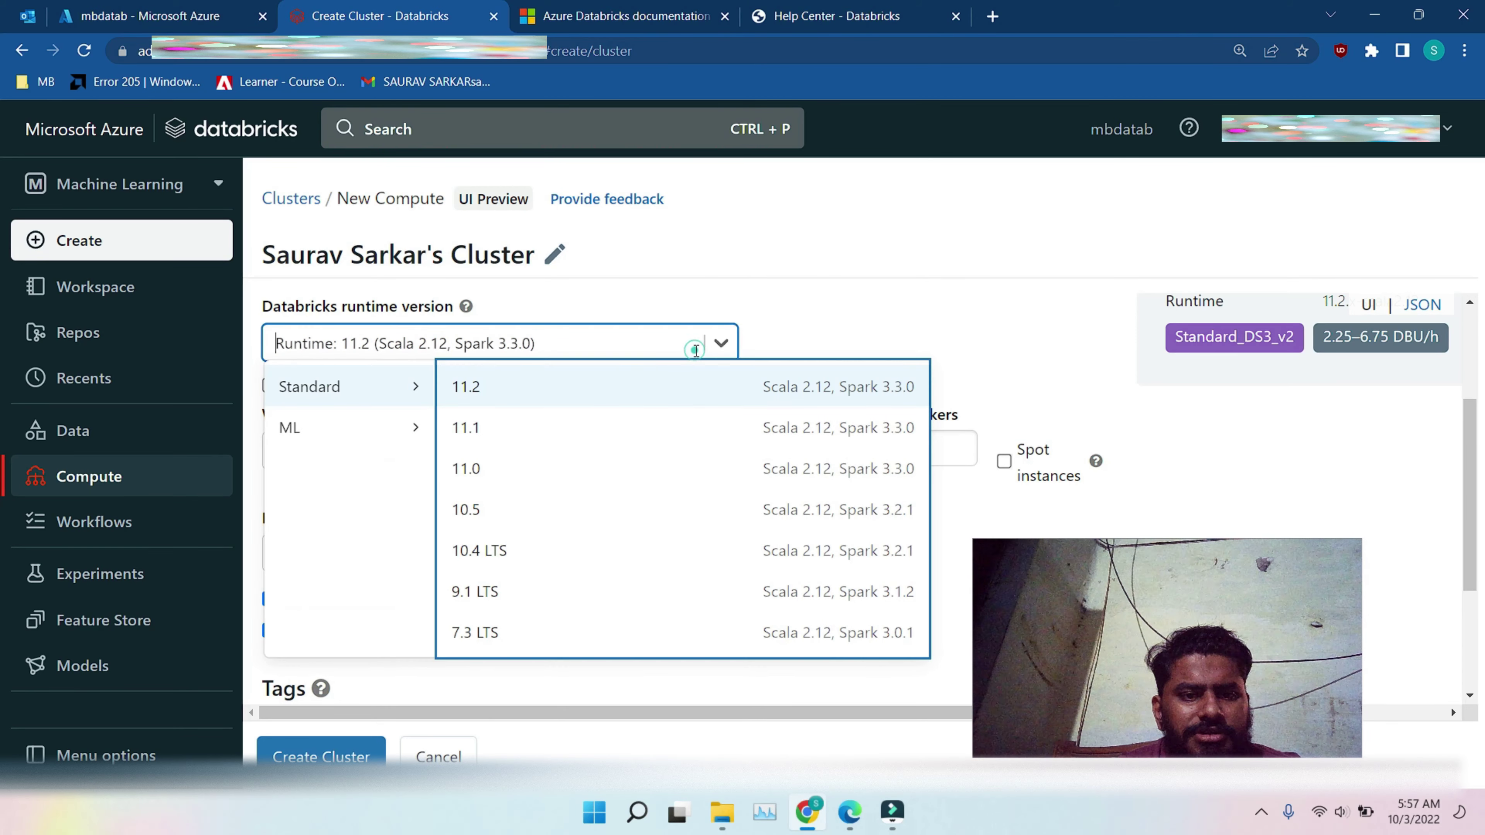
pyautogui.click(412, 428)
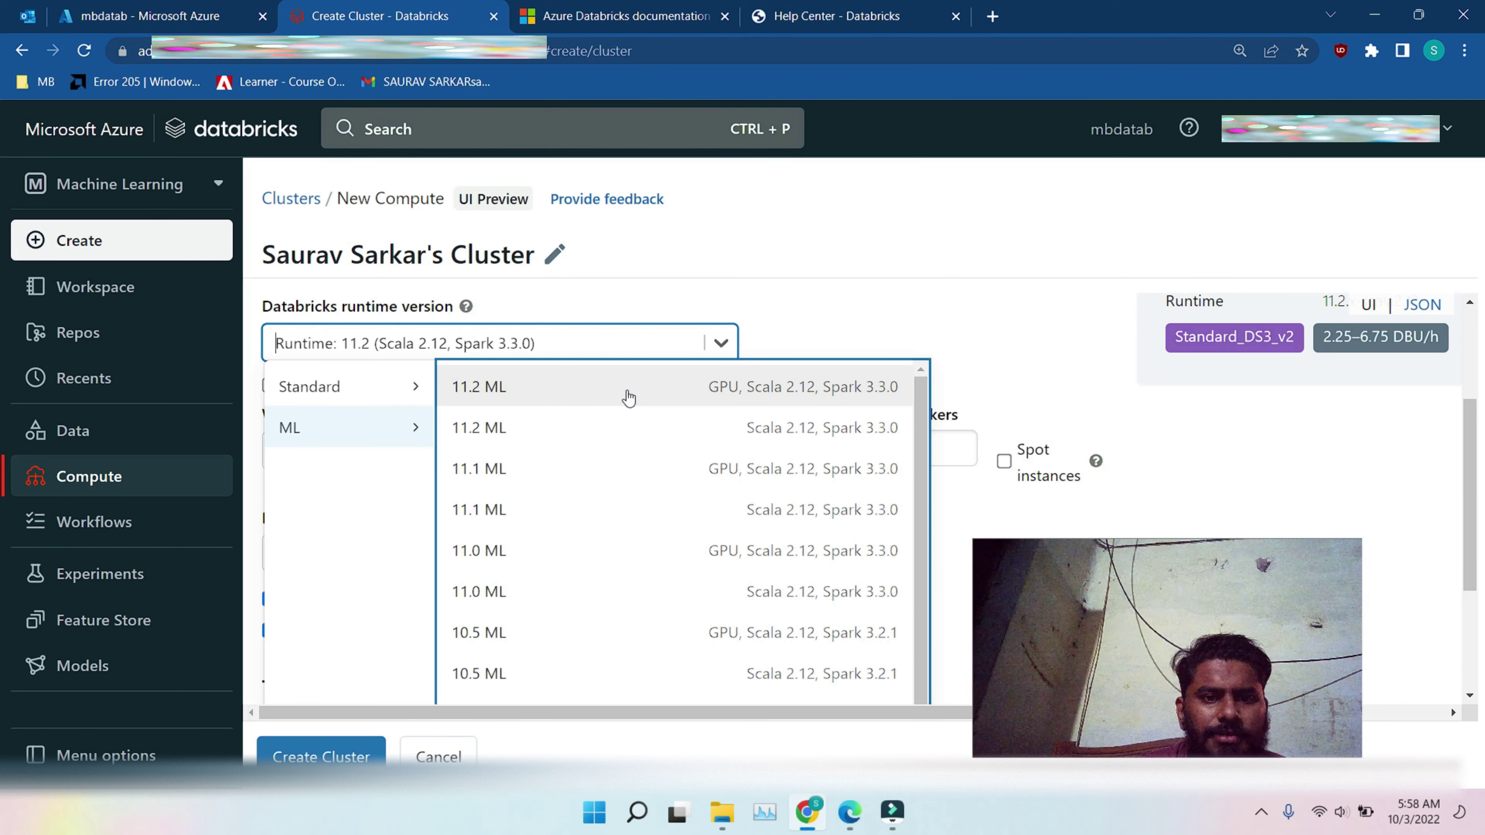
pyautogui.click(590, 384)
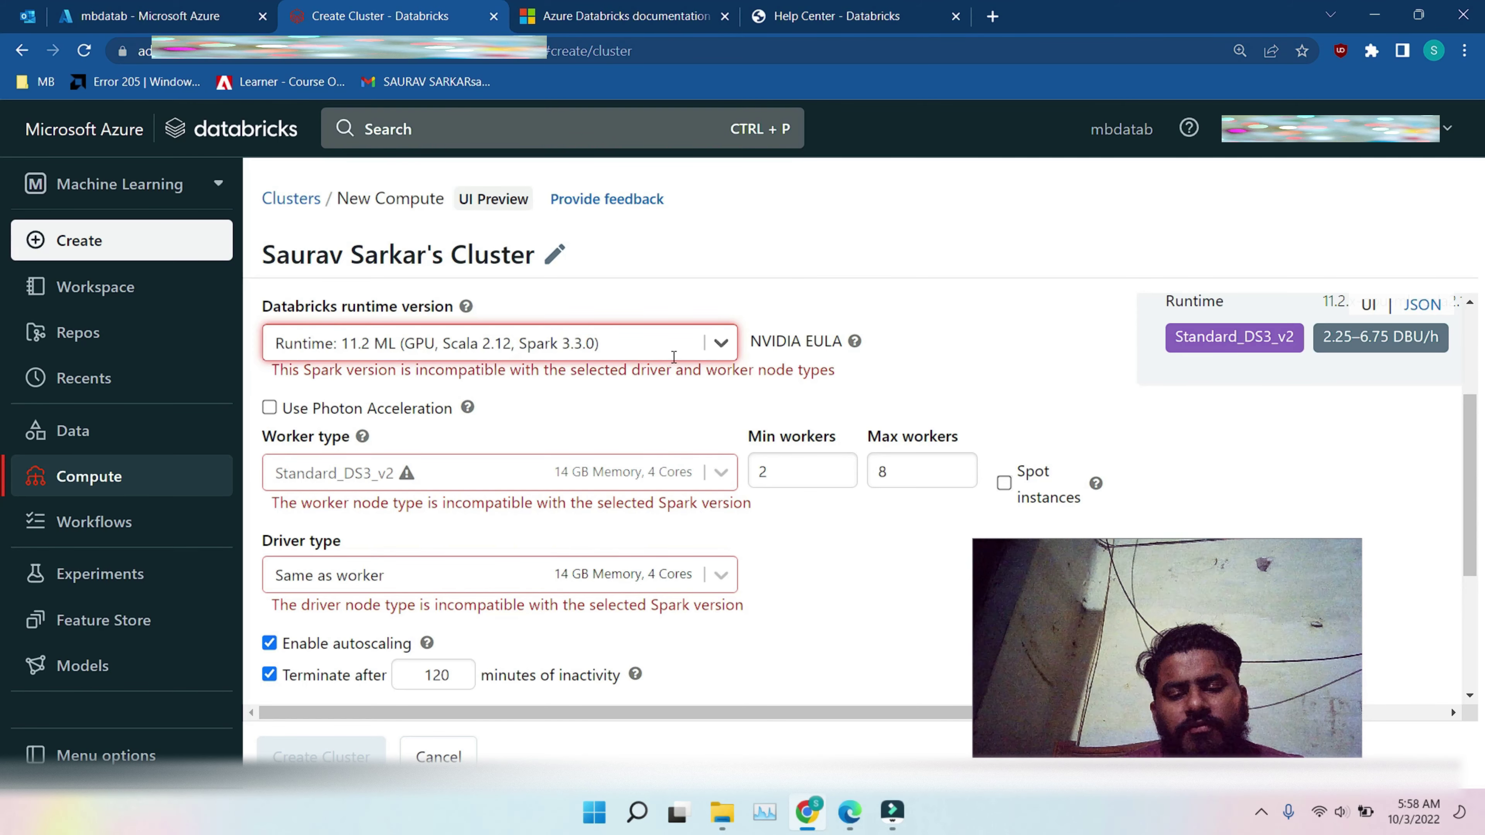
pyautogui.click(685, 341)
pyautogui.click(477, 386)
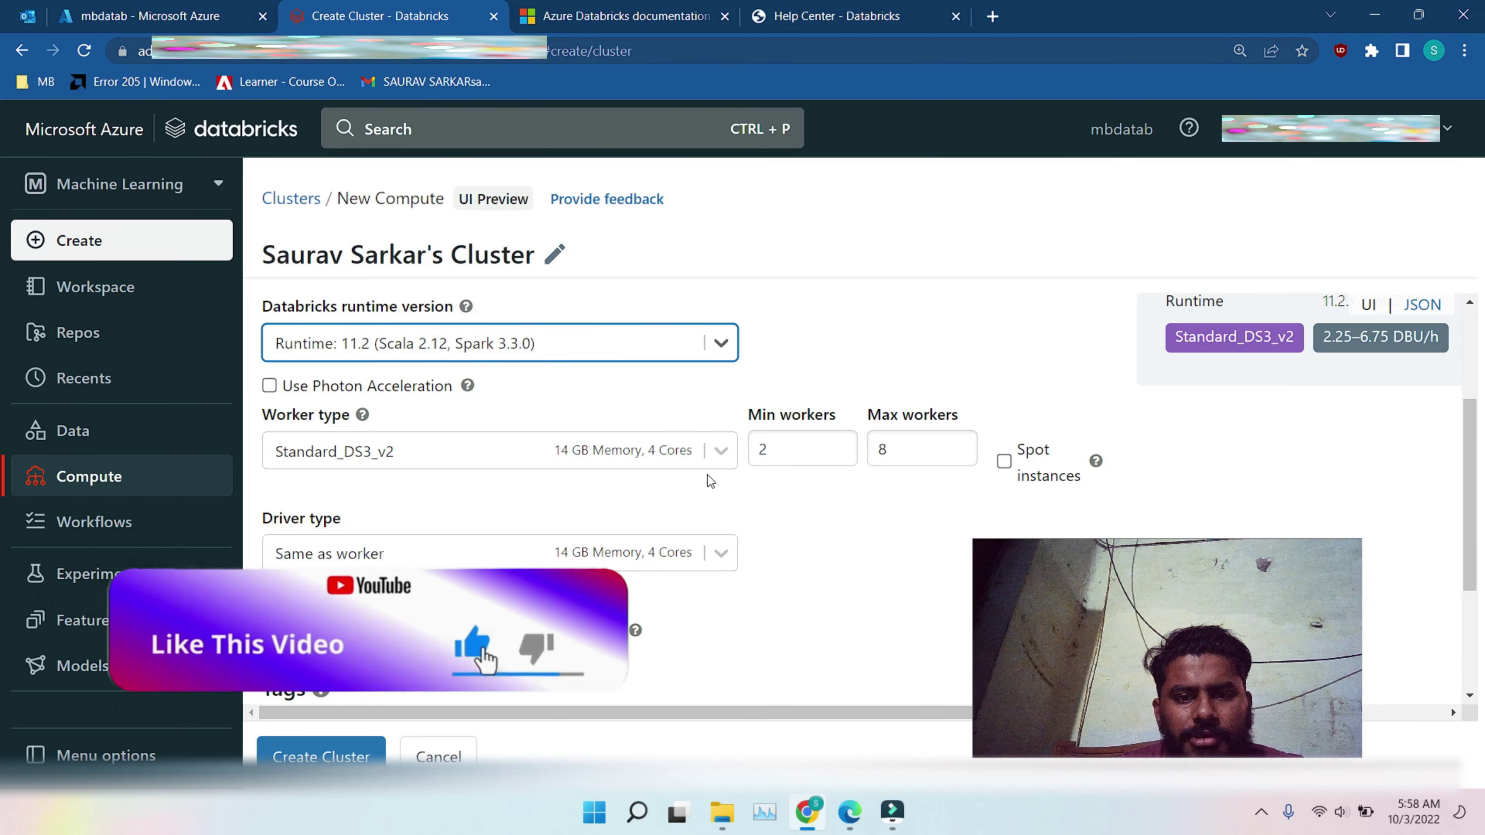
# - Select the 11.2 ML GPU runtime again and review the worker types offered with it
pyautogui.click(638, 346)
pyautogui.click(327, 431)
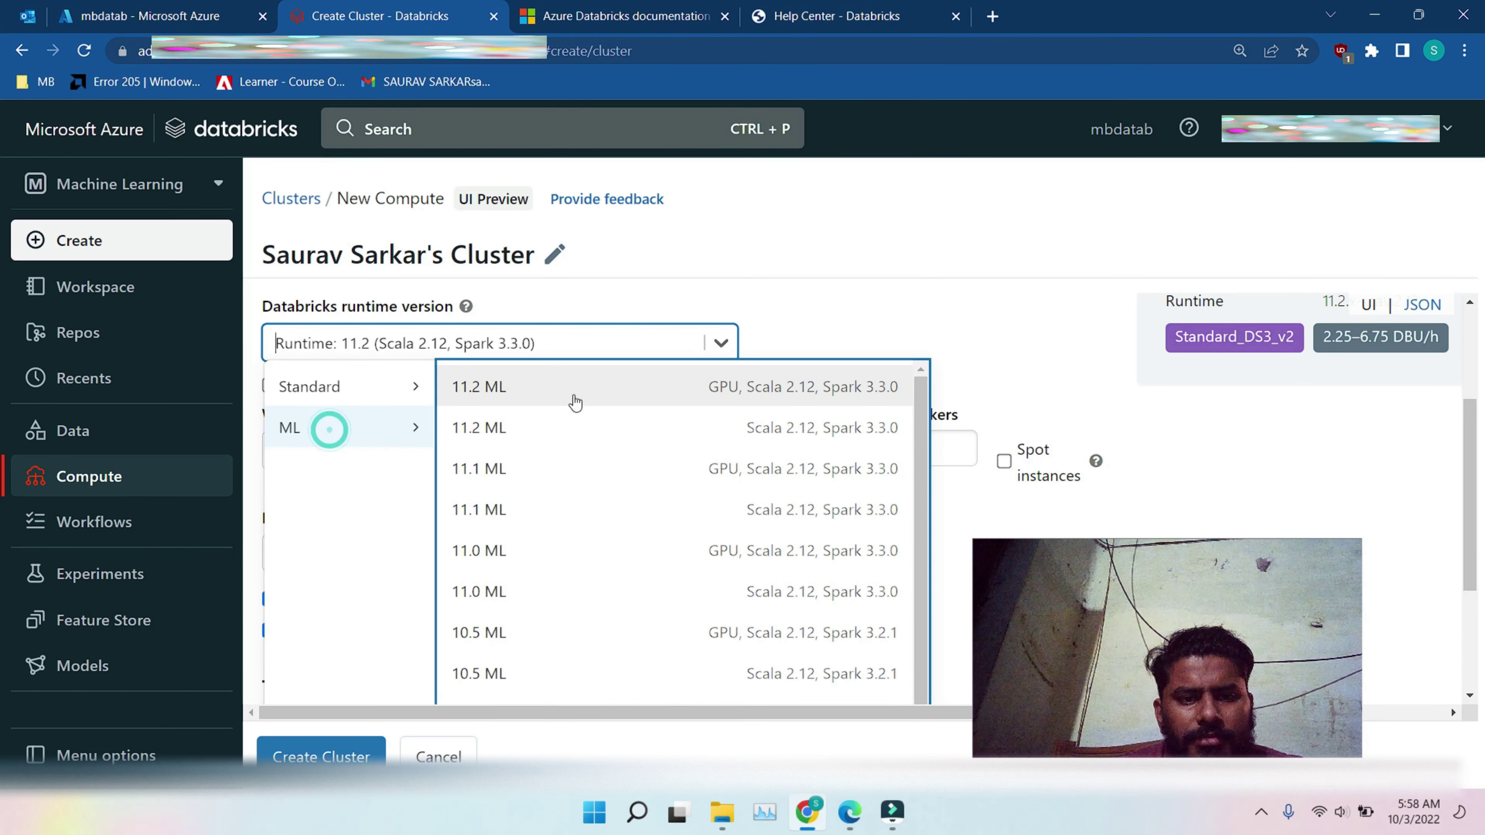
pyautogui.click(572, 390)
pyautogui.click(596, 475)
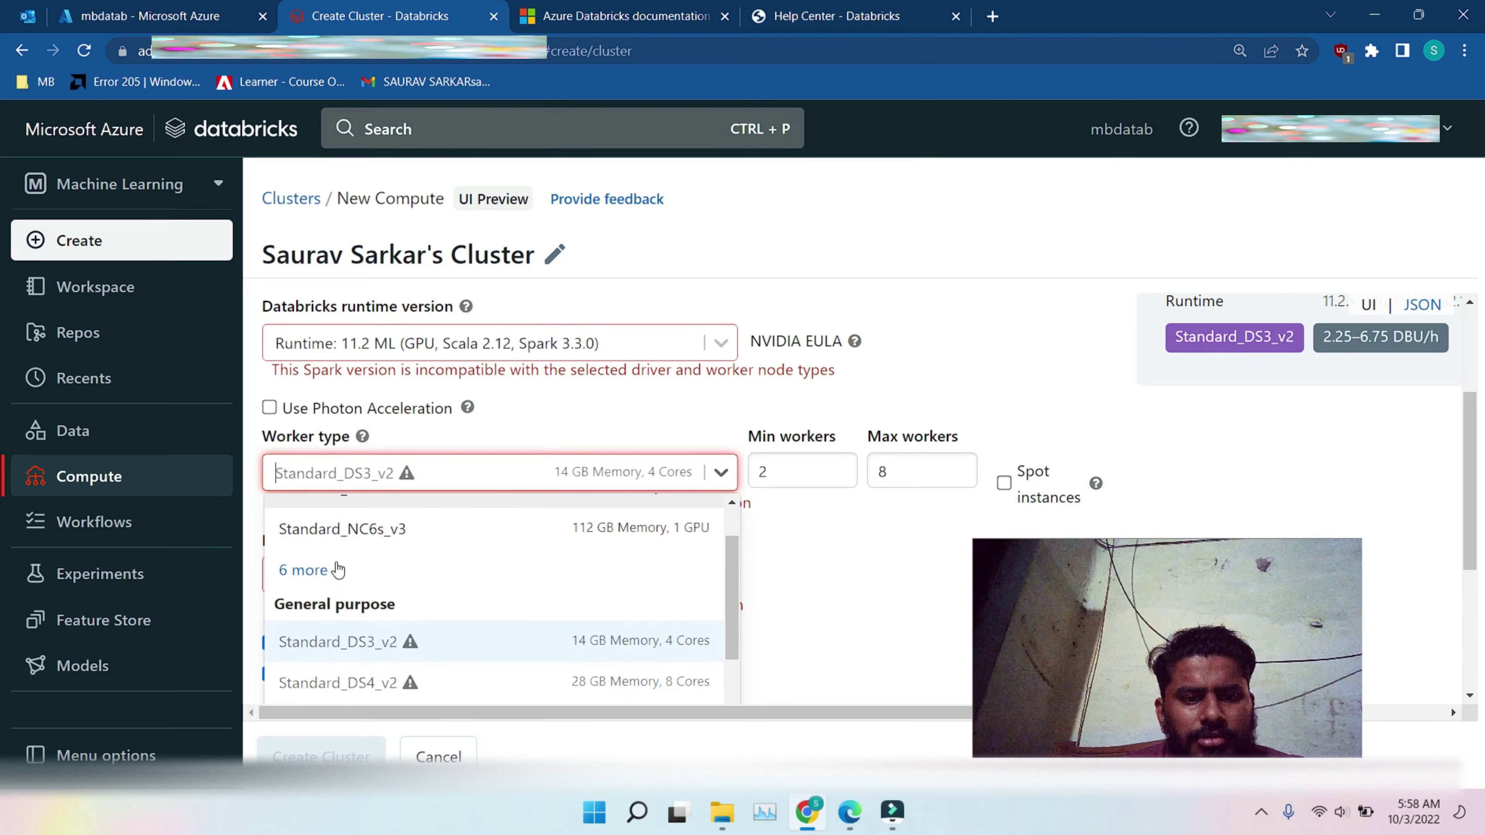
# - Change the cluster's runtime version back to the Standard 11.2 release
pyautogui.click(575, 344)
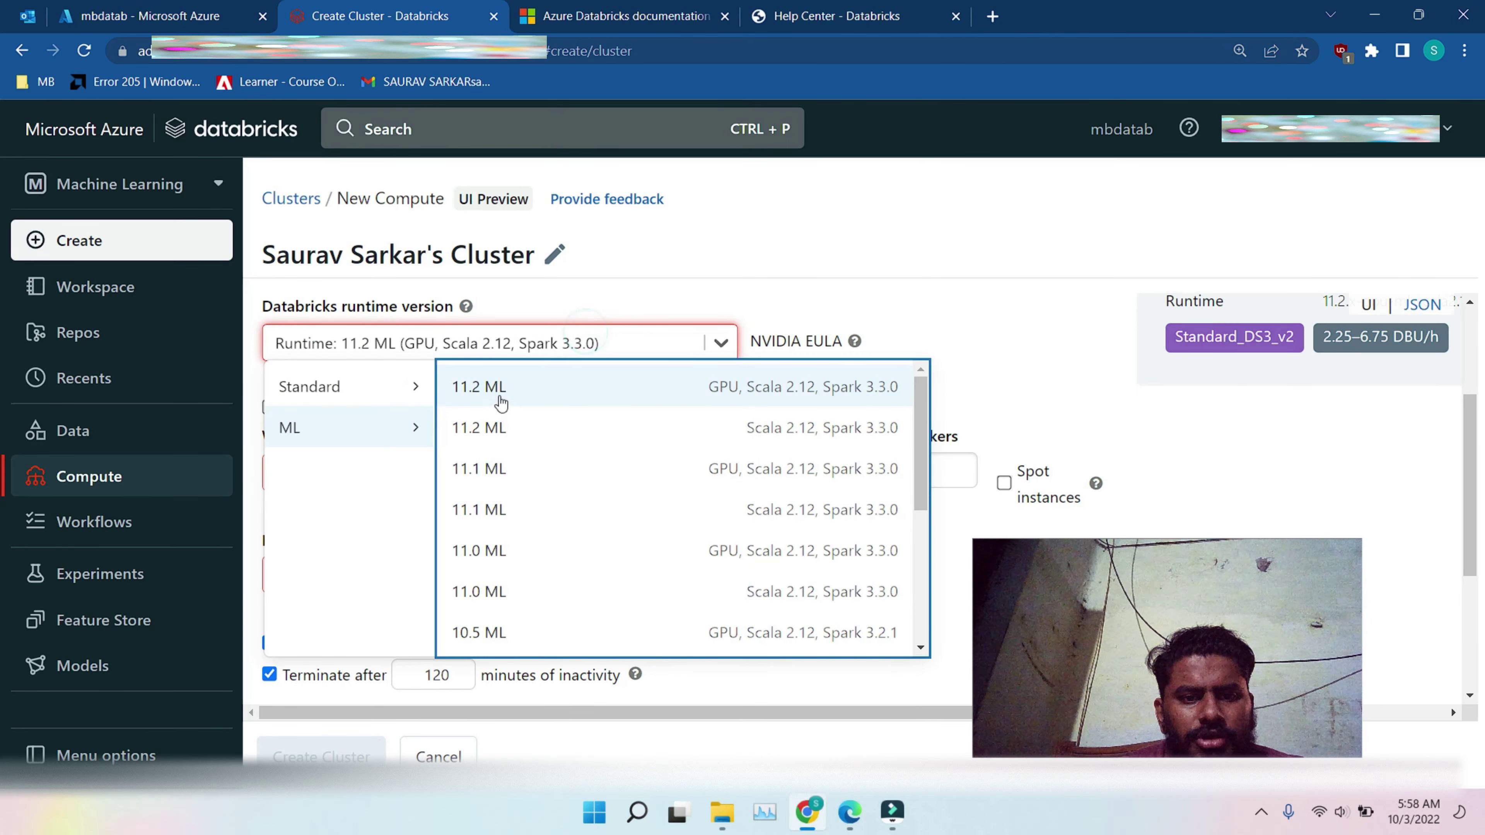
pyautogui.click(428, 388)
pyautogui.click(535, 390)
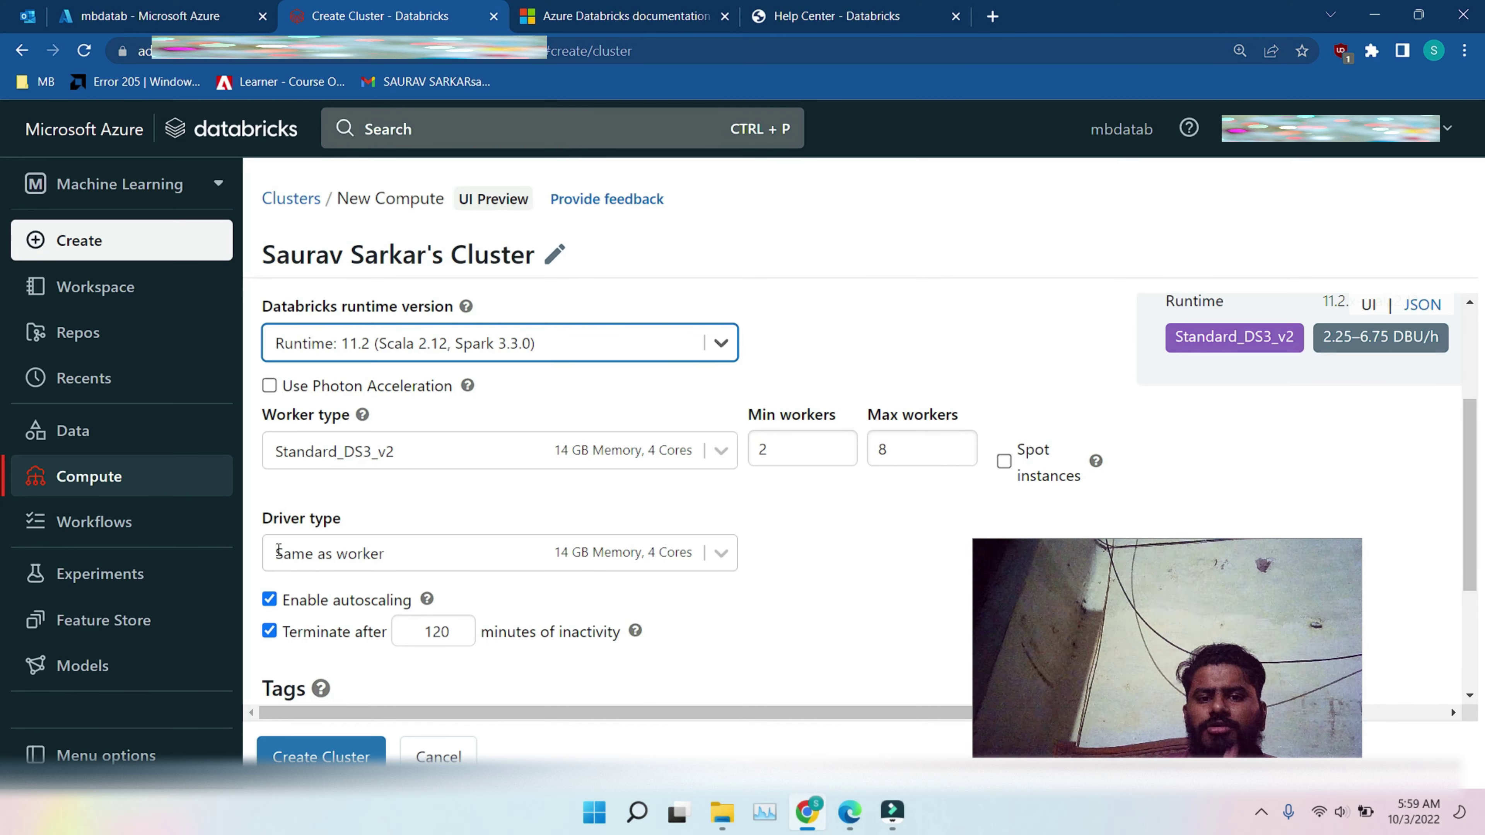
# - Review the cluster's driver type, tags and advanced options, including the Spark configuration and environment variables
pyautogui.click(368, 543)
pyautogui.click(370, 542)
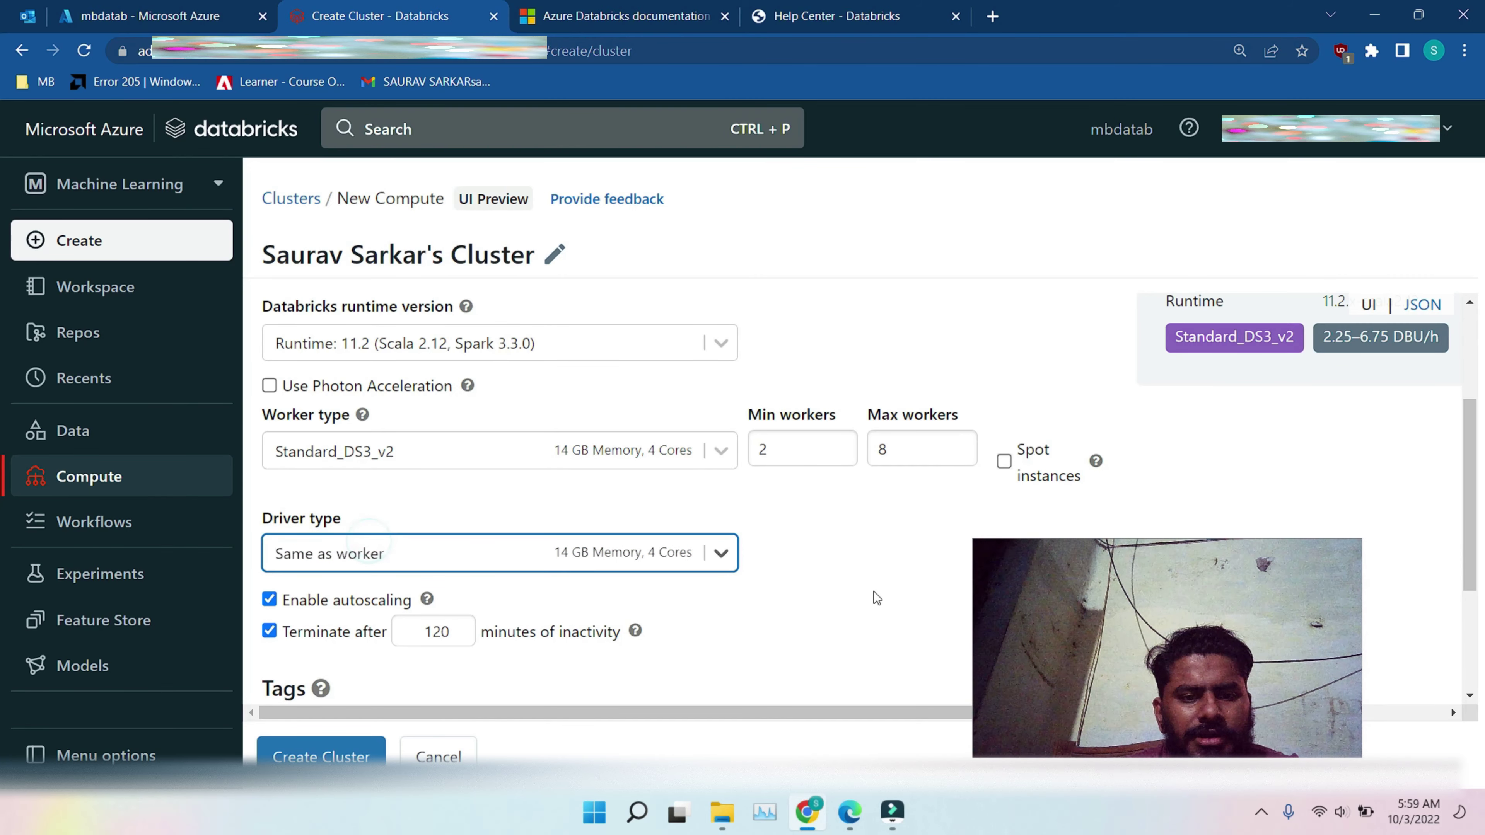
pyautogui.scroll(-3, 873, 592)
pyautogui.click(276, 681)
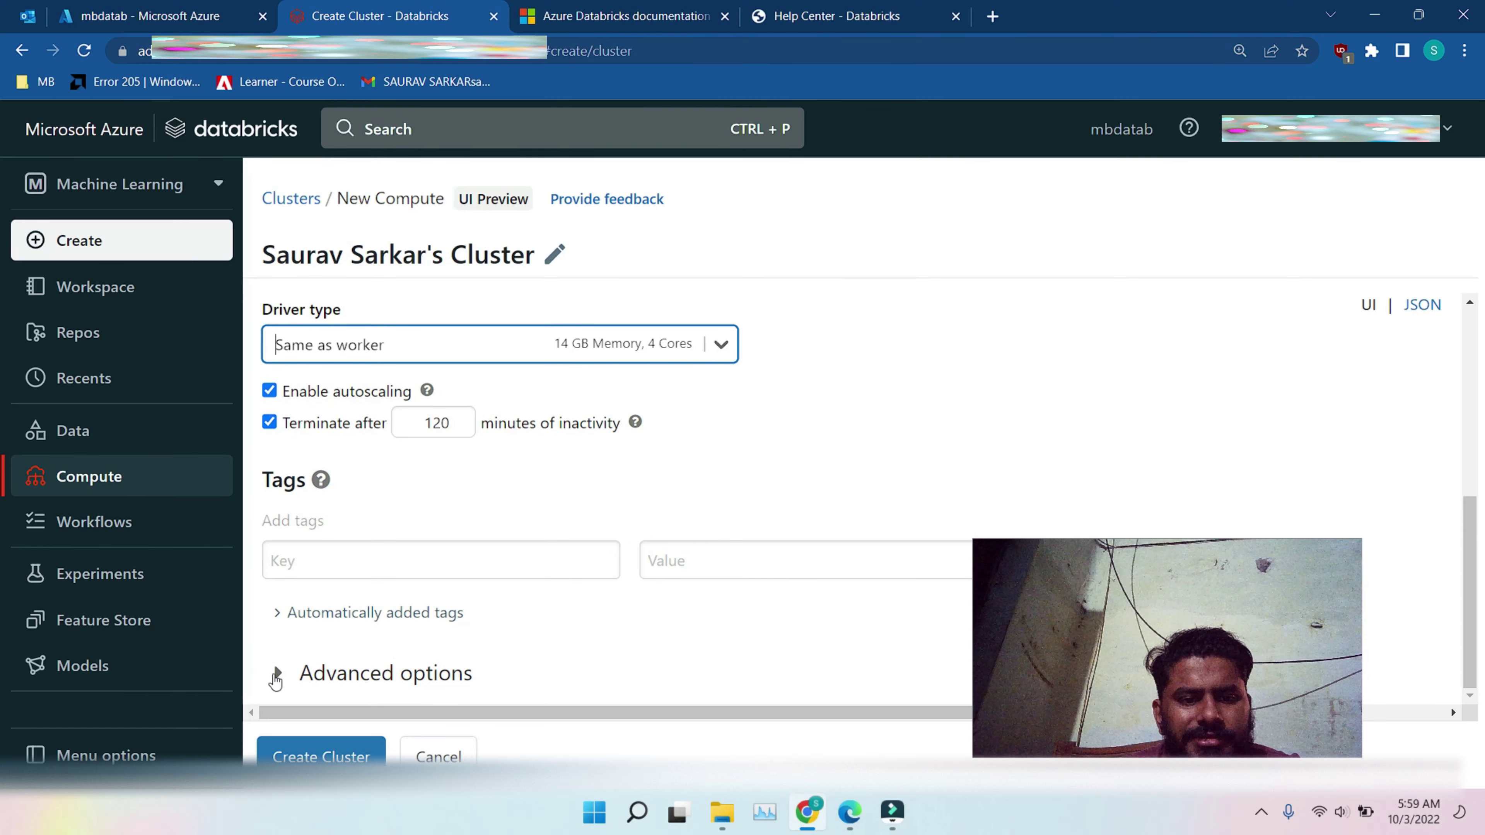
pyautogui.scroll(-5, 585, 618)
pyautogui.scroll(-3, 583, 613)
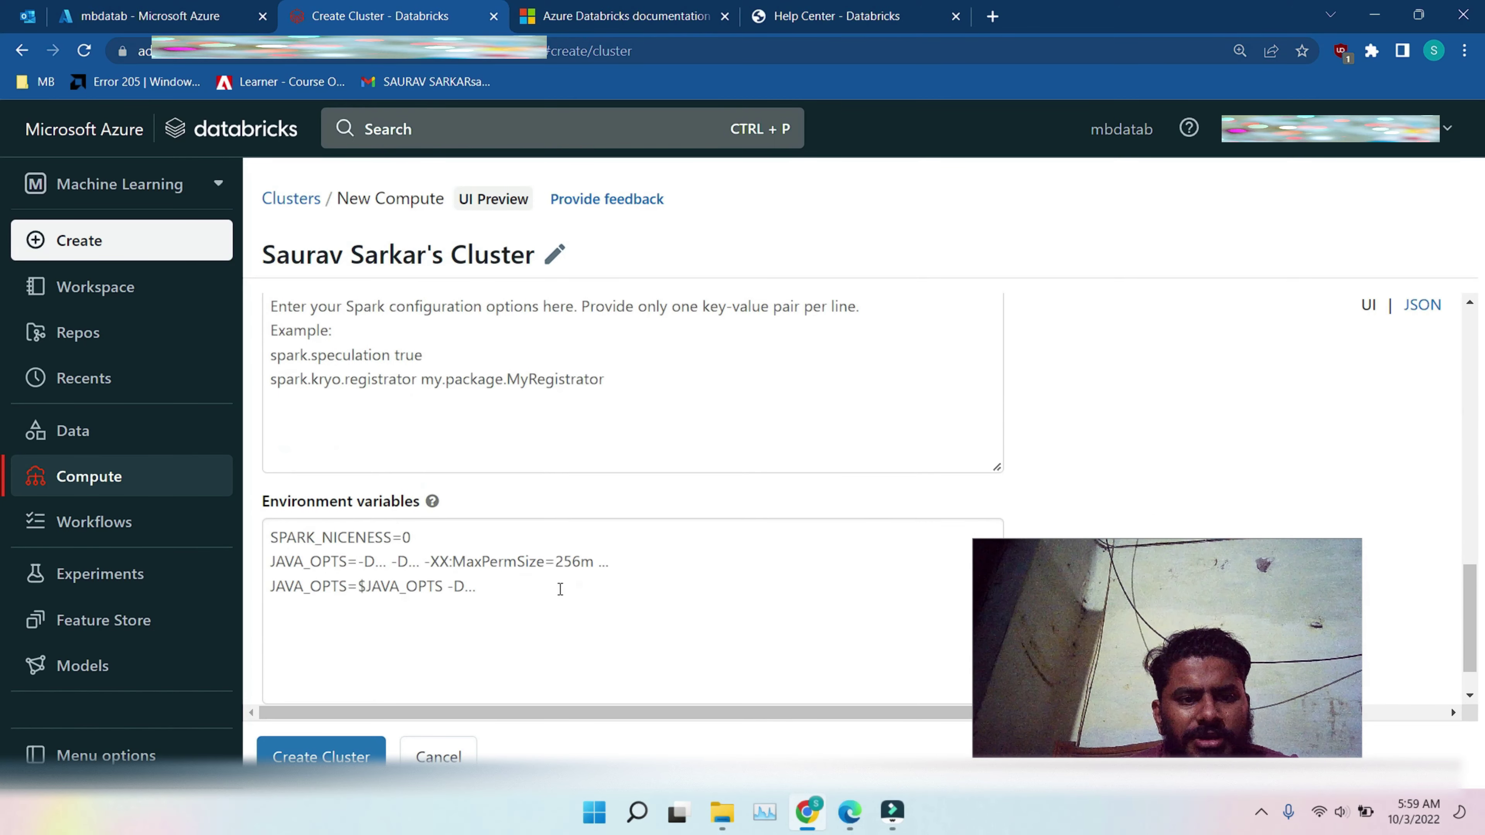
pyautogui.scroll(8, 559, 586)
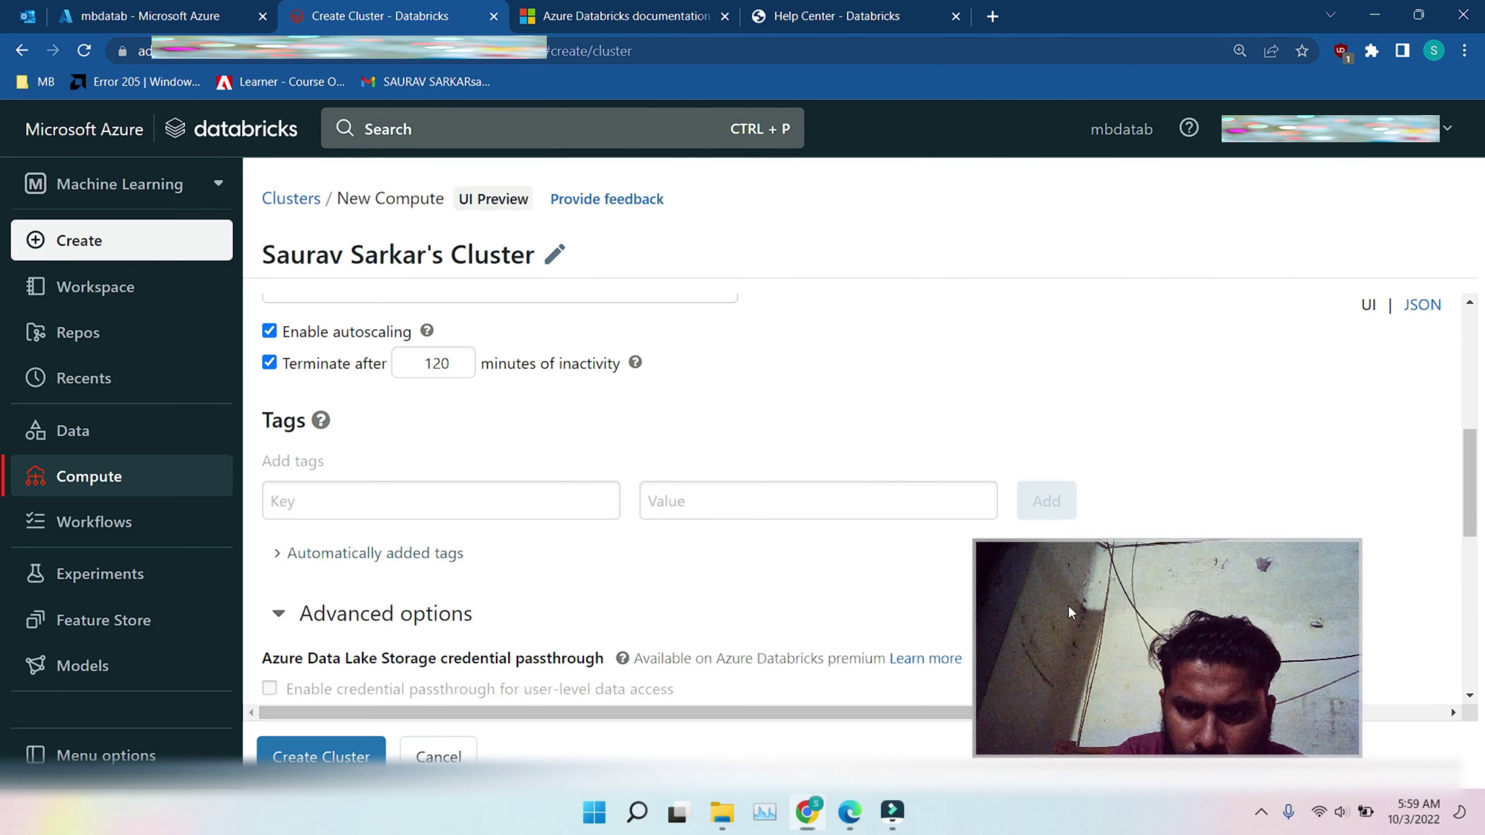
pyautogui.moveTo(1069, 604); pyautogui.dragTo(1010, 473)
pyautogui.click(1261, 818)
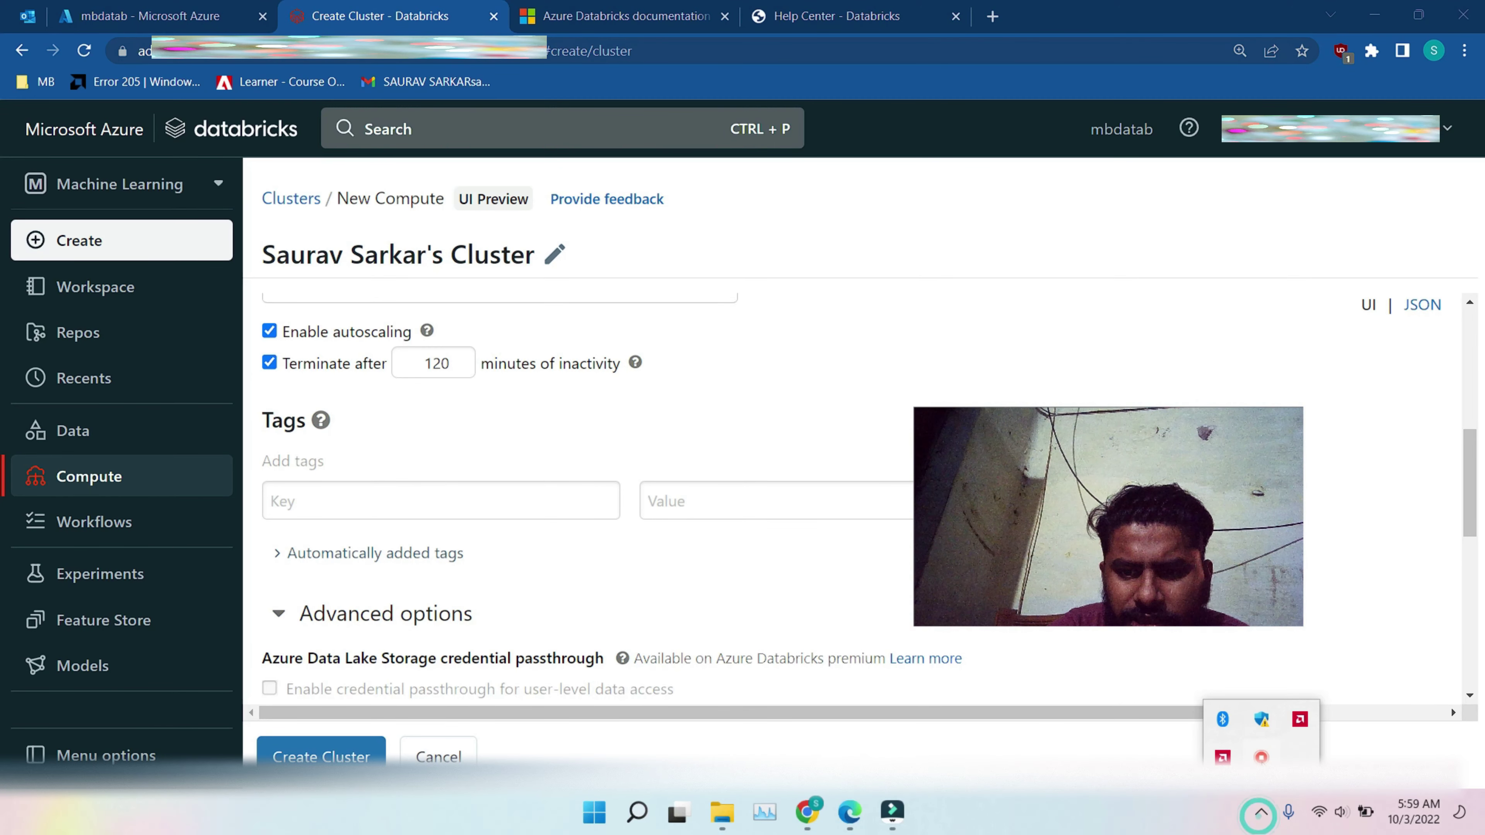
pyautogui.rightClick(1264, 755)
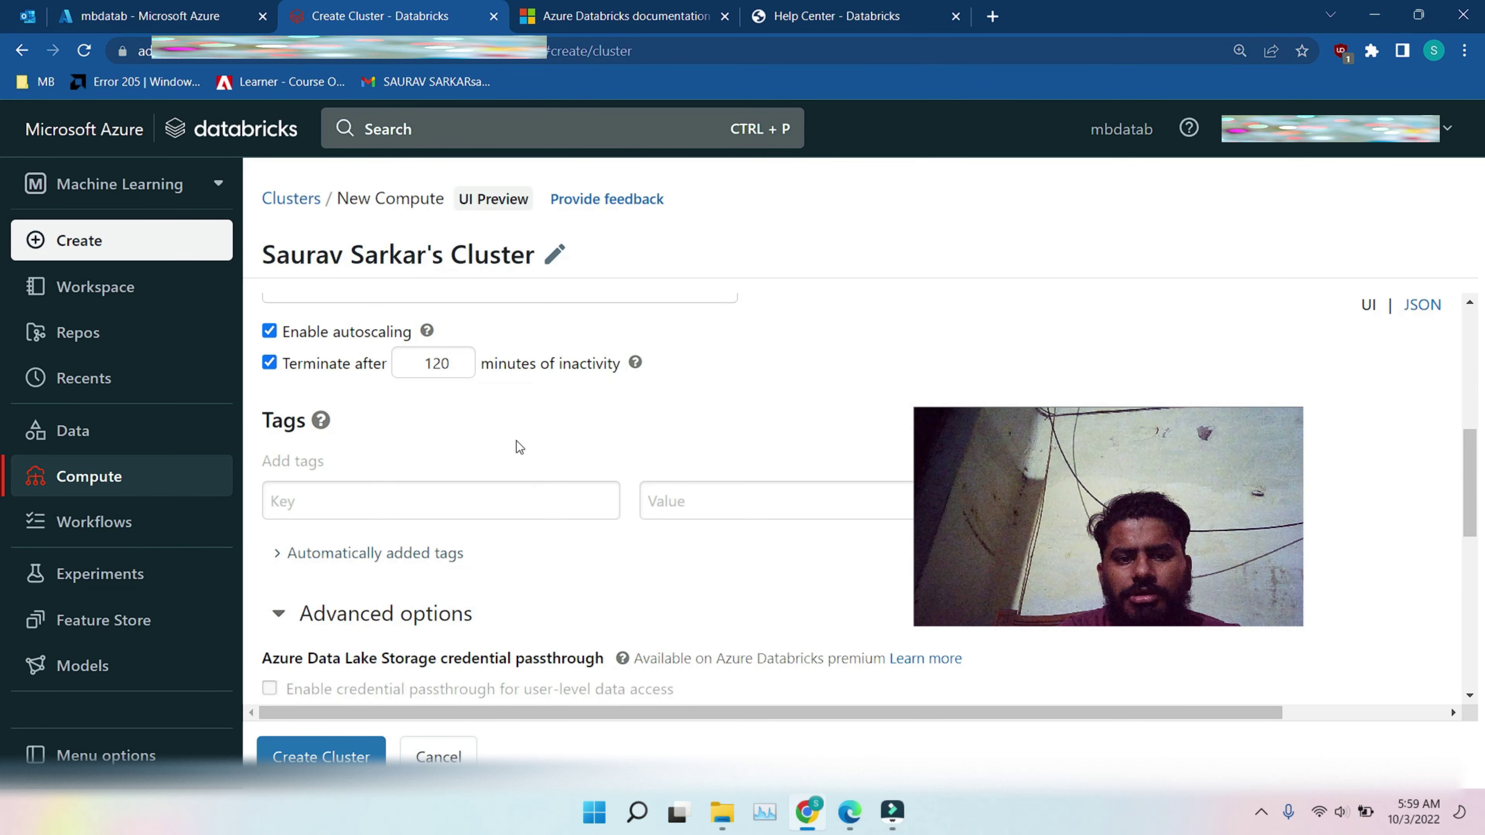
# - Cancel the new cluster and return to the user's home folder in the workspace browser
pyautogui.click(440, 758)
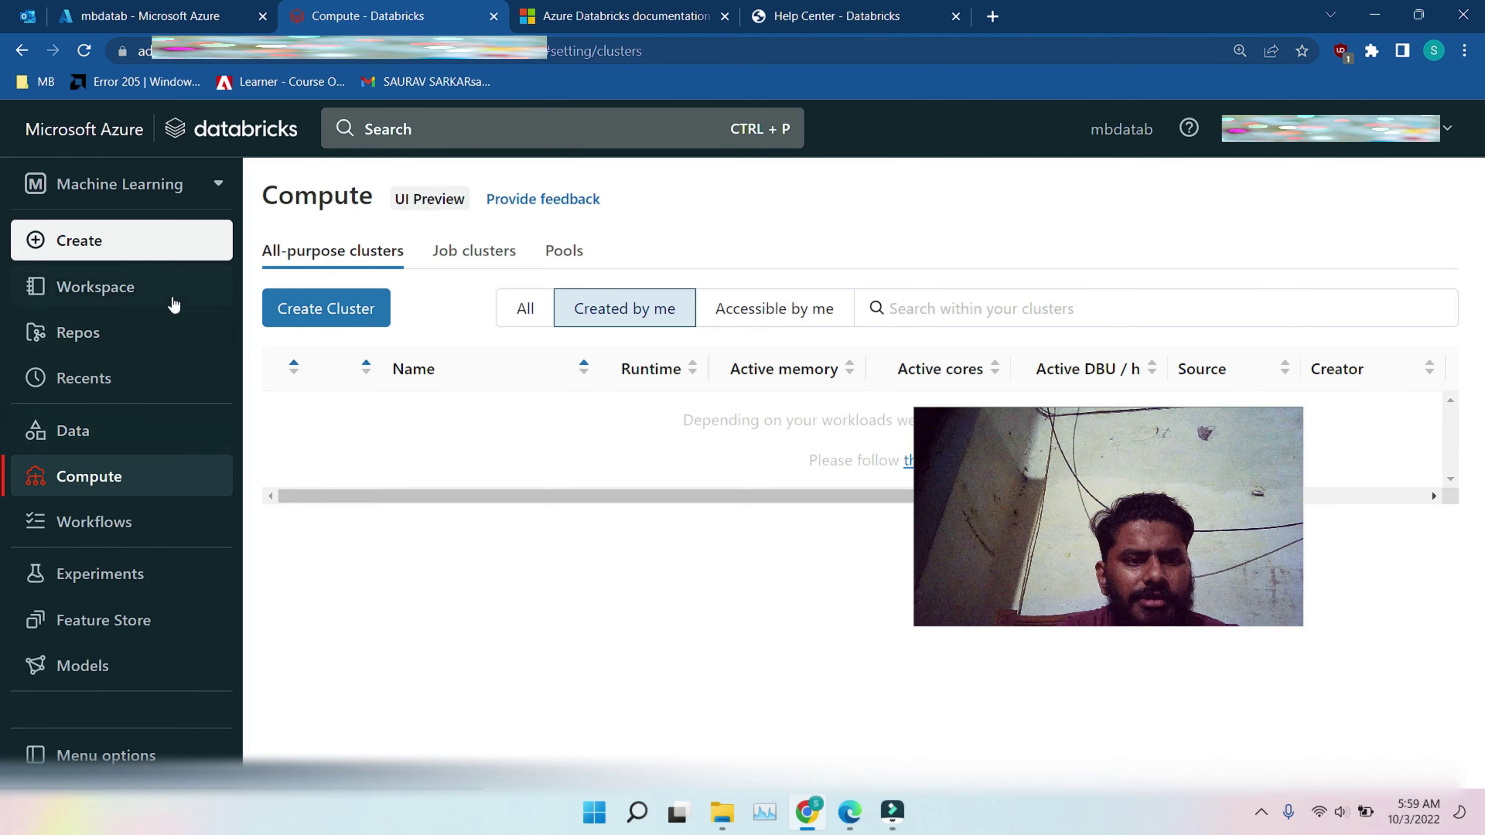
pyautogui.click(140, 289)
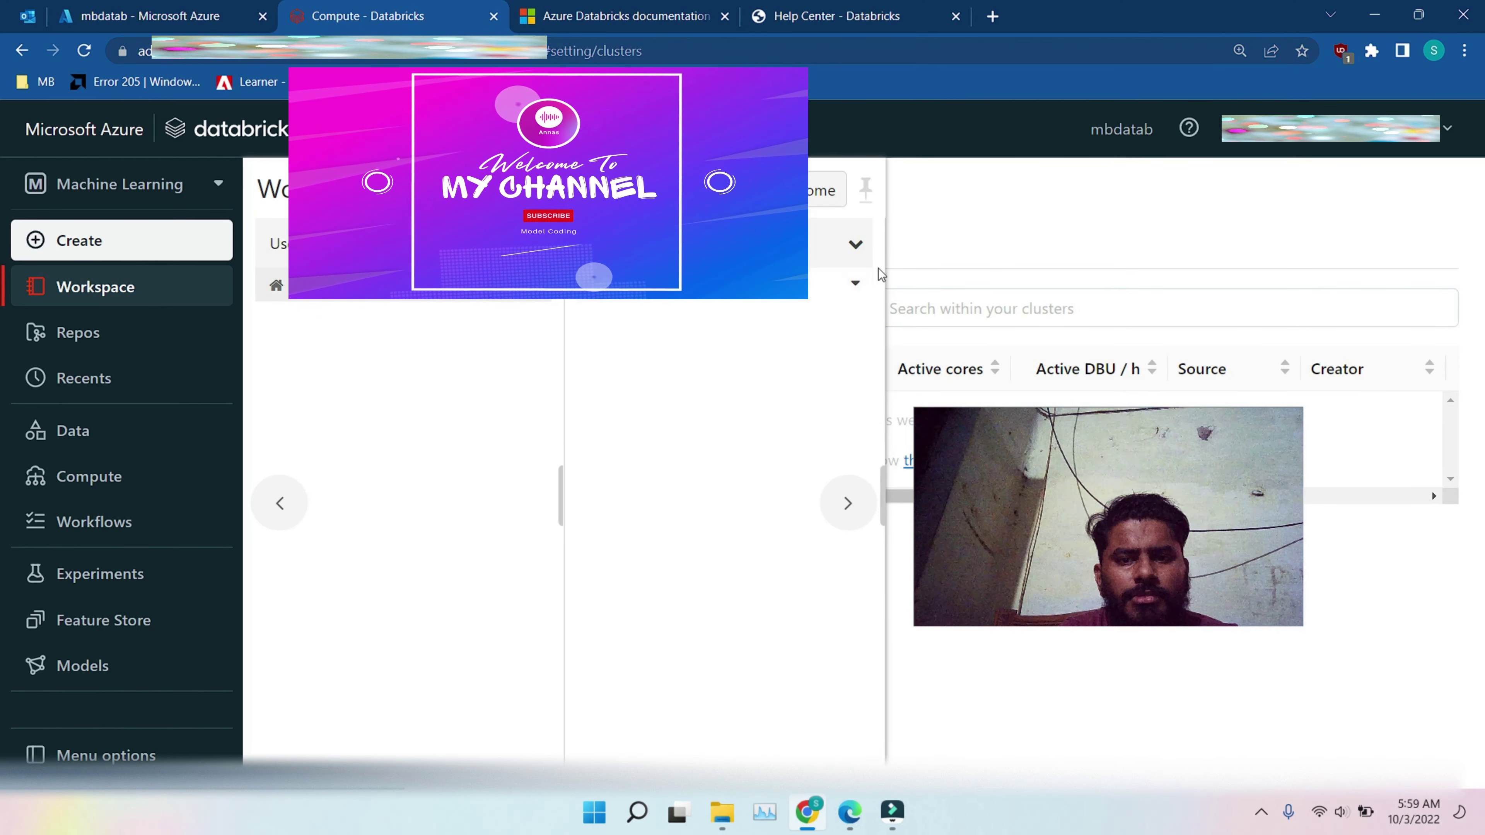
pyautogui.click(855, 283)
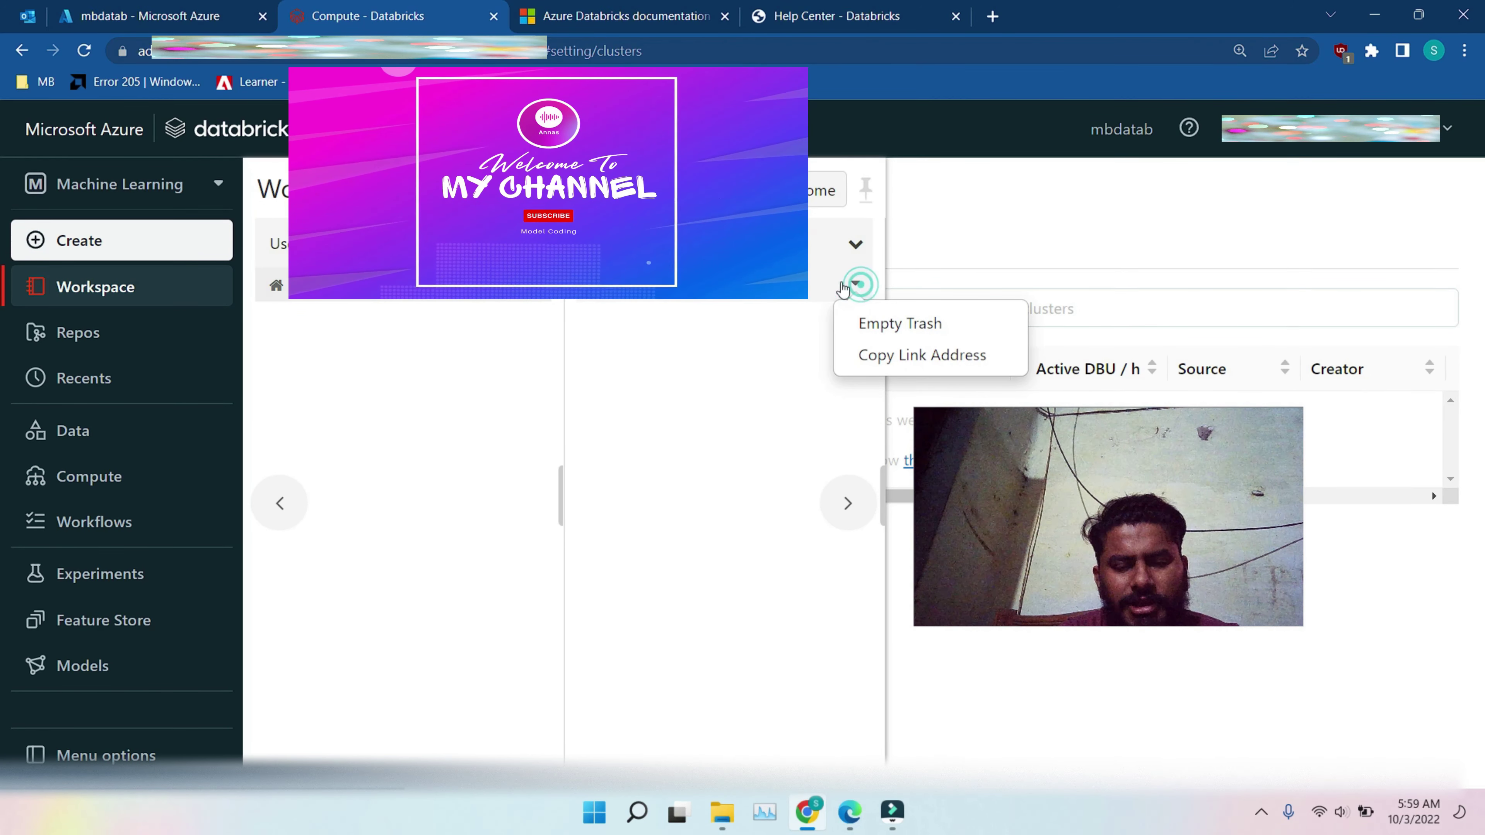
pyautogui.click(611, 371)
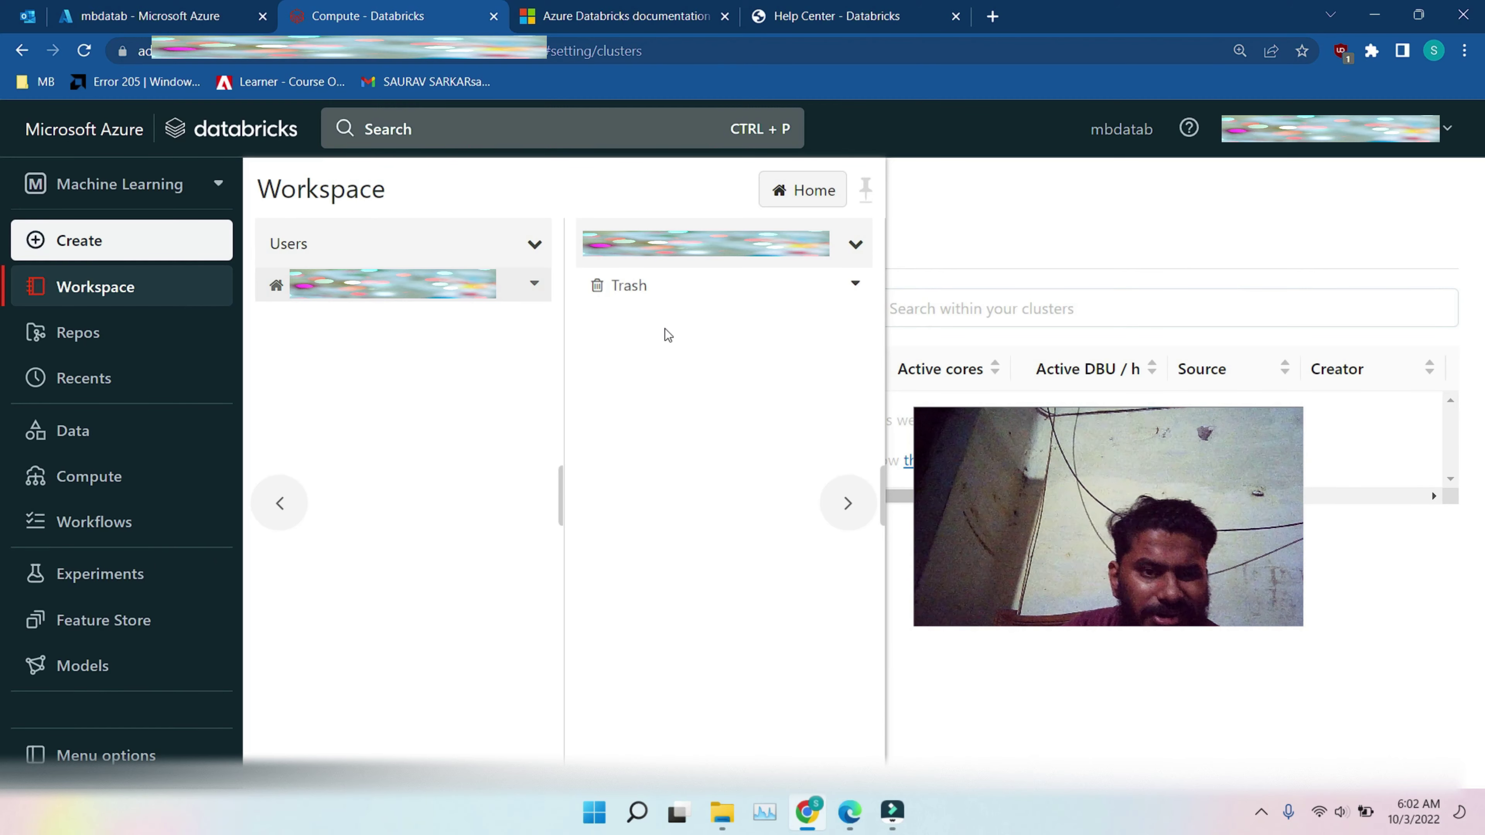
# - Open the workspace's data browser and check which clusters are available for browsing its catalogs and tables
pyautogui.click(82, 432)
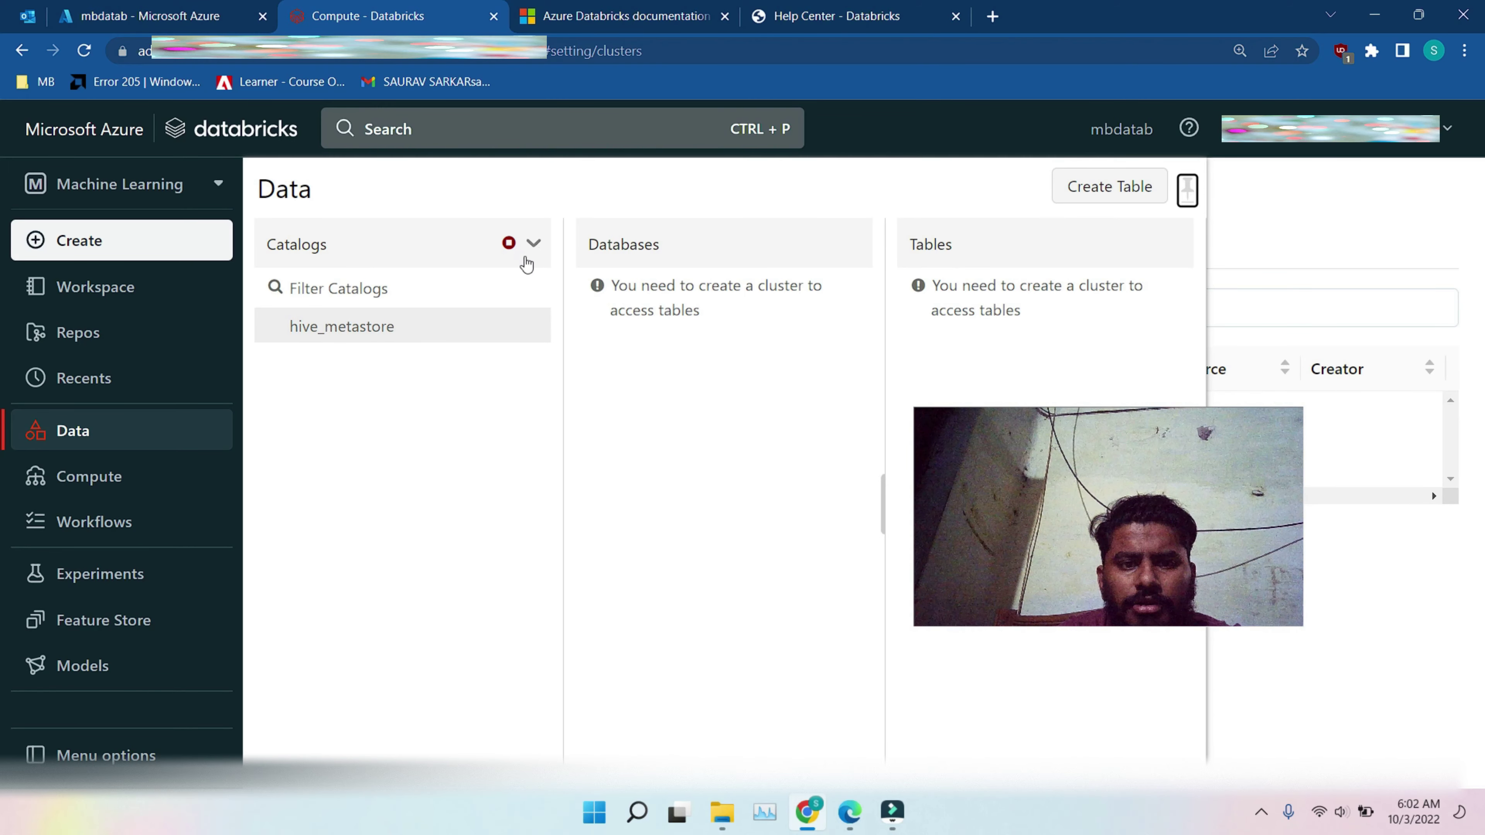
pyautogui.click(532, 246)
pyautogui.click(672, 429)
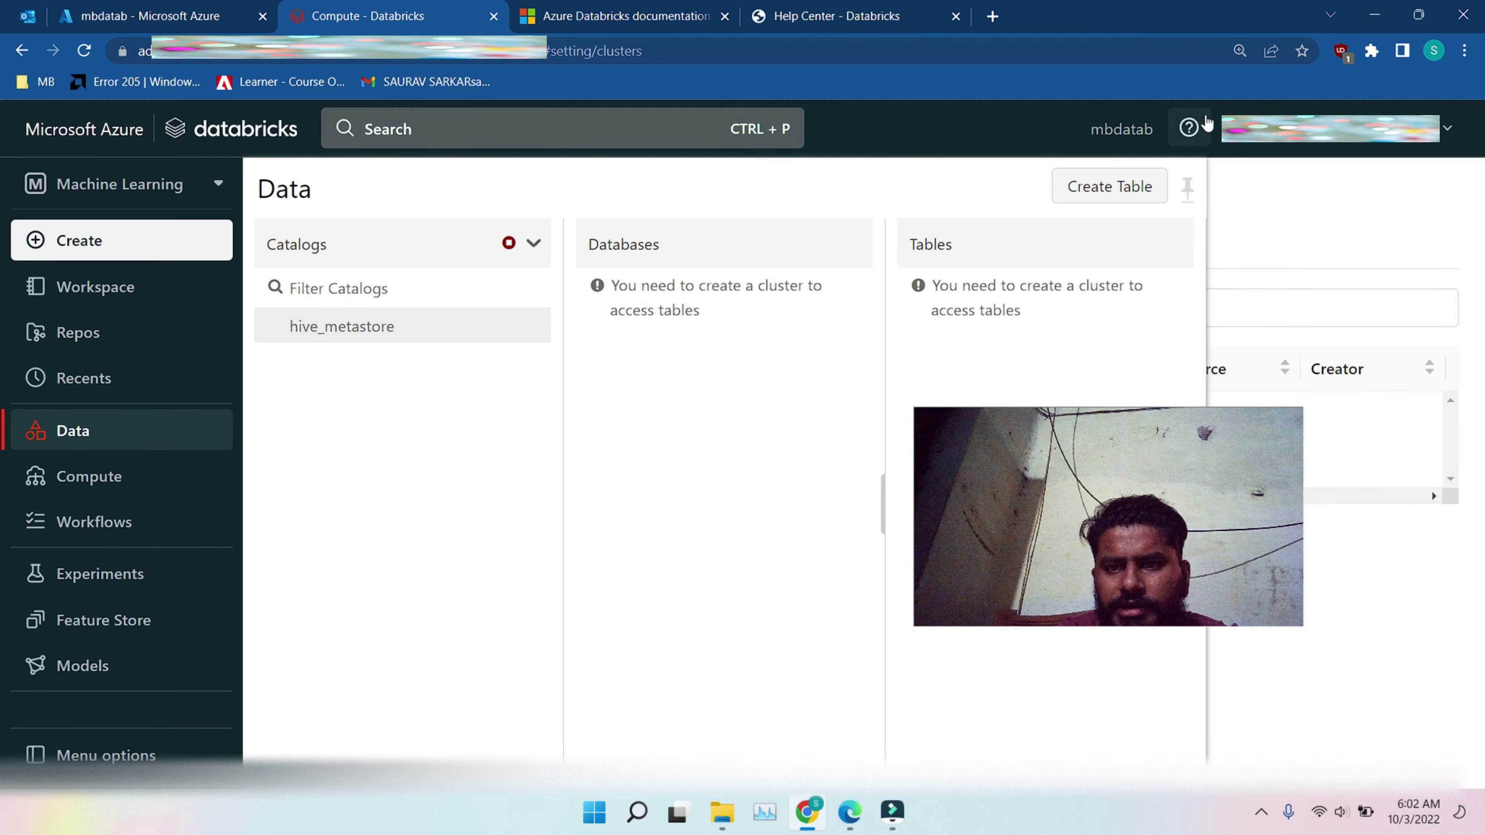
pyautogui.click(219, 186)
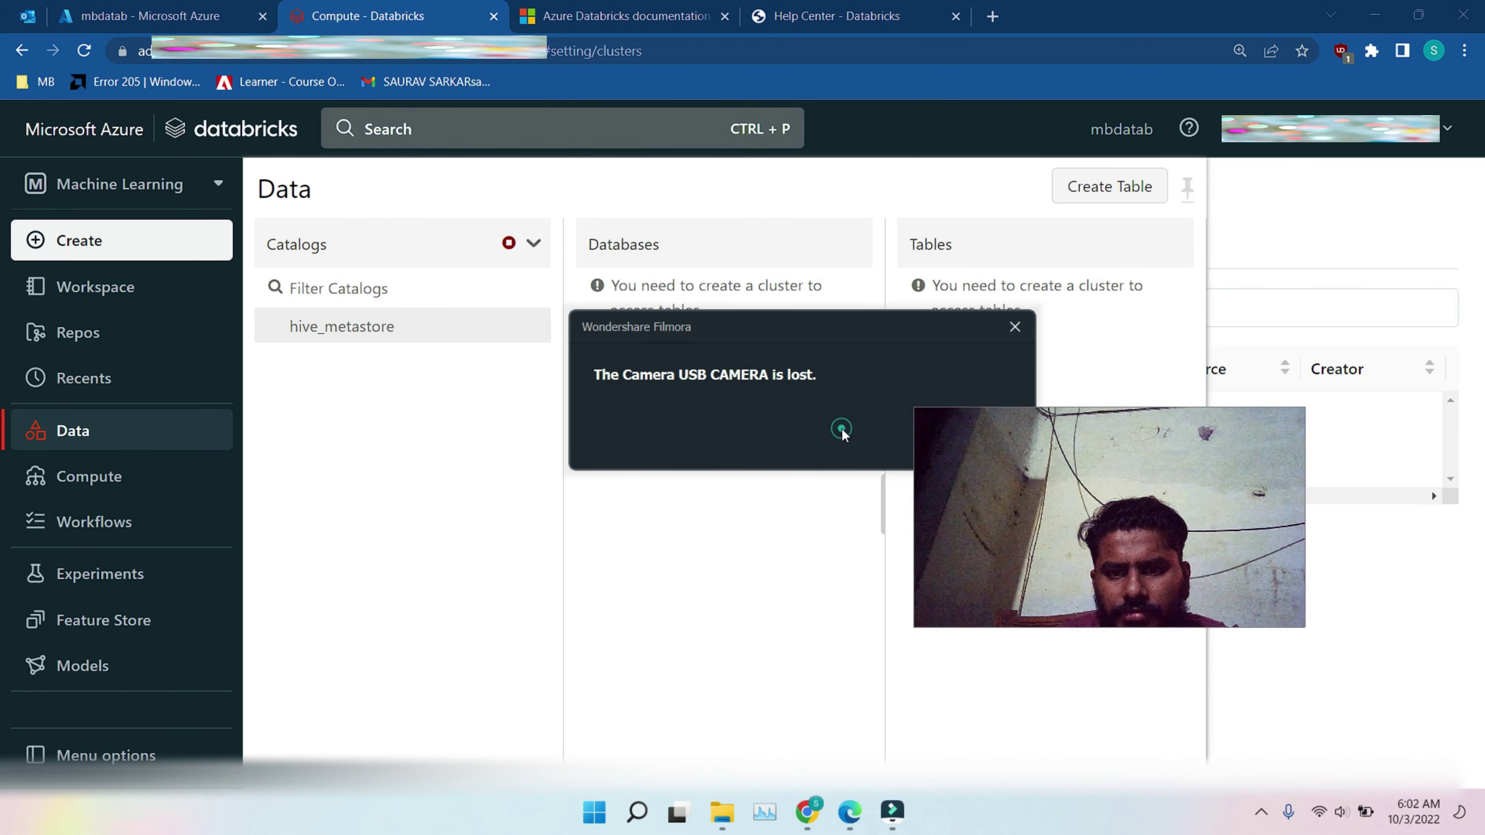
pyautogui.click(788, 408)
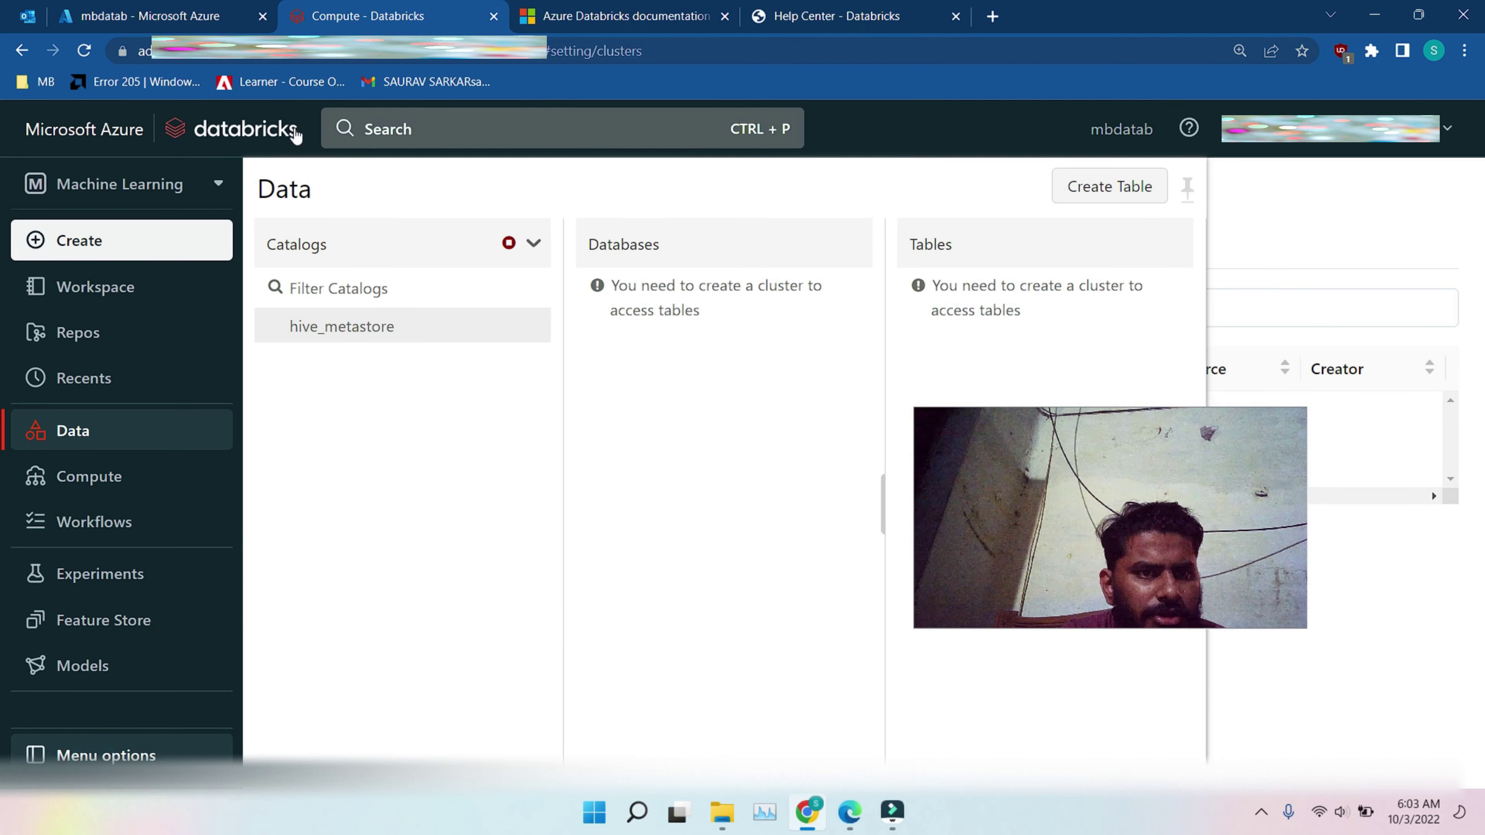
# - Open the account management console and the workspace's Admin Console
pyautogui.click(1420, 132)
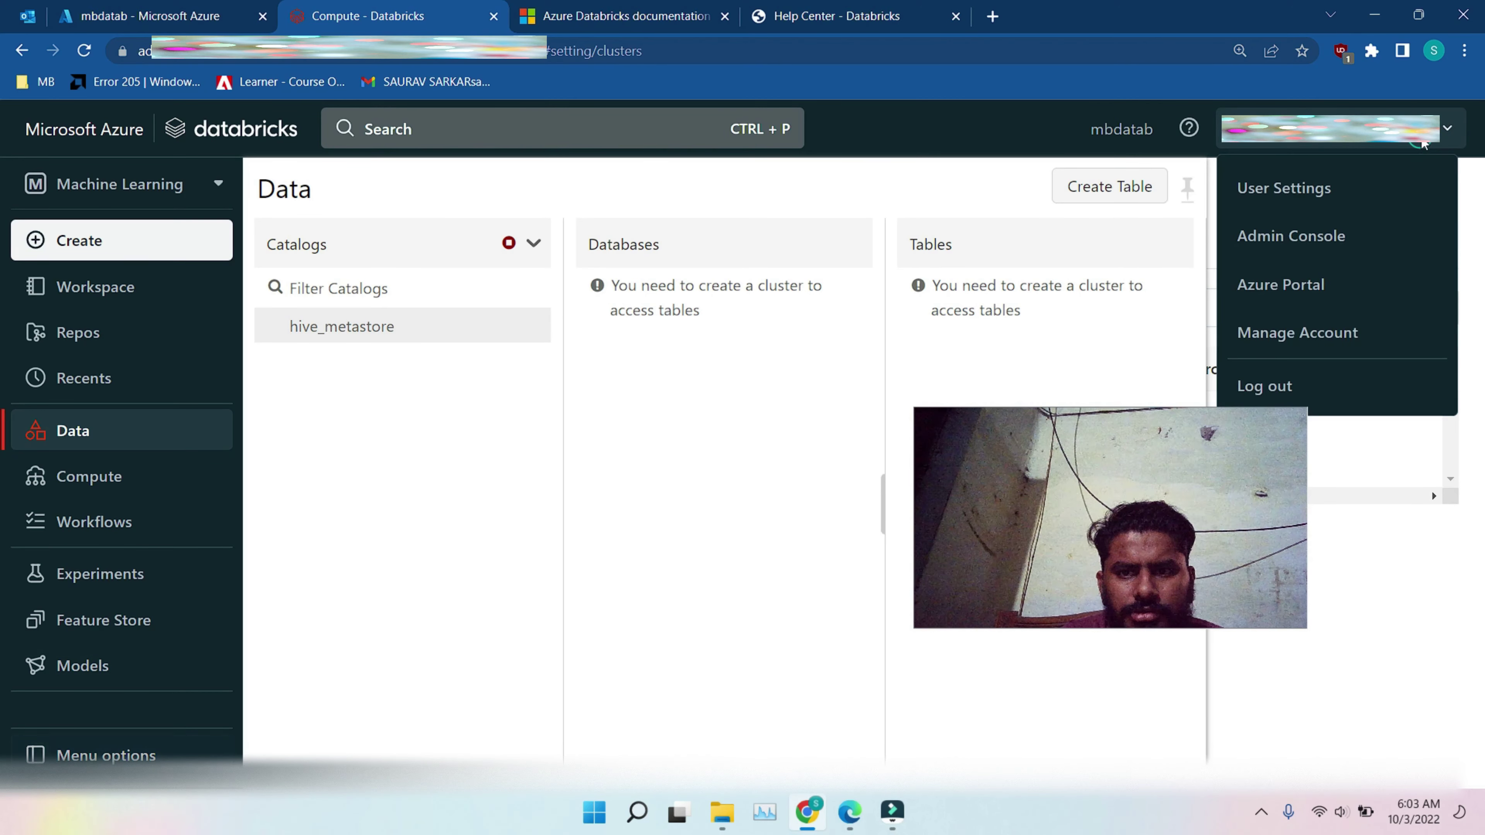
pyautogui.click(1292, 333)
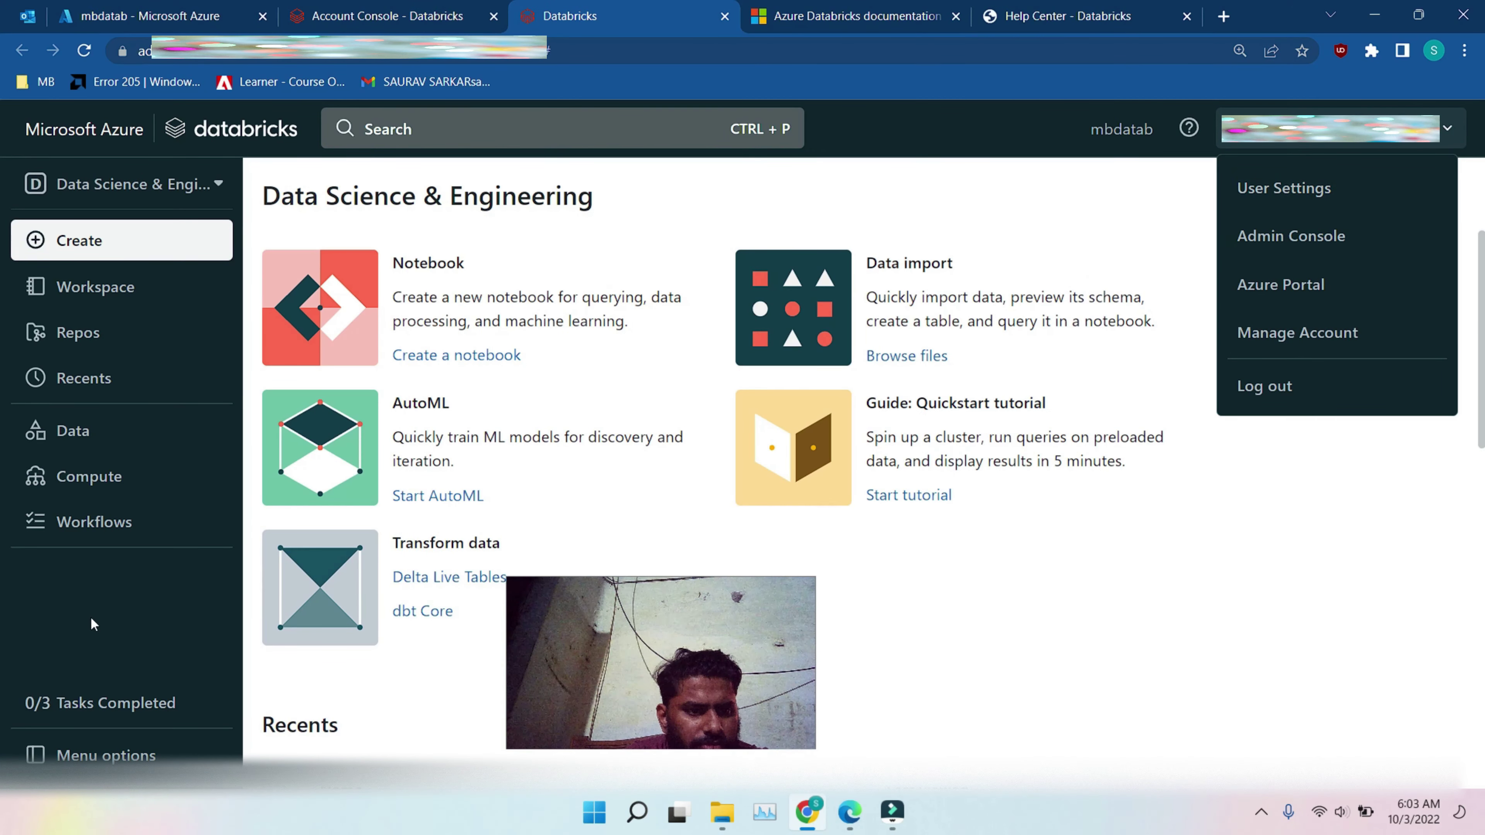
pyautogui.click(1281, 237)
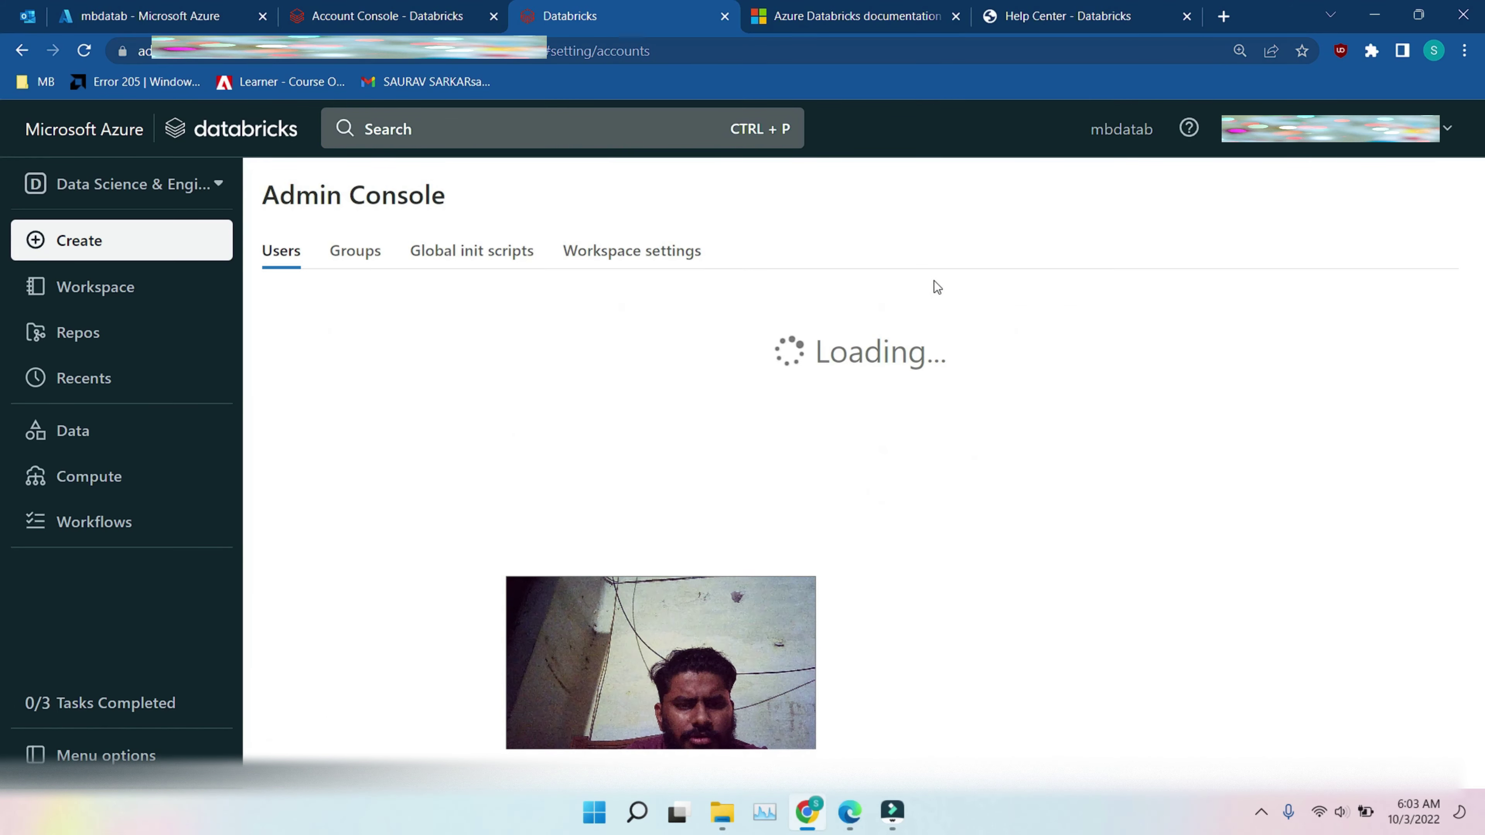
pyautogui.click(661, 251)
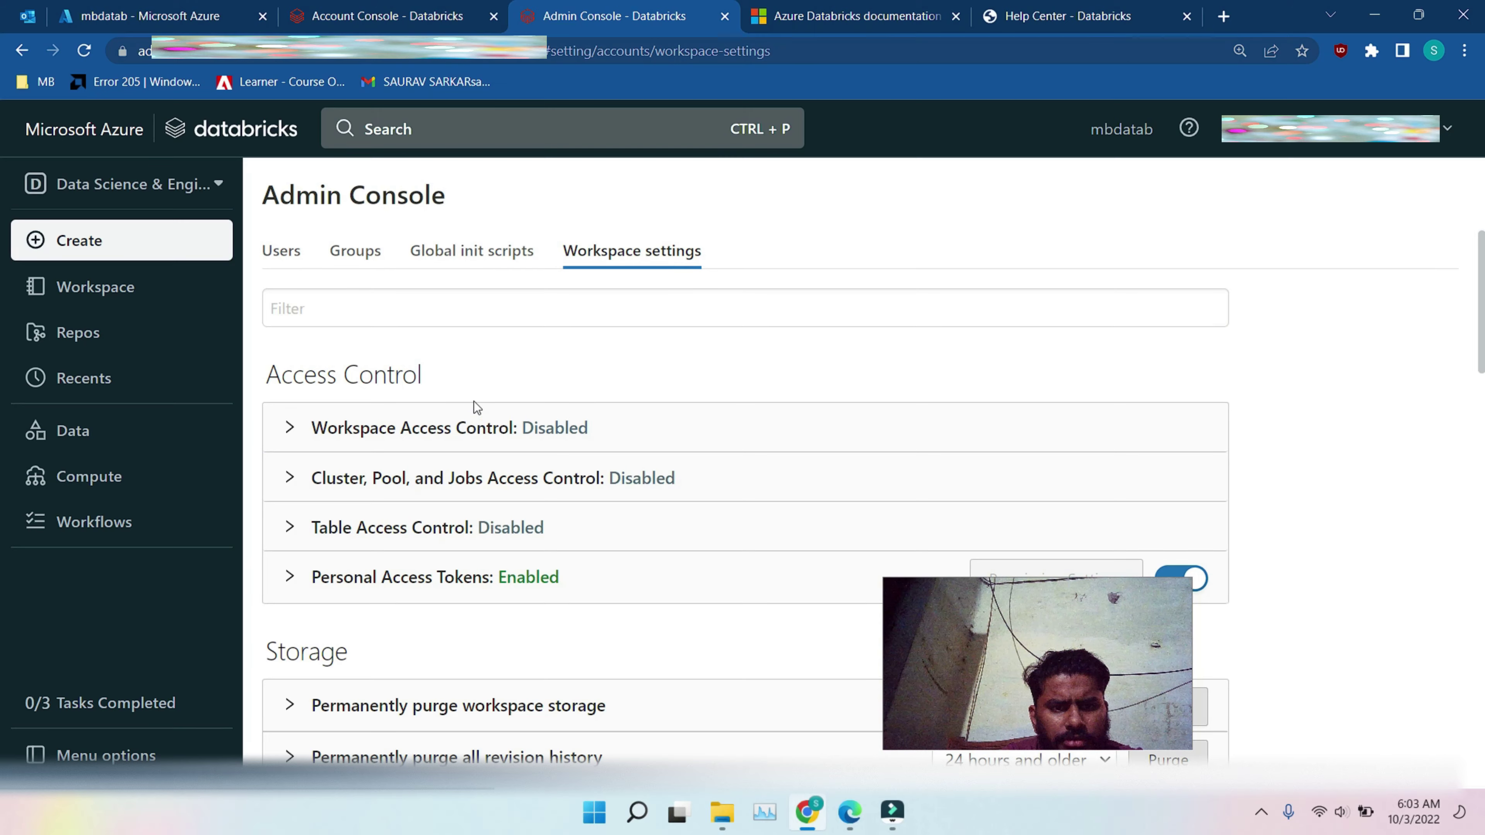
pyautogui.scroll(-15, 425, 474)
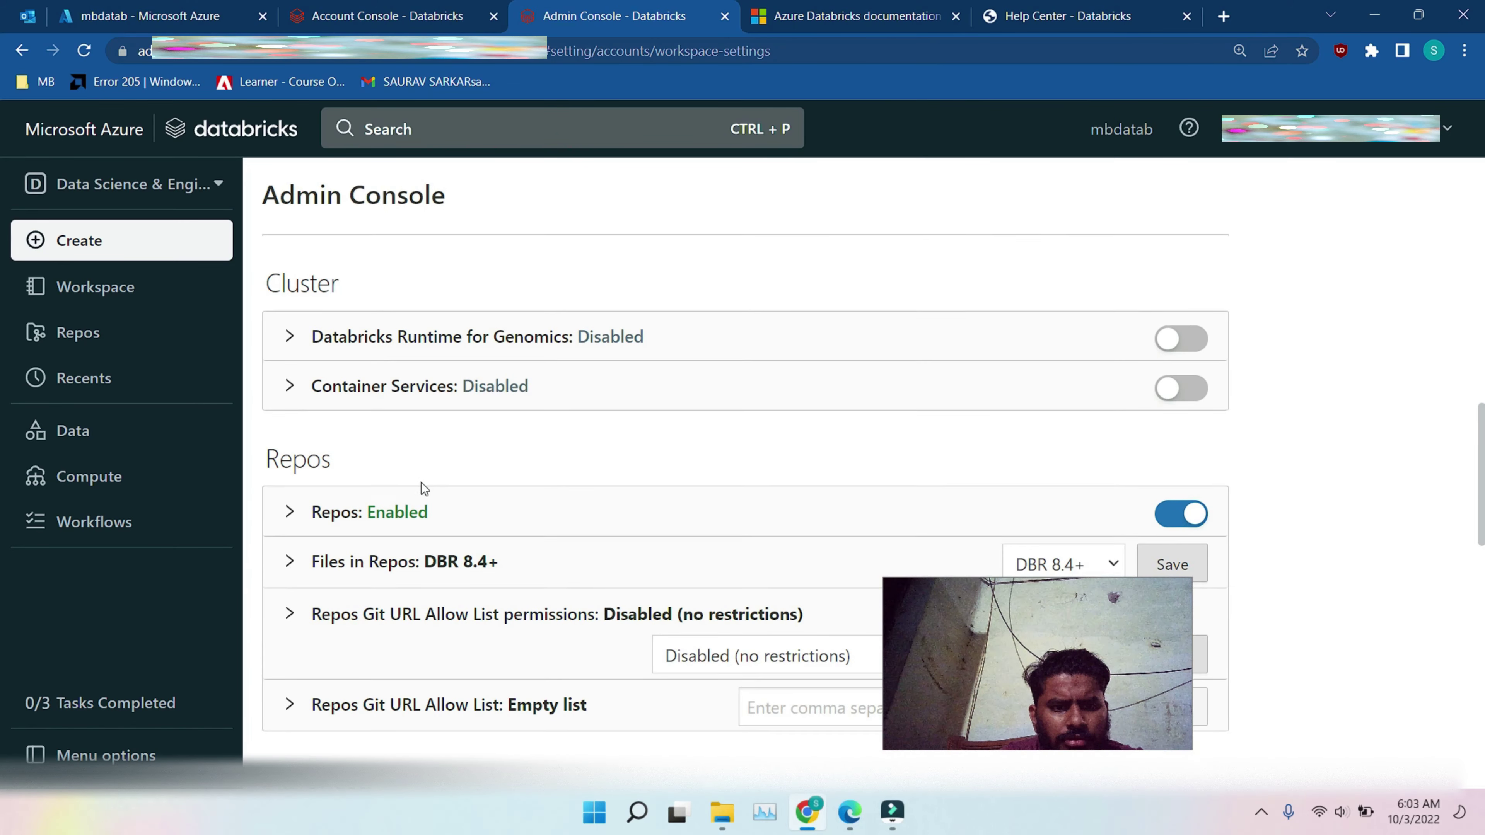
pyautogui.scroll(-10, 424, 487)
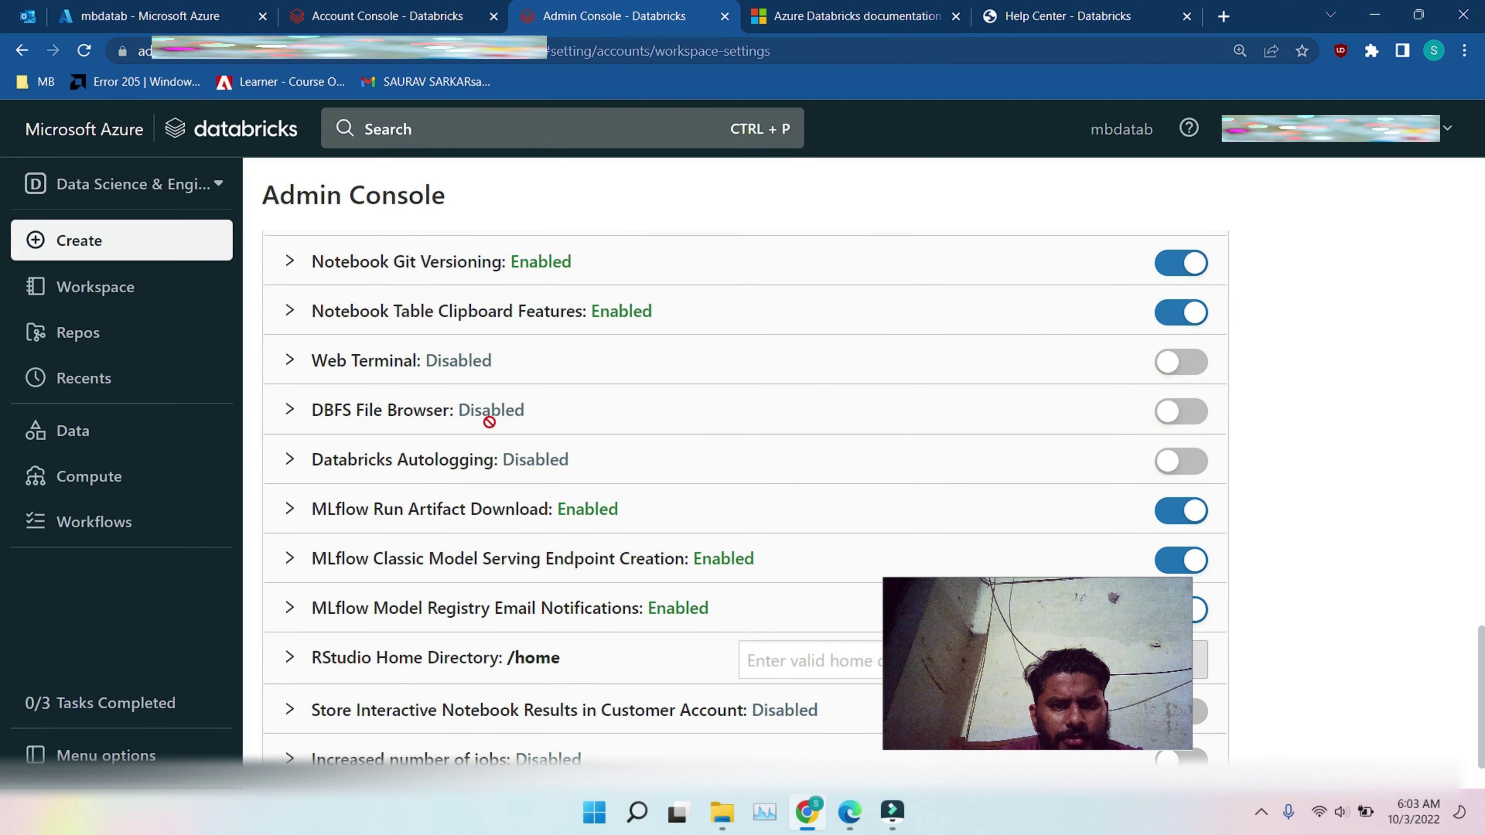
pyautogui.click(1190, 415)
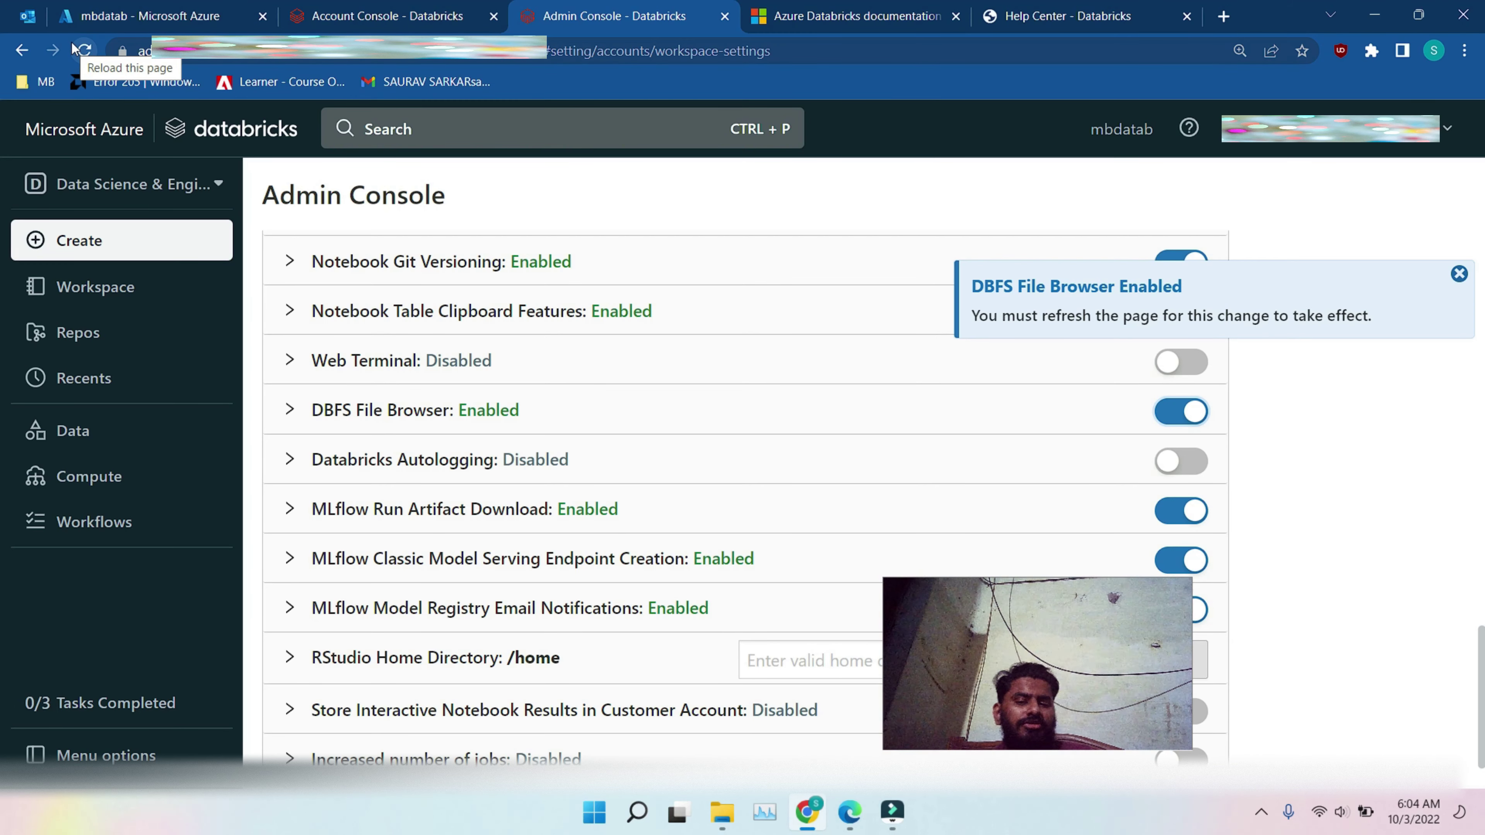
pyautogui.click(82, 50)
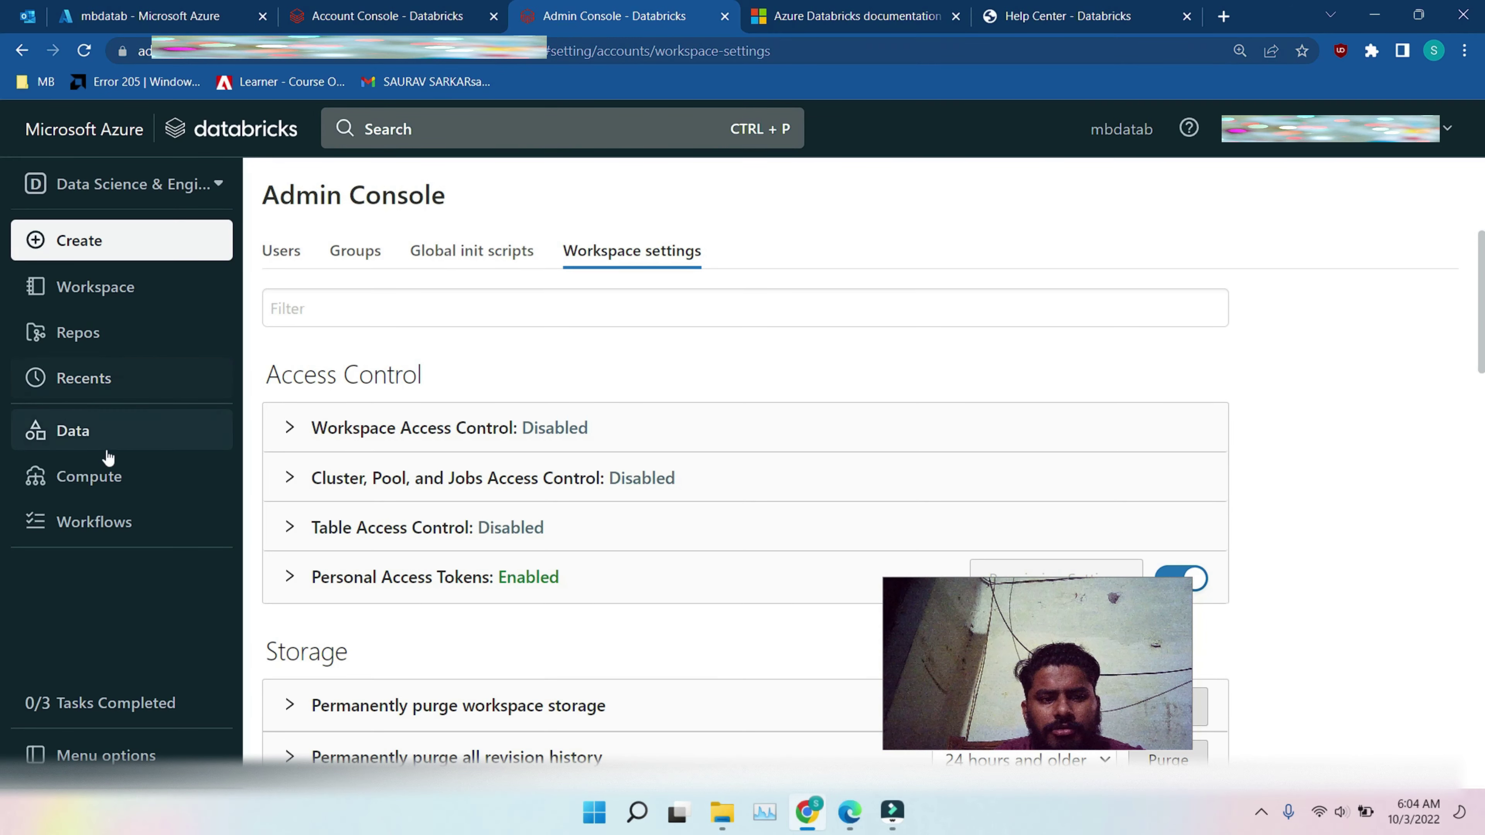
# - Browse DBFS in the data browser down to the /FileStore/tables folder, checking the FileStore folder's options and the cluster choices
pyautogui.click(91, 431)
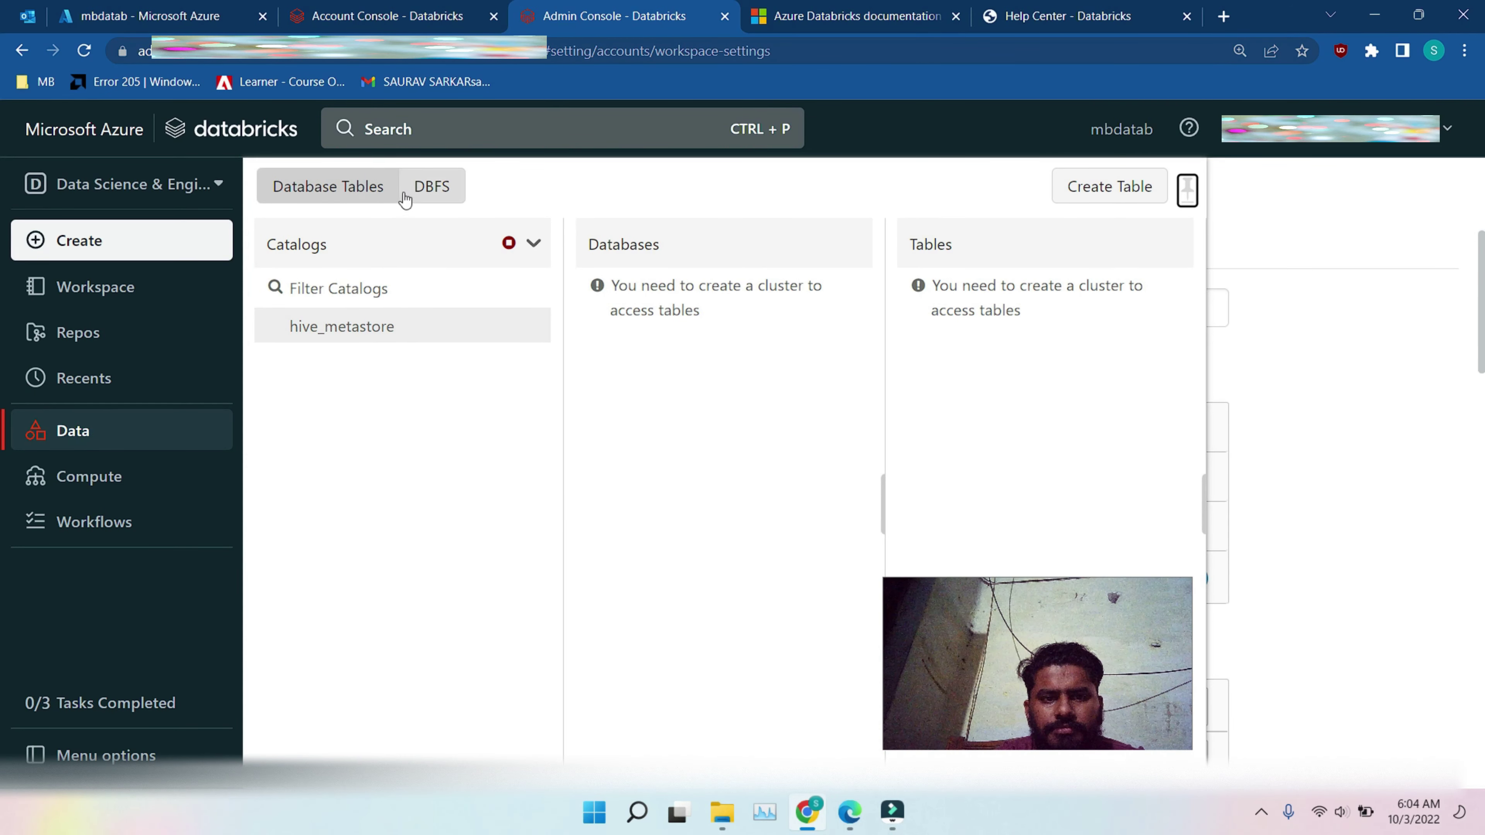
pyautogui.click(433, 188)
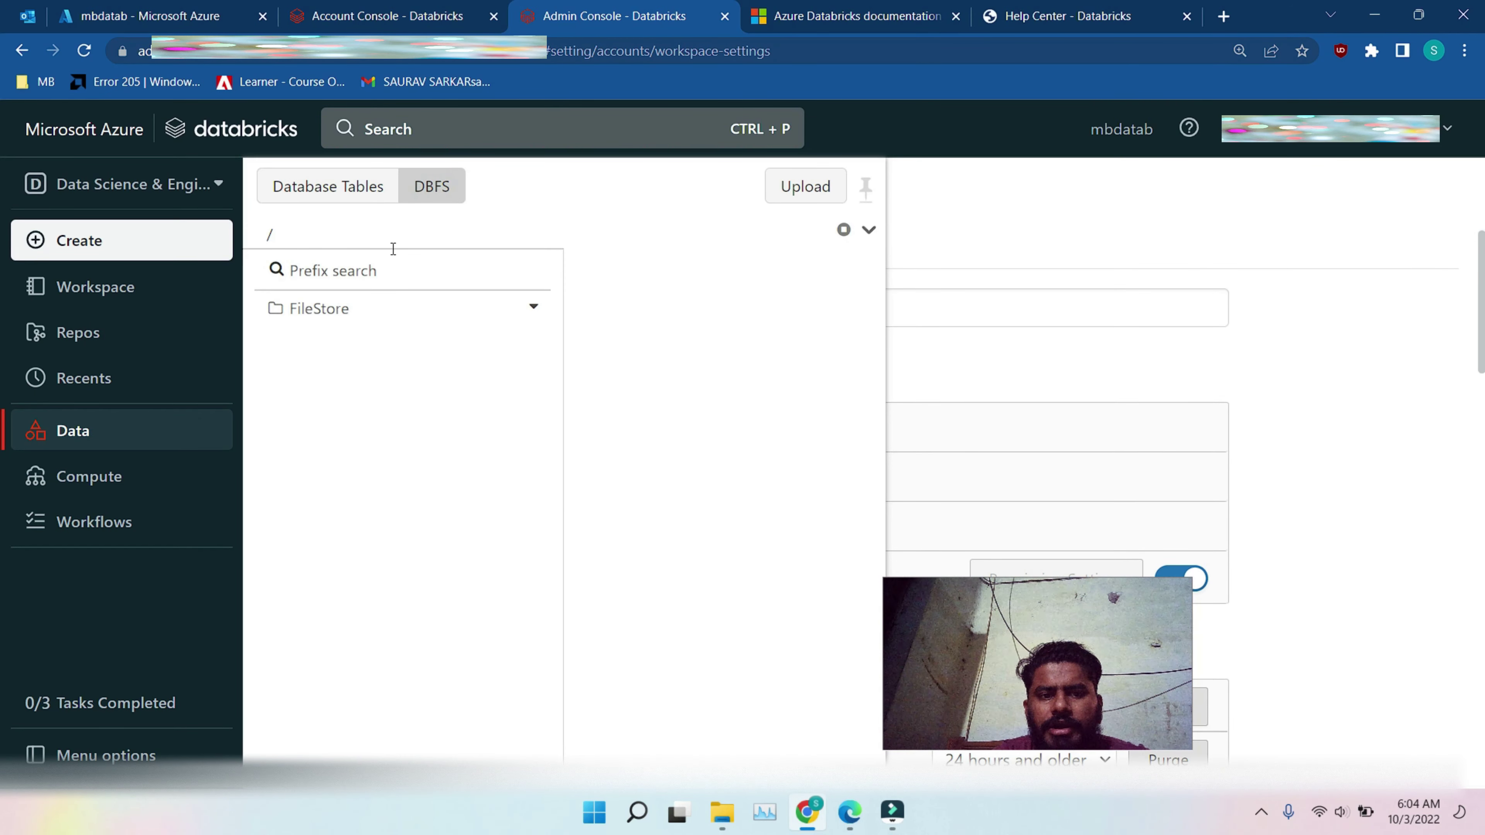
pyautogui.click(533, 307)
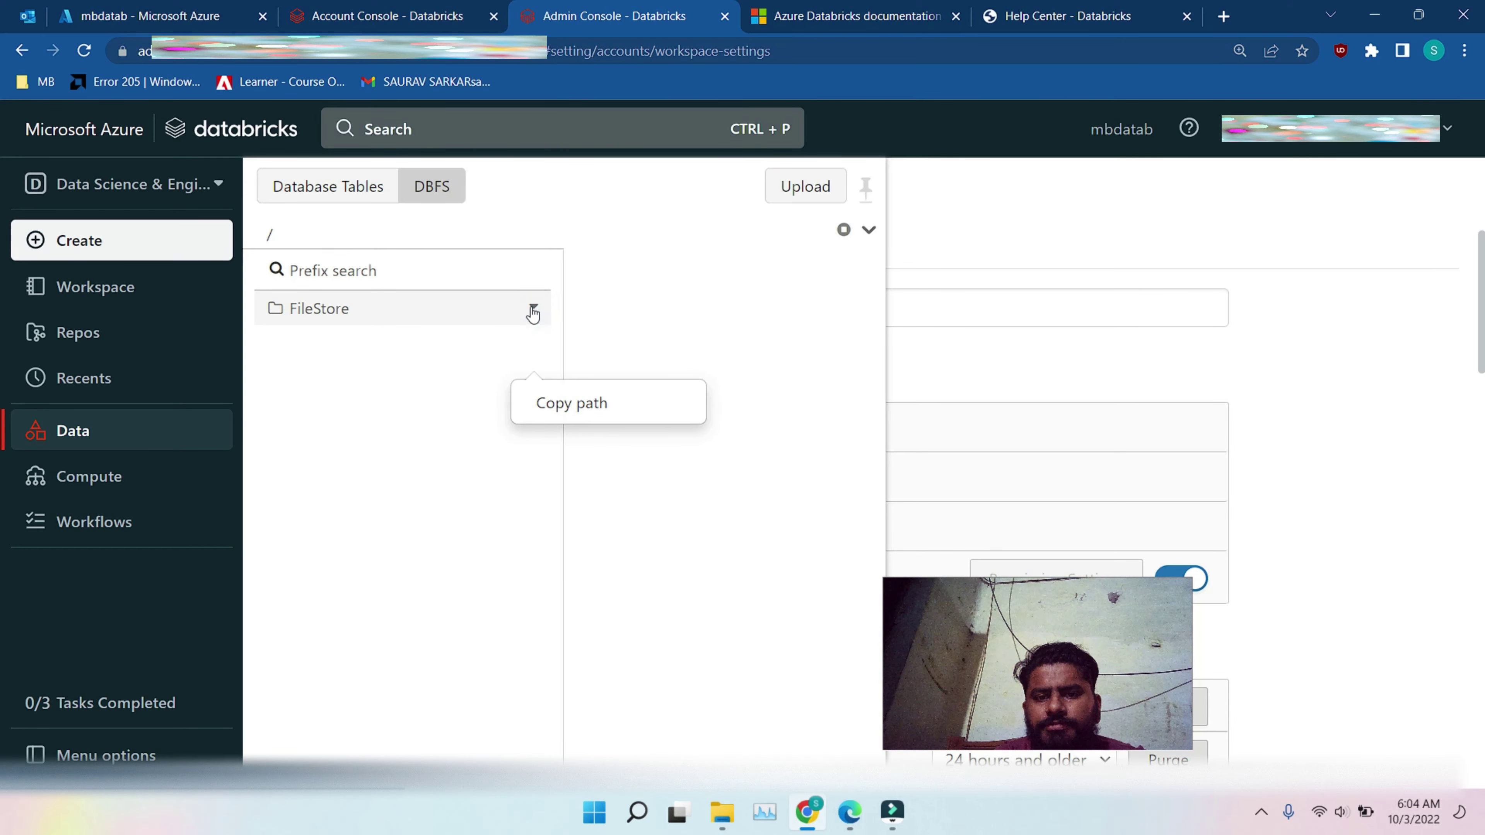
pyautogui.click(466, 306)
pyautogui.click(869, 231)
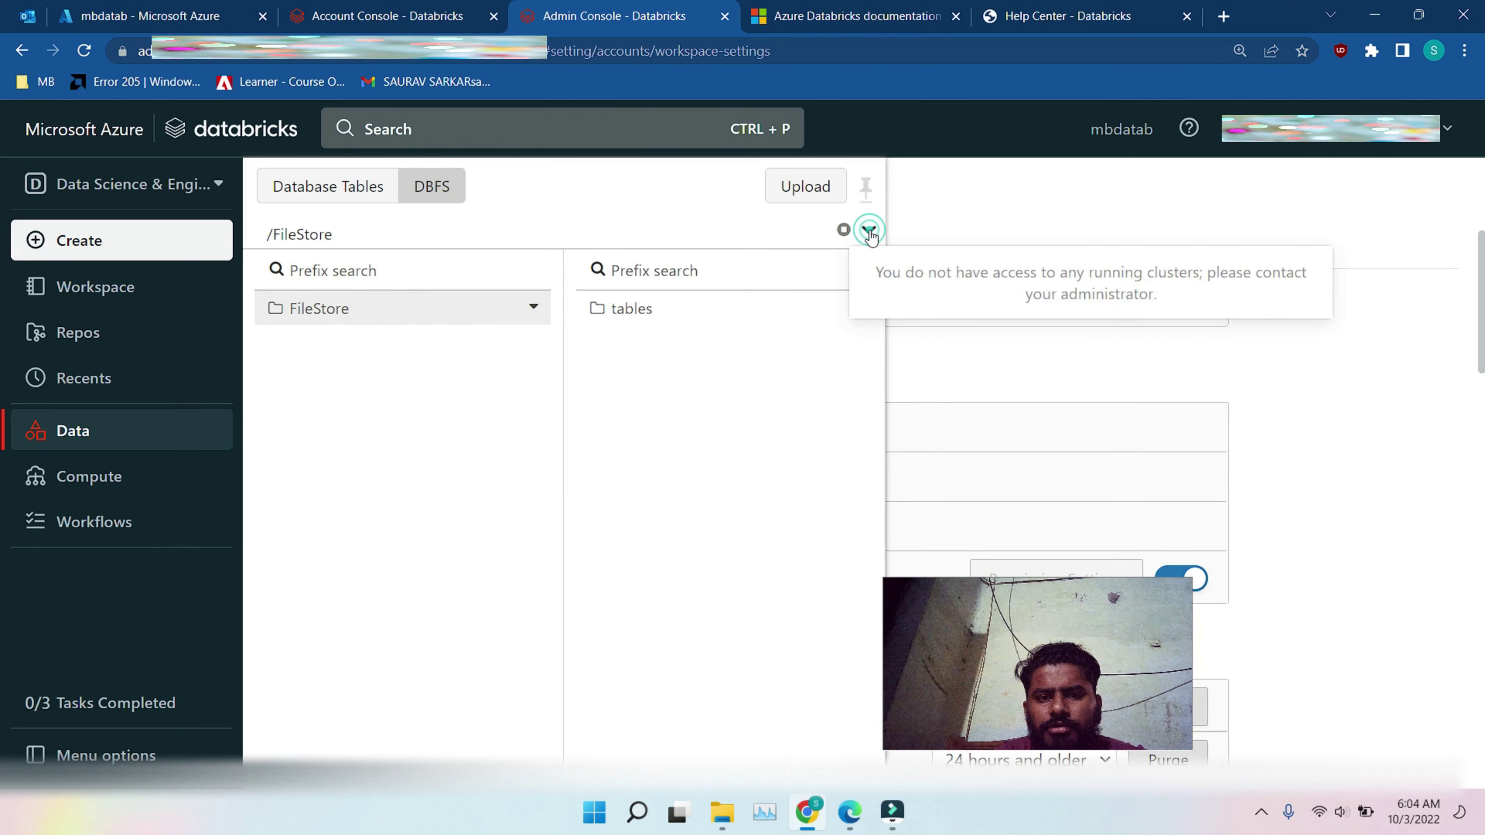
pyautogui.click(789, 307)
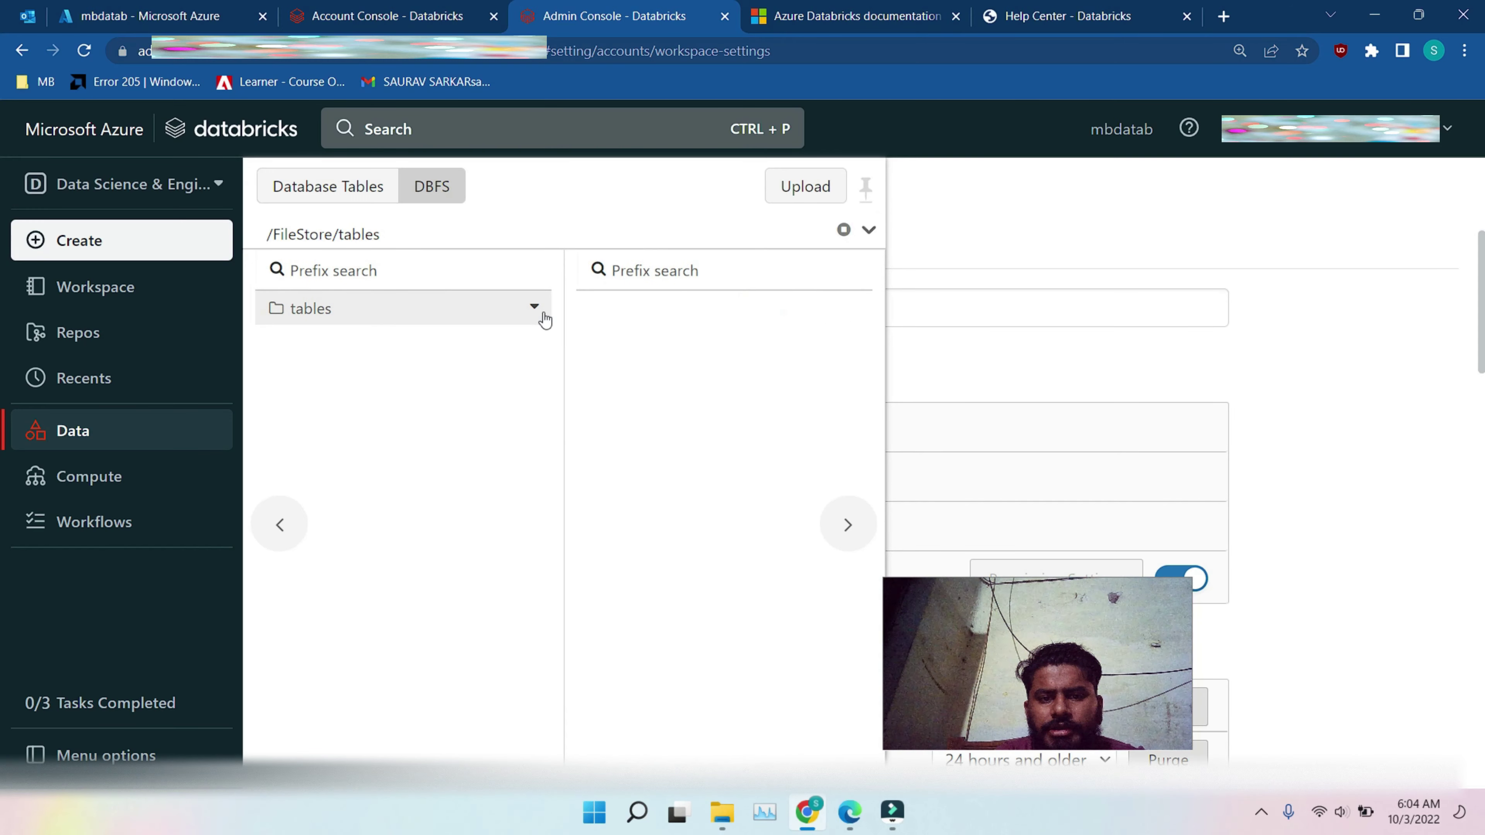
# - Check the tables folder's options, compare the Database Tables and DBFS views, and close the Account Console page
pyautogui.click(534, 307)
pyautogui.click(602, 304)
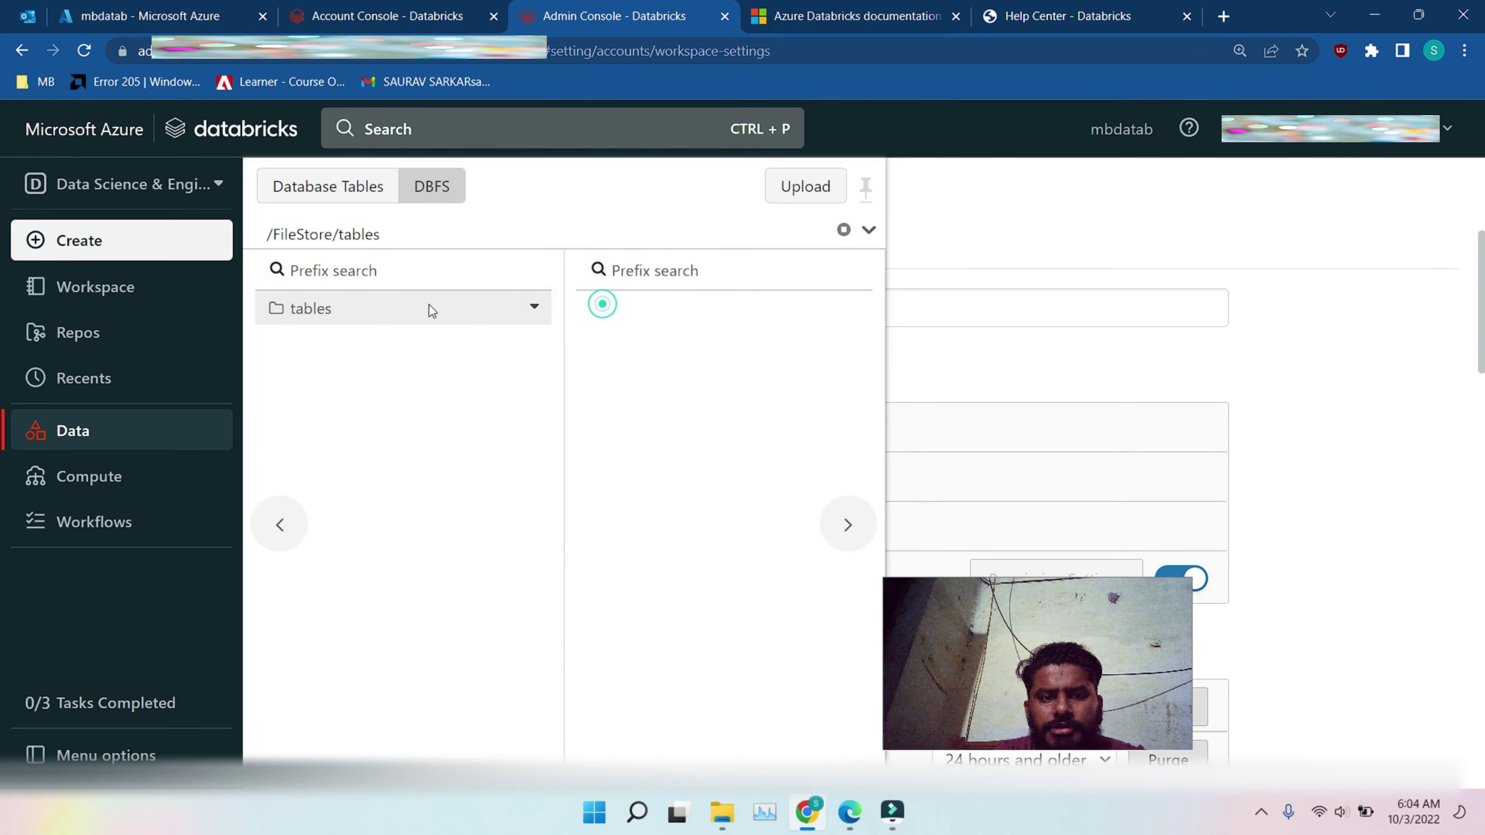
pyautogui.rightClick(429, 304)
pyautogui.click(361, 267)
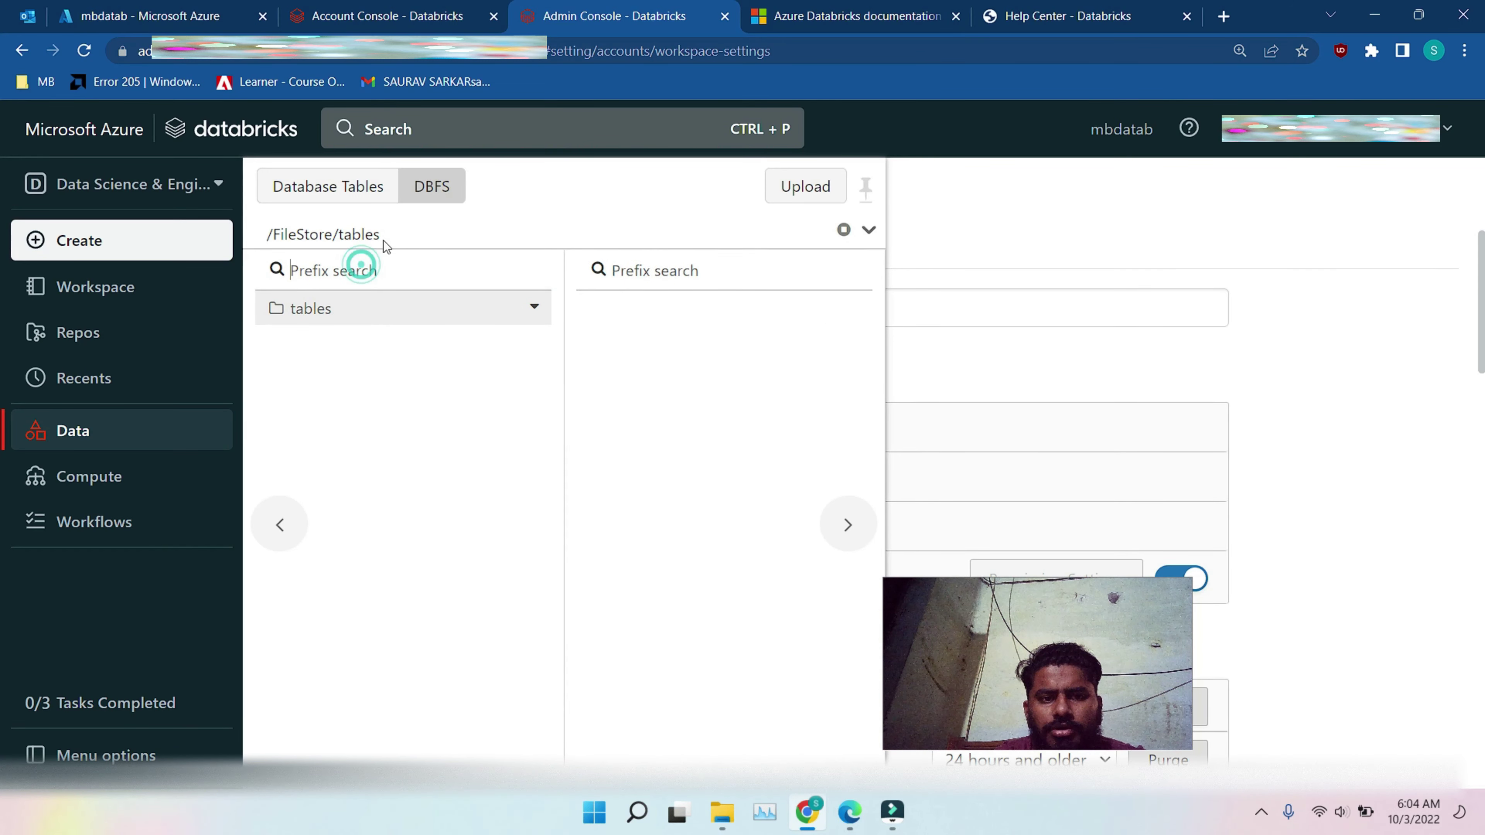
pyautogui.click(360, 186)
pyautogui.click(438, 188)
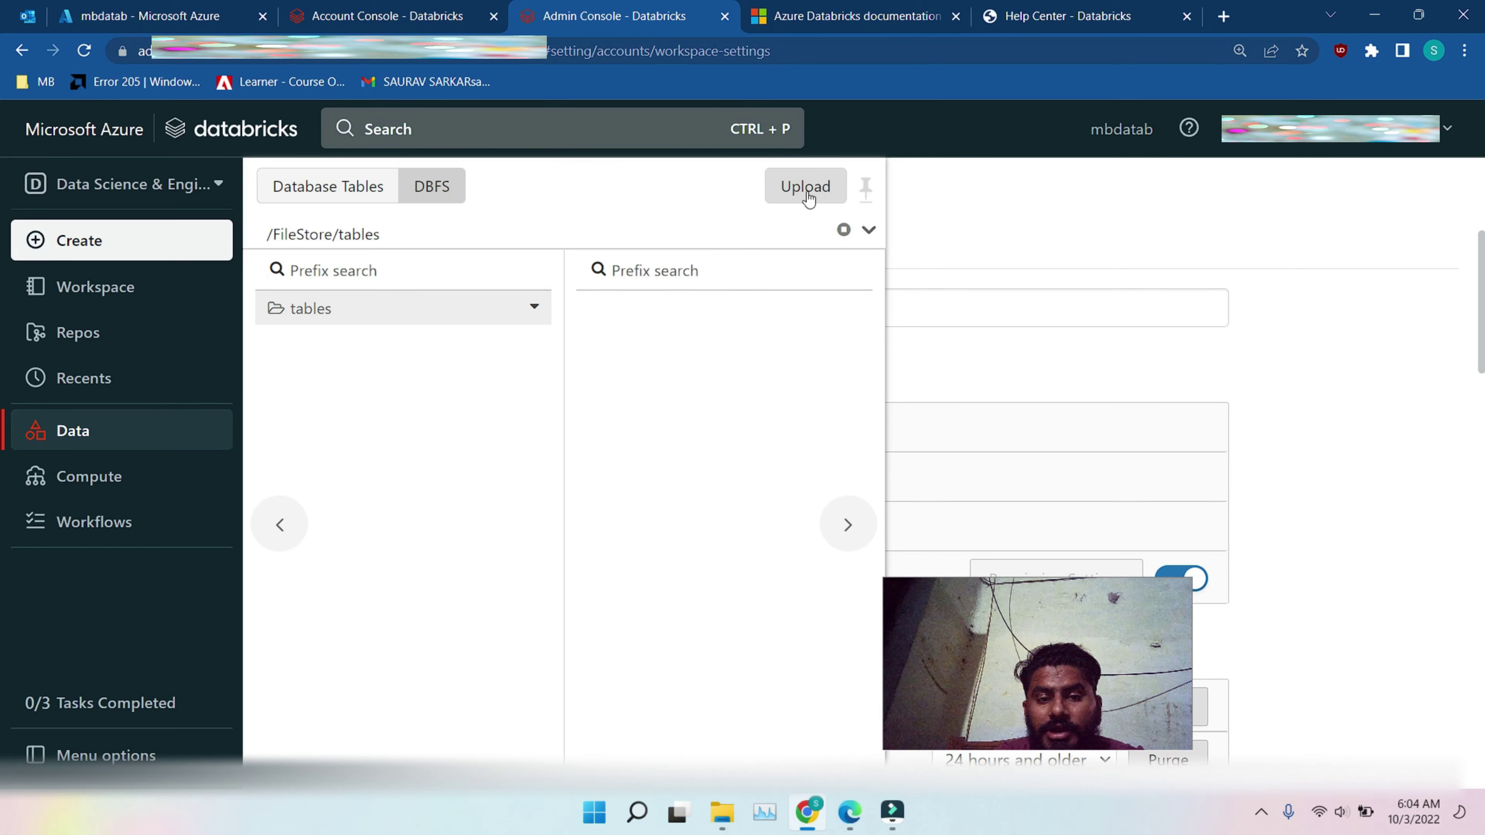
pyautogui.click(492, 19)
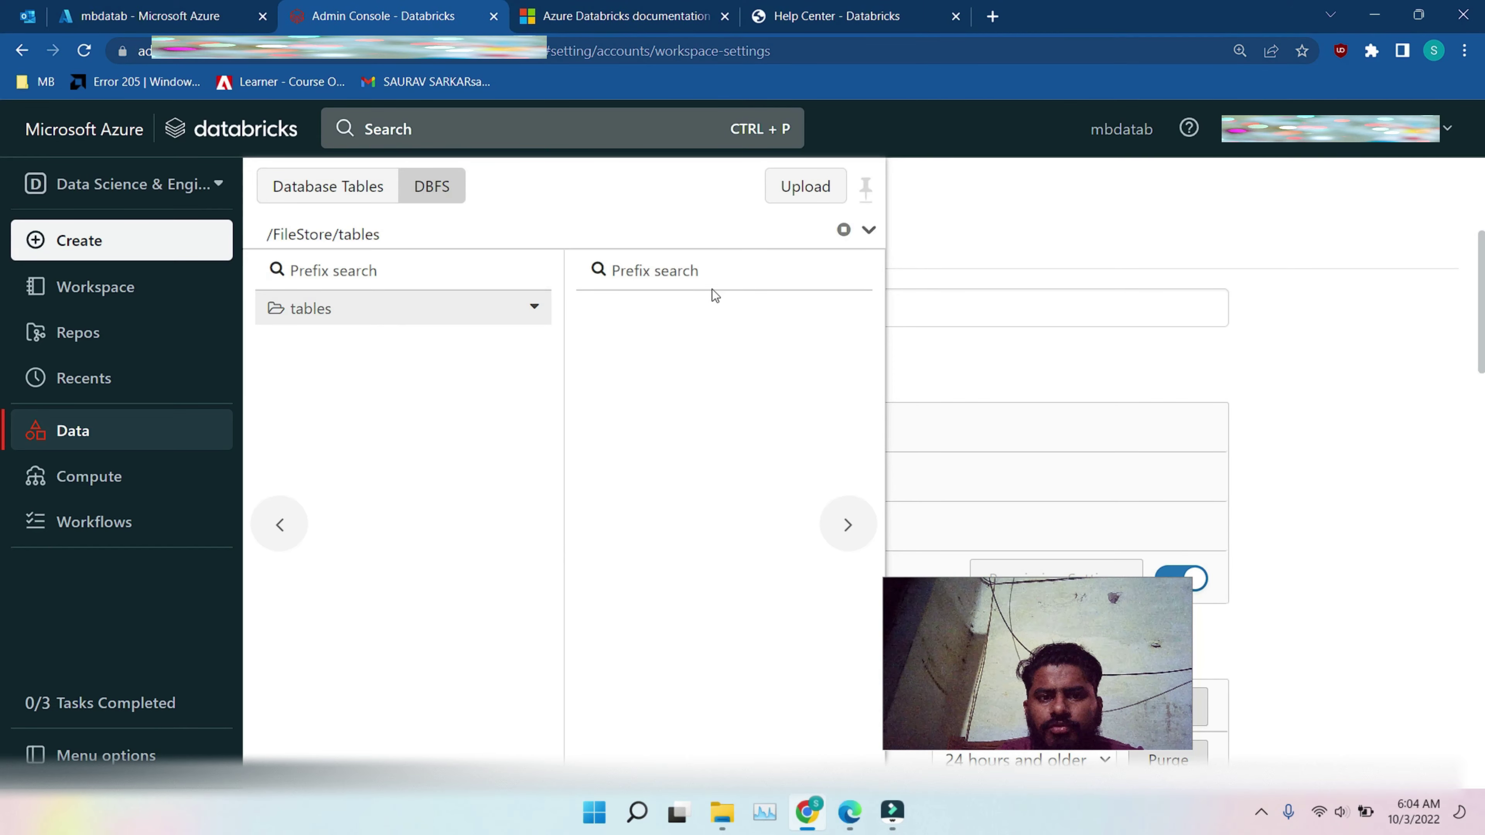
pyautogui.click(801, 191)
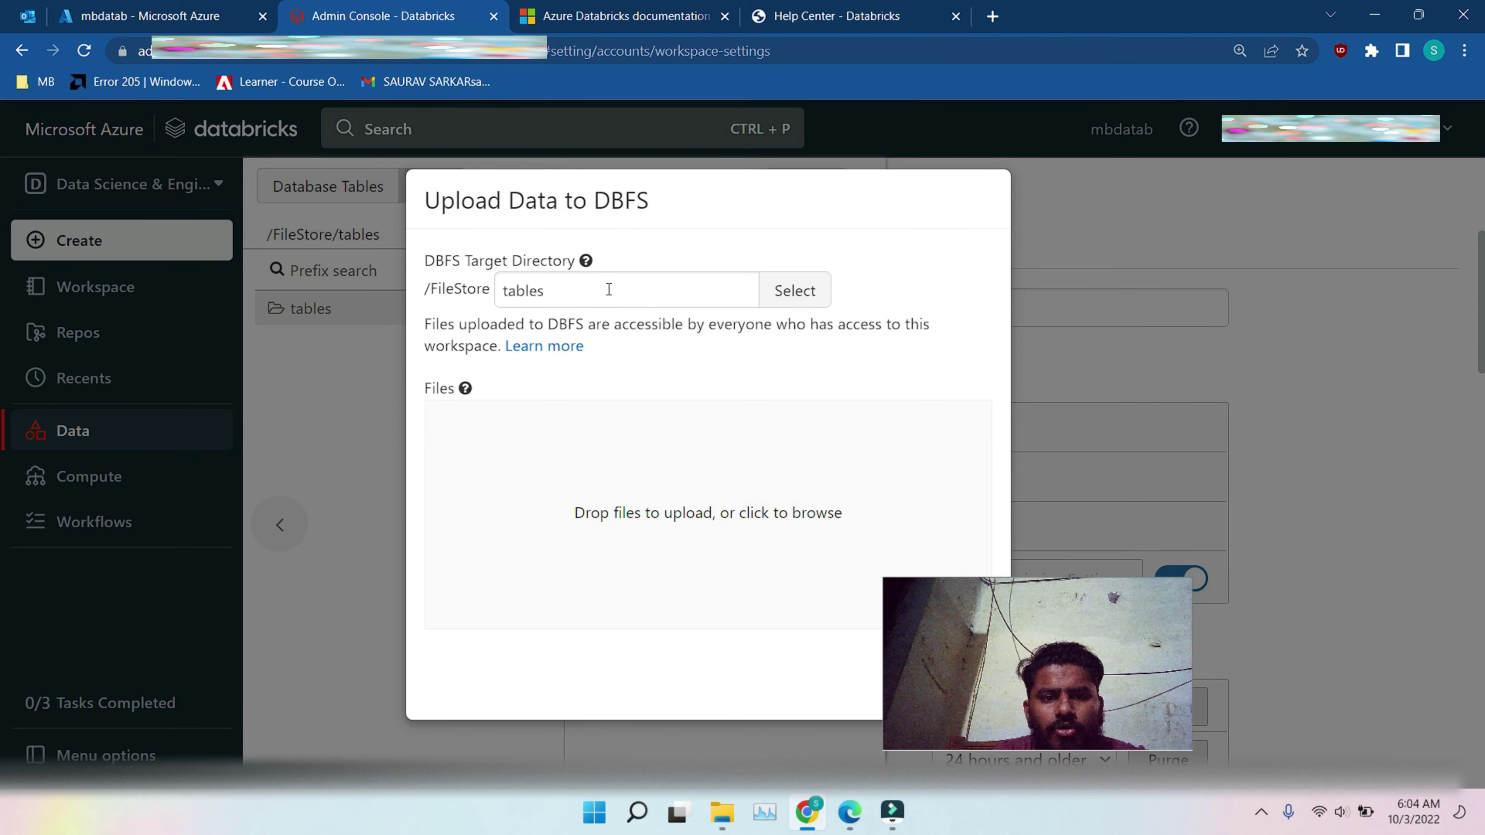
pyautogui.click(609, 289)
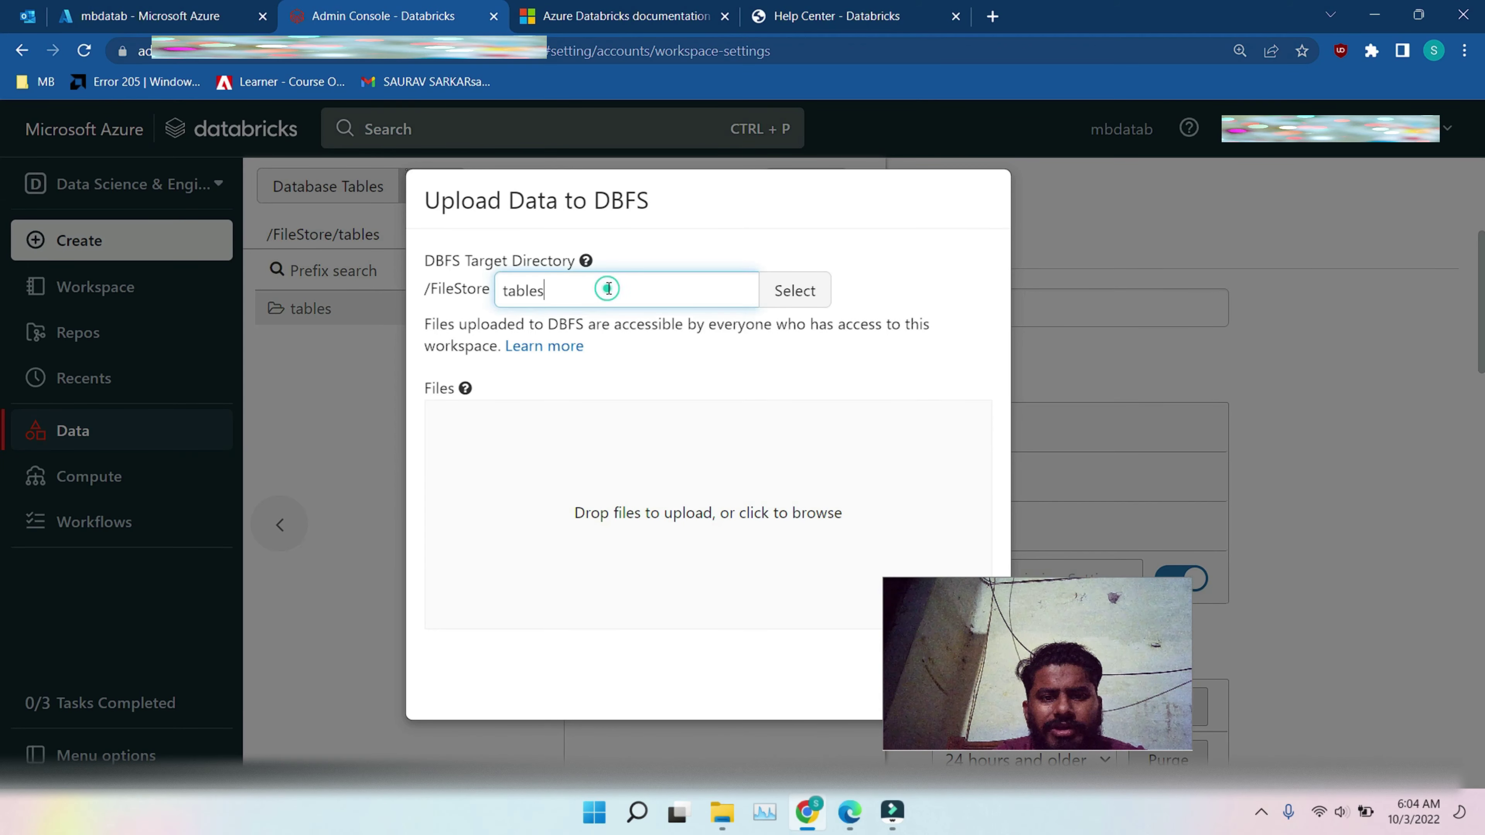
pyautogui.click(795, 293)
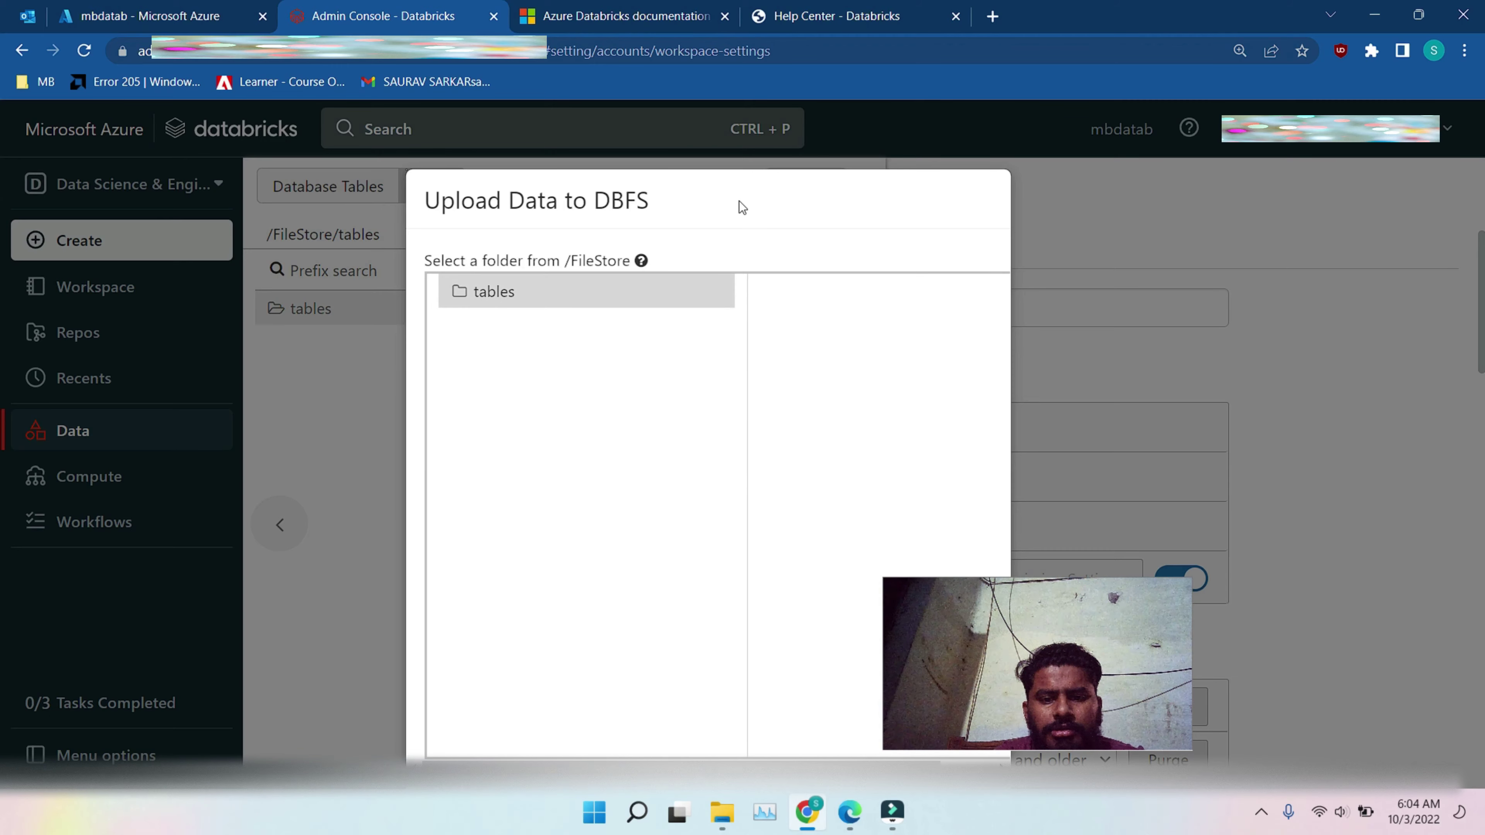
pyautogui.moveTo(994, 649); pyautogui.dragTo(1228, 436)
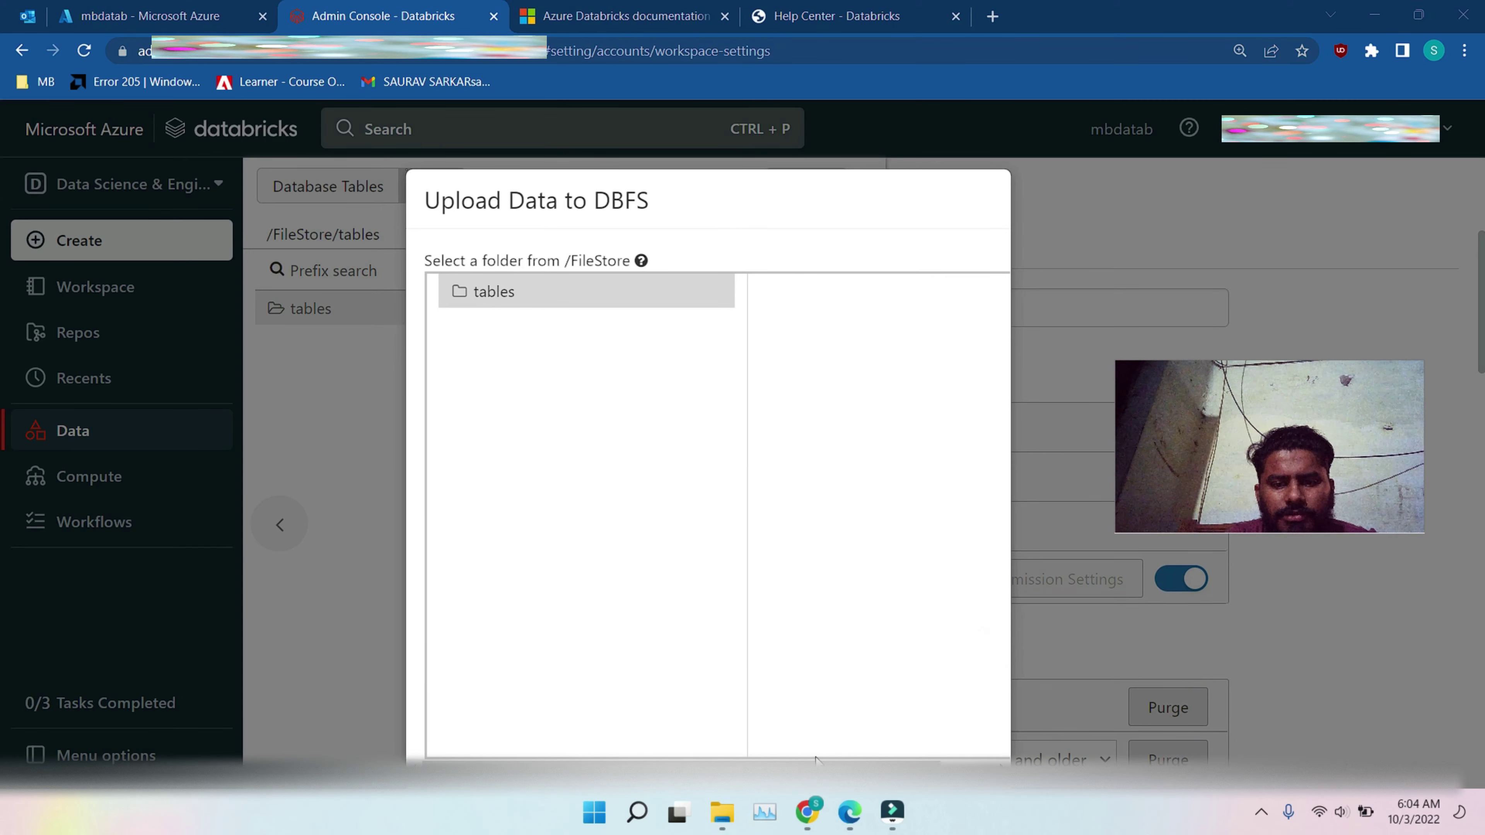
pyautogui.moveTo(848, 761)
pyautogui.mouseDown()
pyautogui.moveTo(911, 761)
pyautogui.moveTo(848, 761)
pyautogui.mouseUp()
pyautogui.click(490, 292)
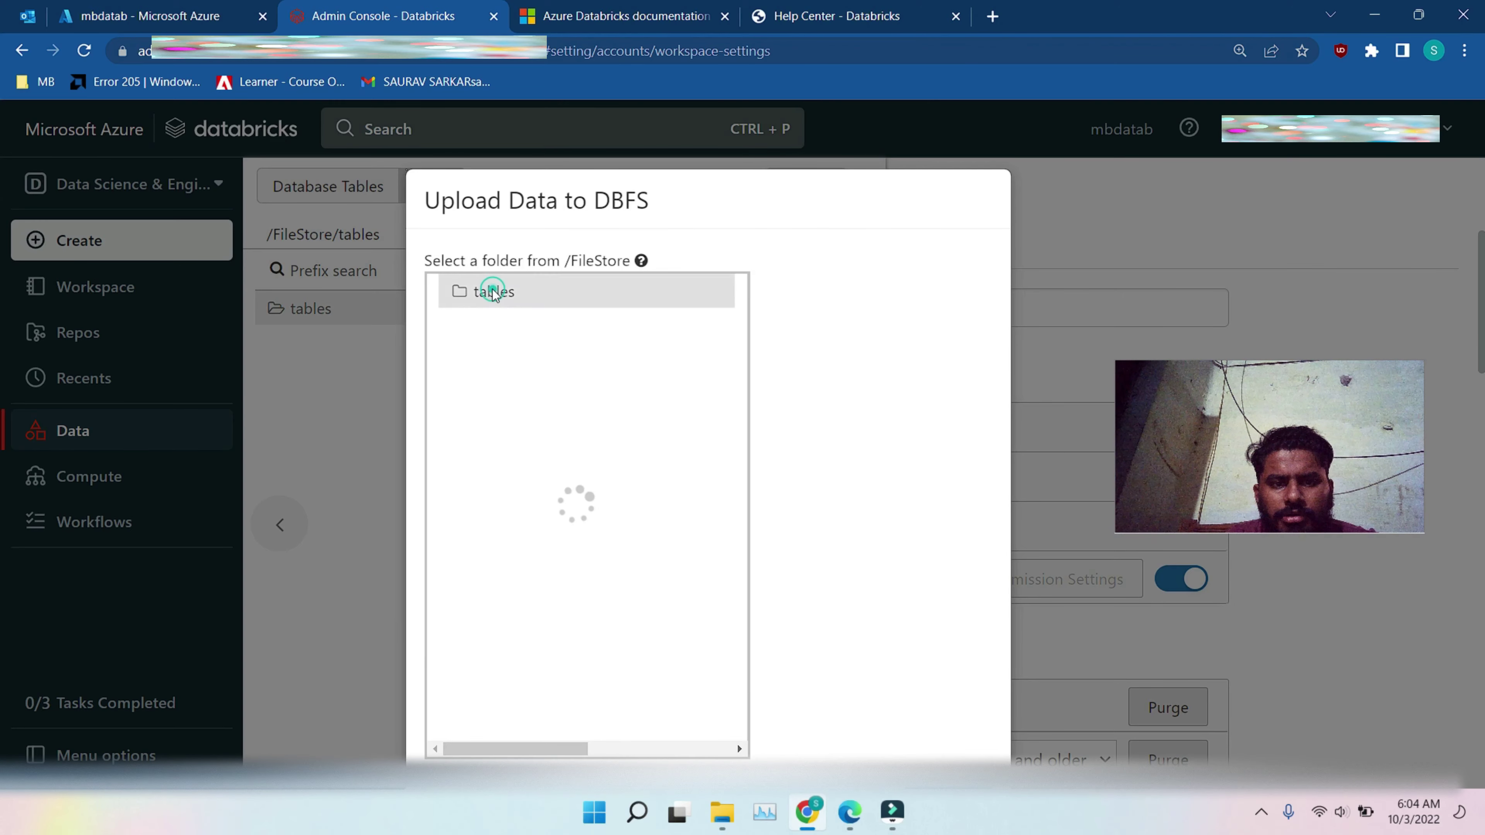
pyautogui.click(1069, 729)
# - Upload mb.py from the Downloads folder to the /FileStore/tables directory in DBFS
pyautogui.click(824, 186)
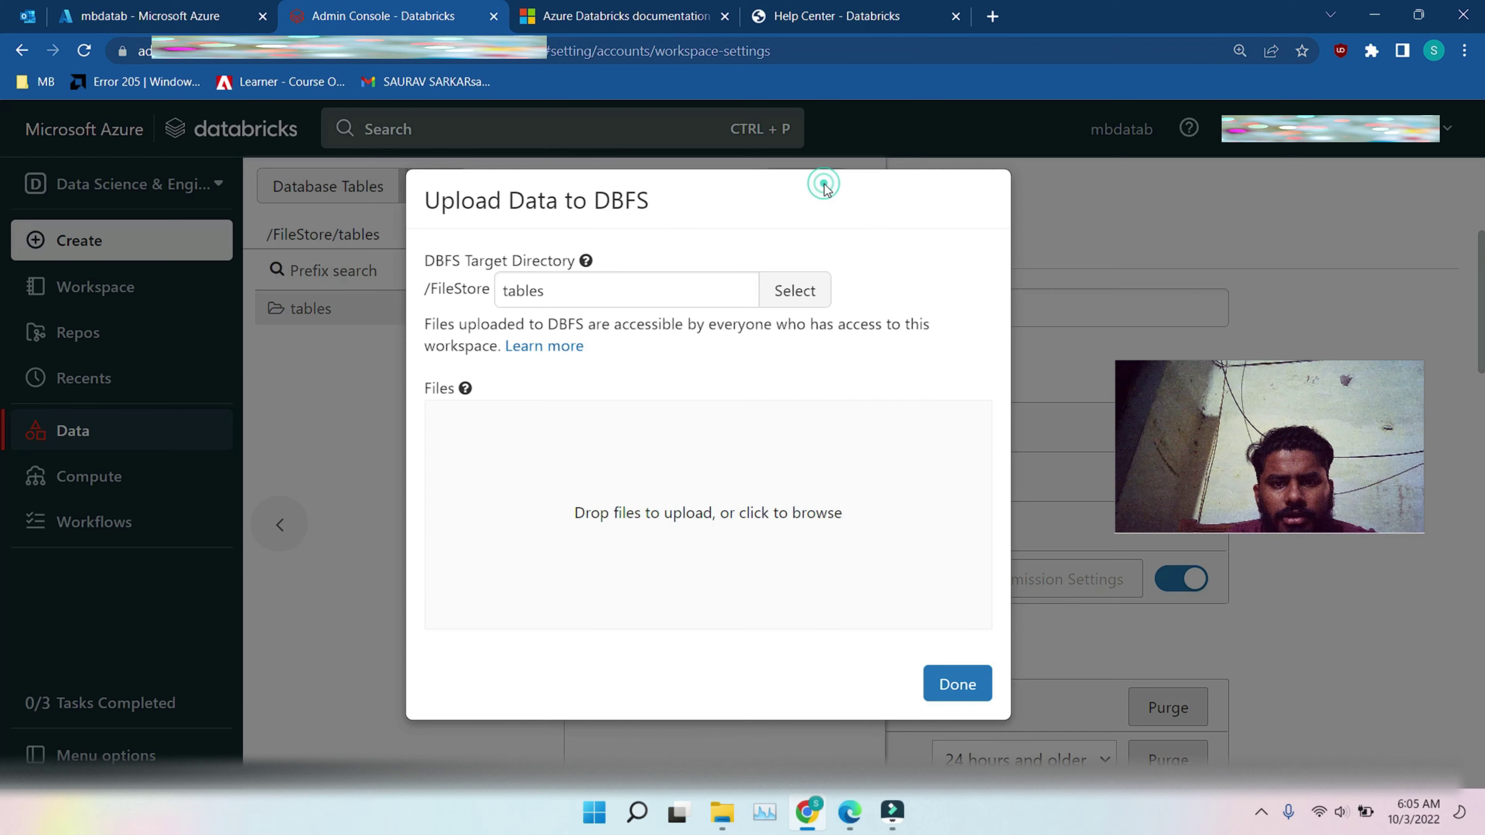
pyautogui.click(754, 521)
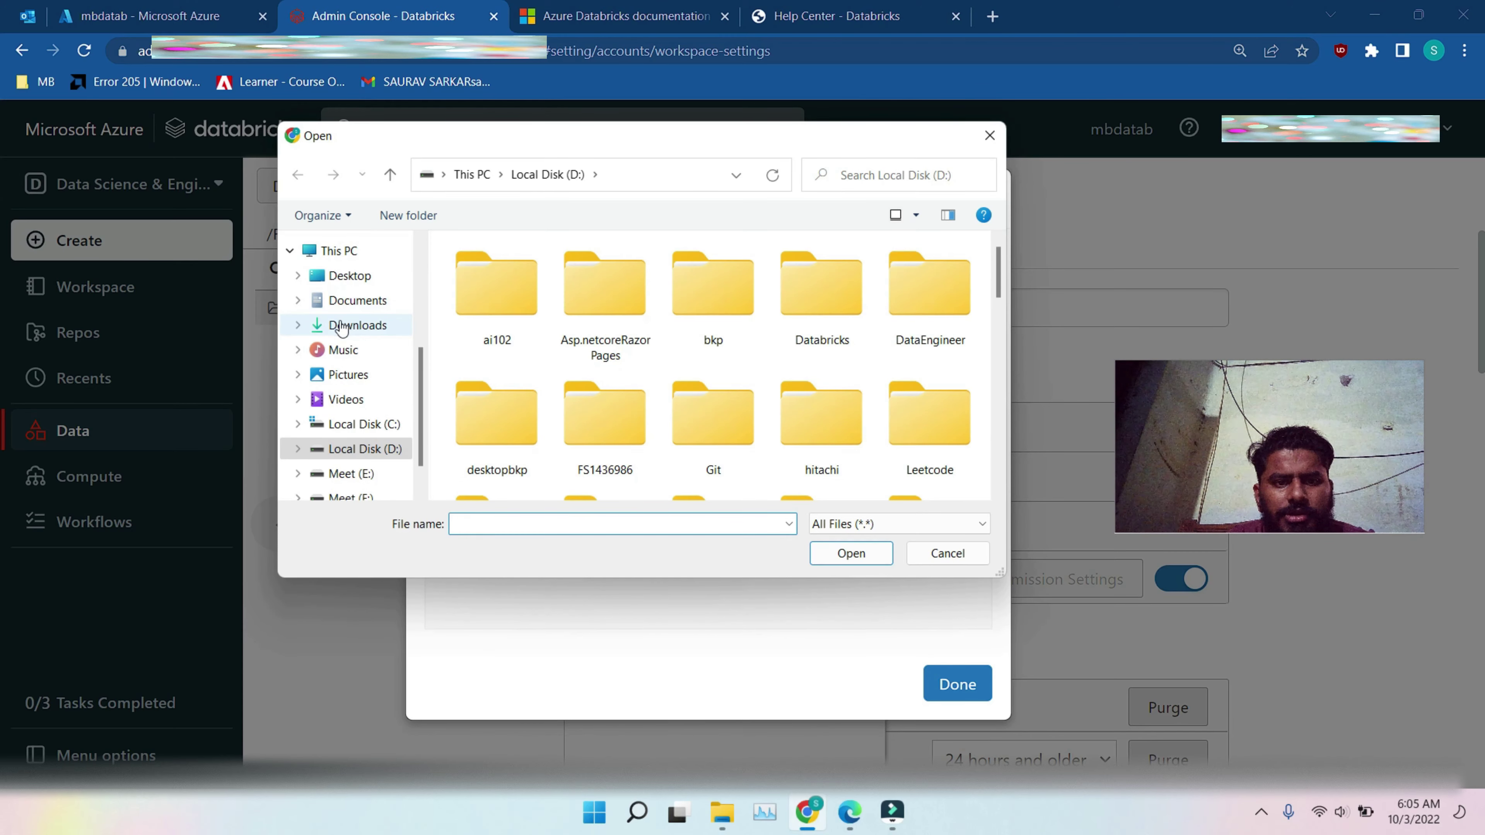
pyautogui.click(342, 327)
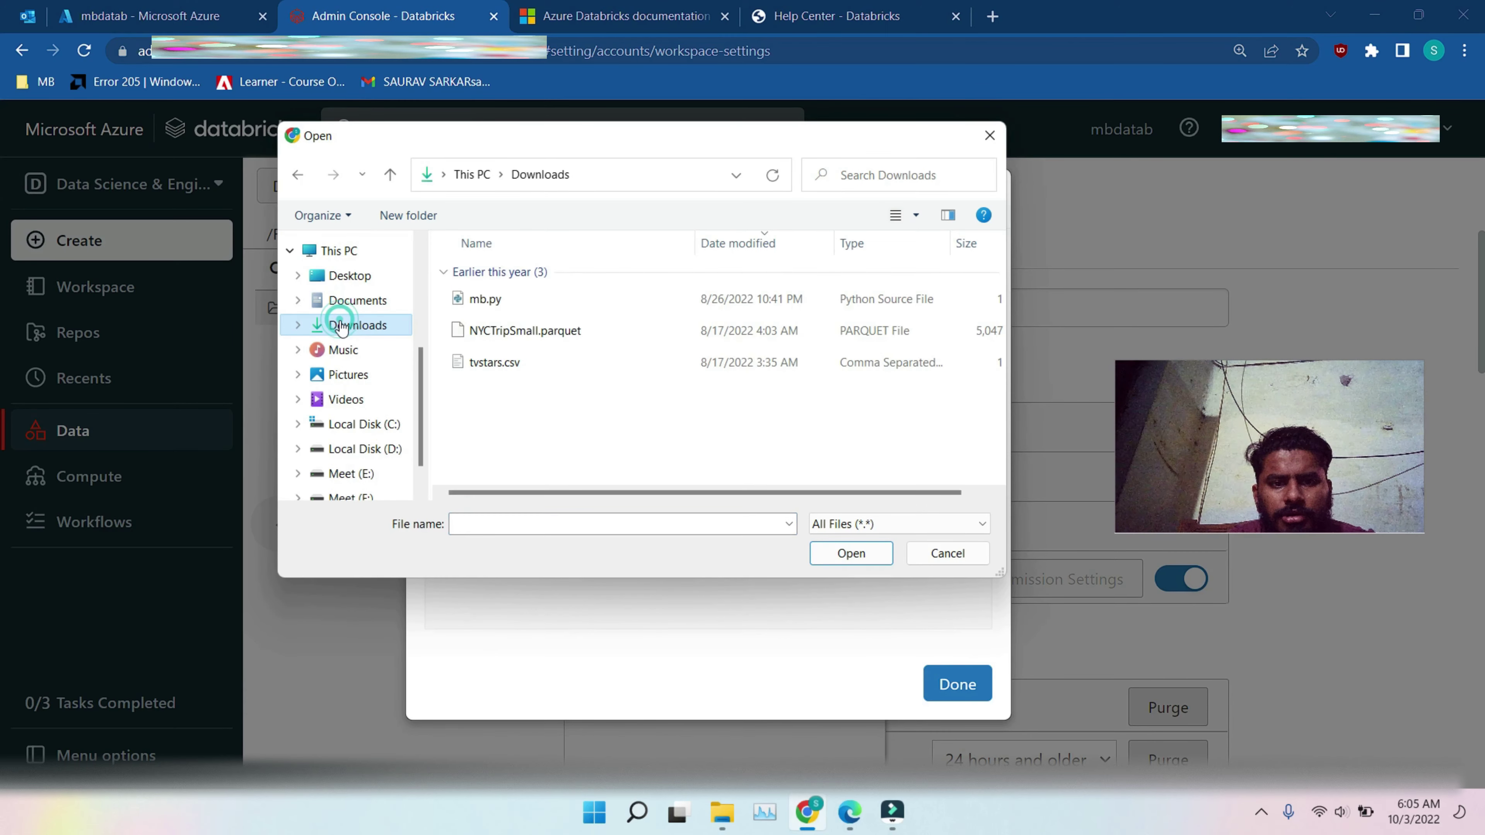
pyautogui.doubleClick(529, 304)
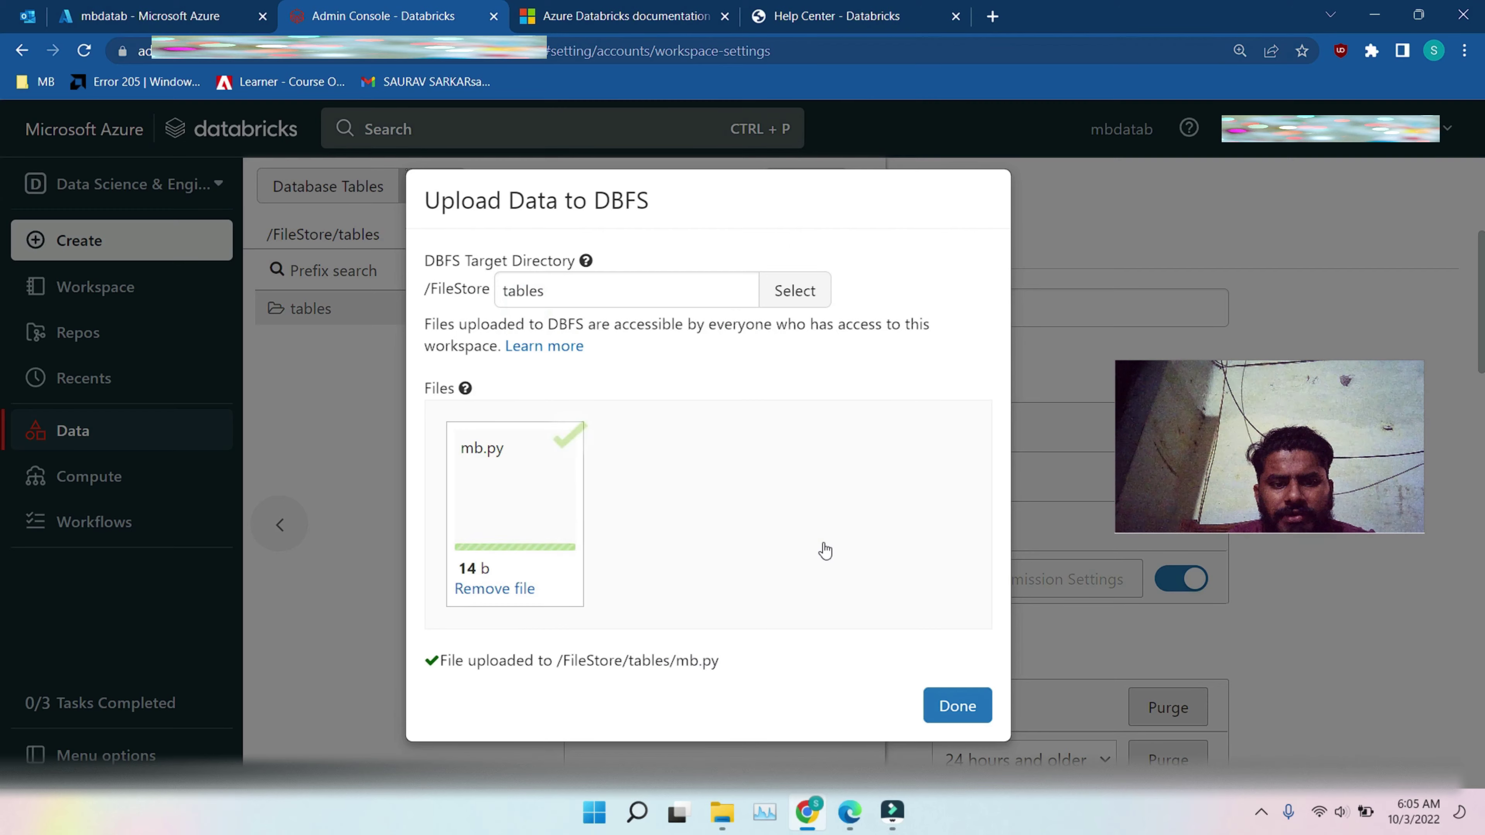
pyautogui.click(959, 706)
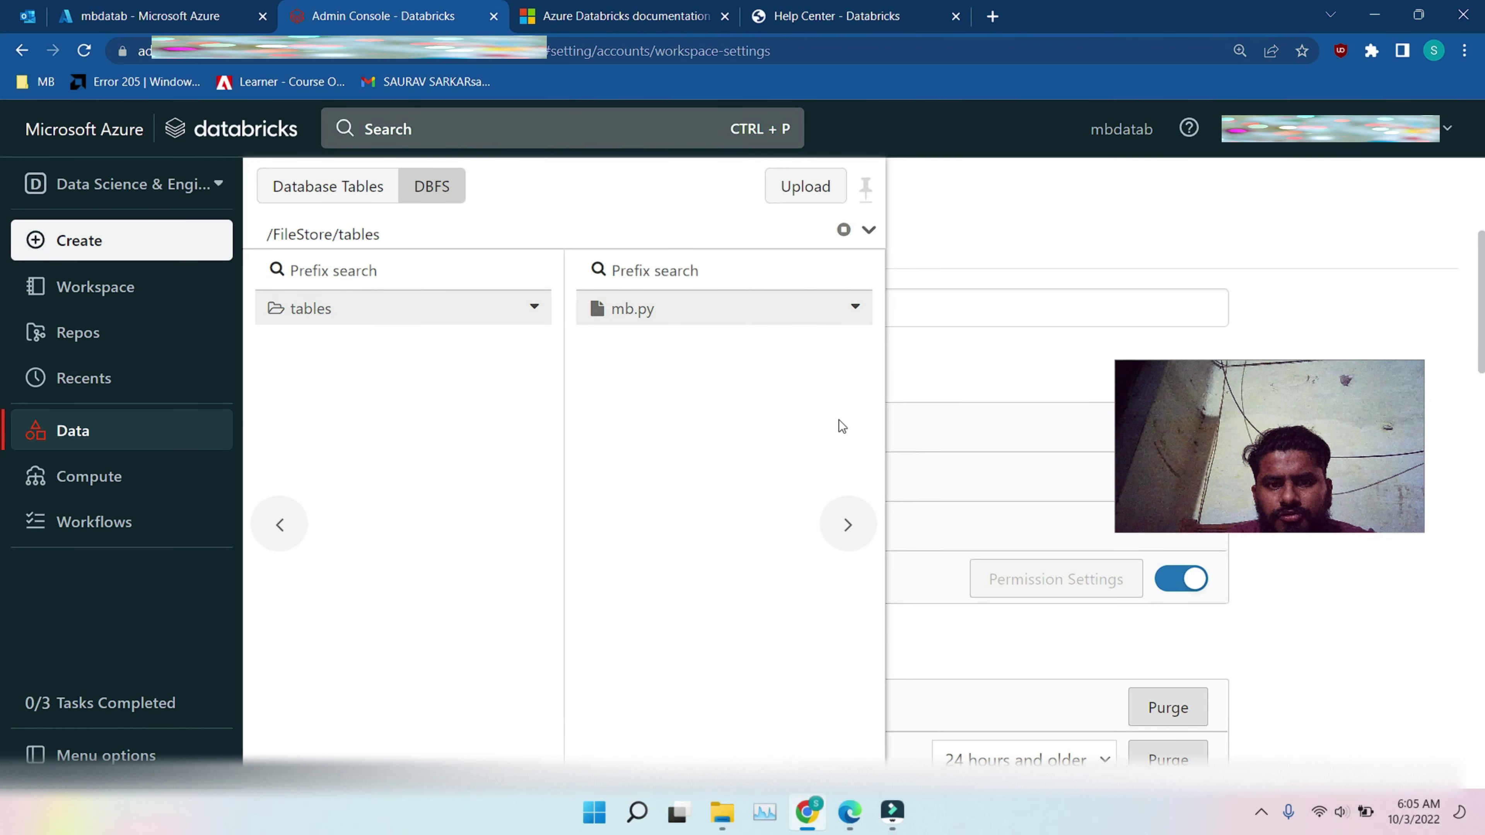
# - Delete mb.py from the /FileStore/tables folder in DBFS
pyautogui.click(630, 311)
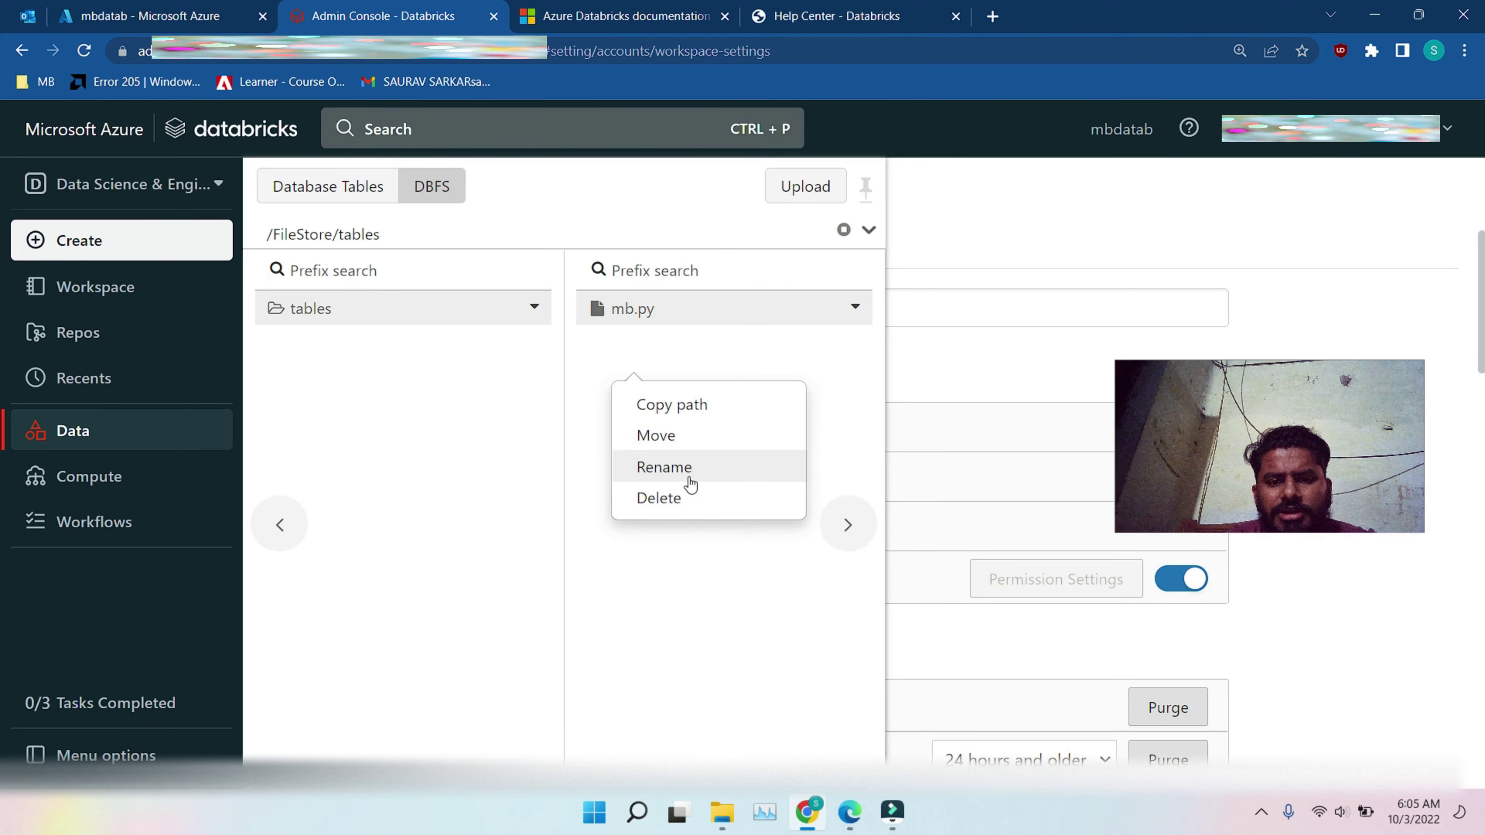
pyautogui.click(673, 501)
pyautogui.click(954, 324)
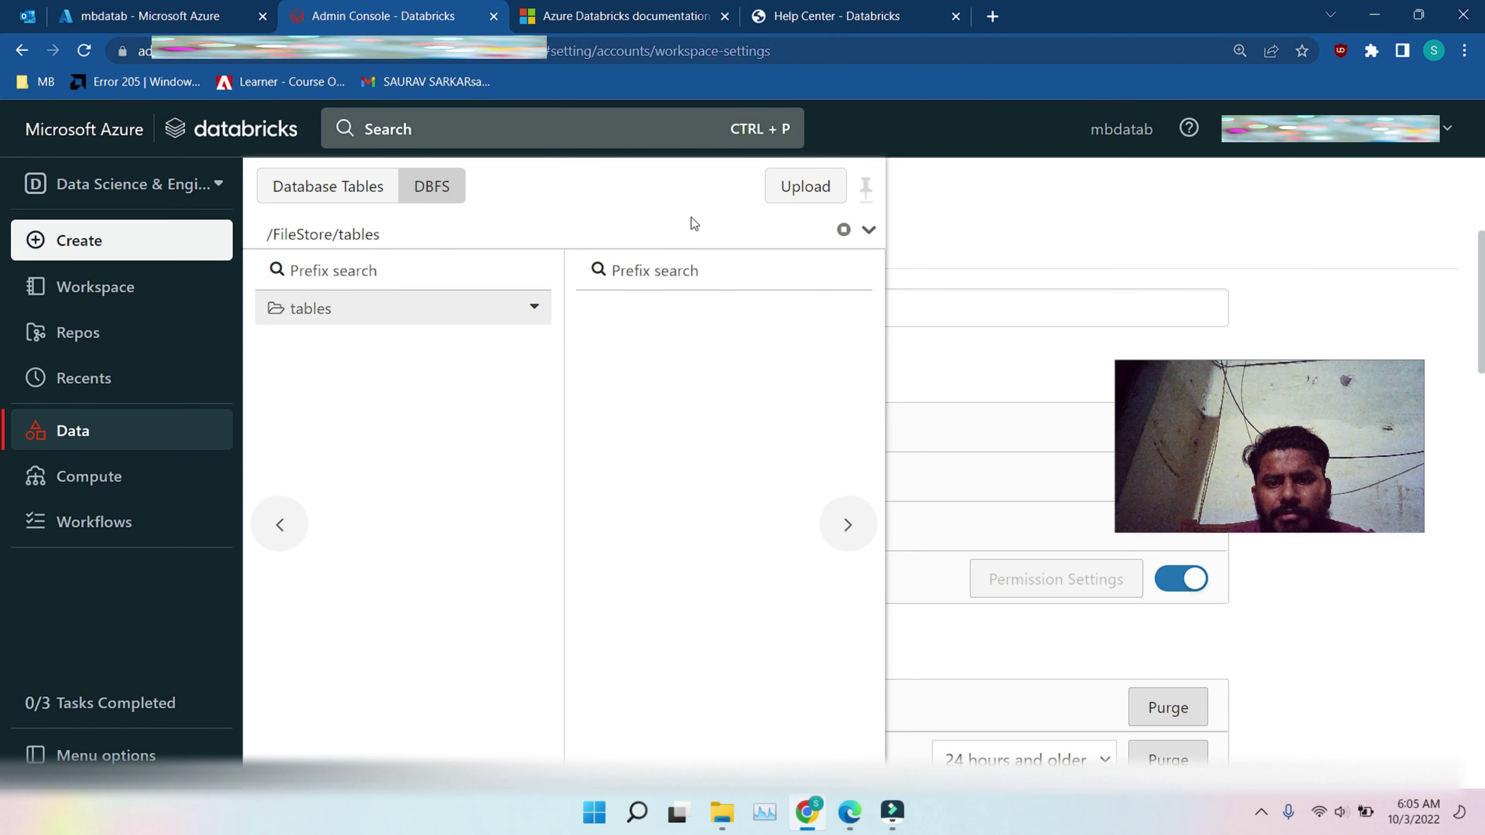
# - Compare the Database Tables and DBFS views again, ending on the database tables
pyautogui.click(365, 197)
pyautogui.click(435, 187)
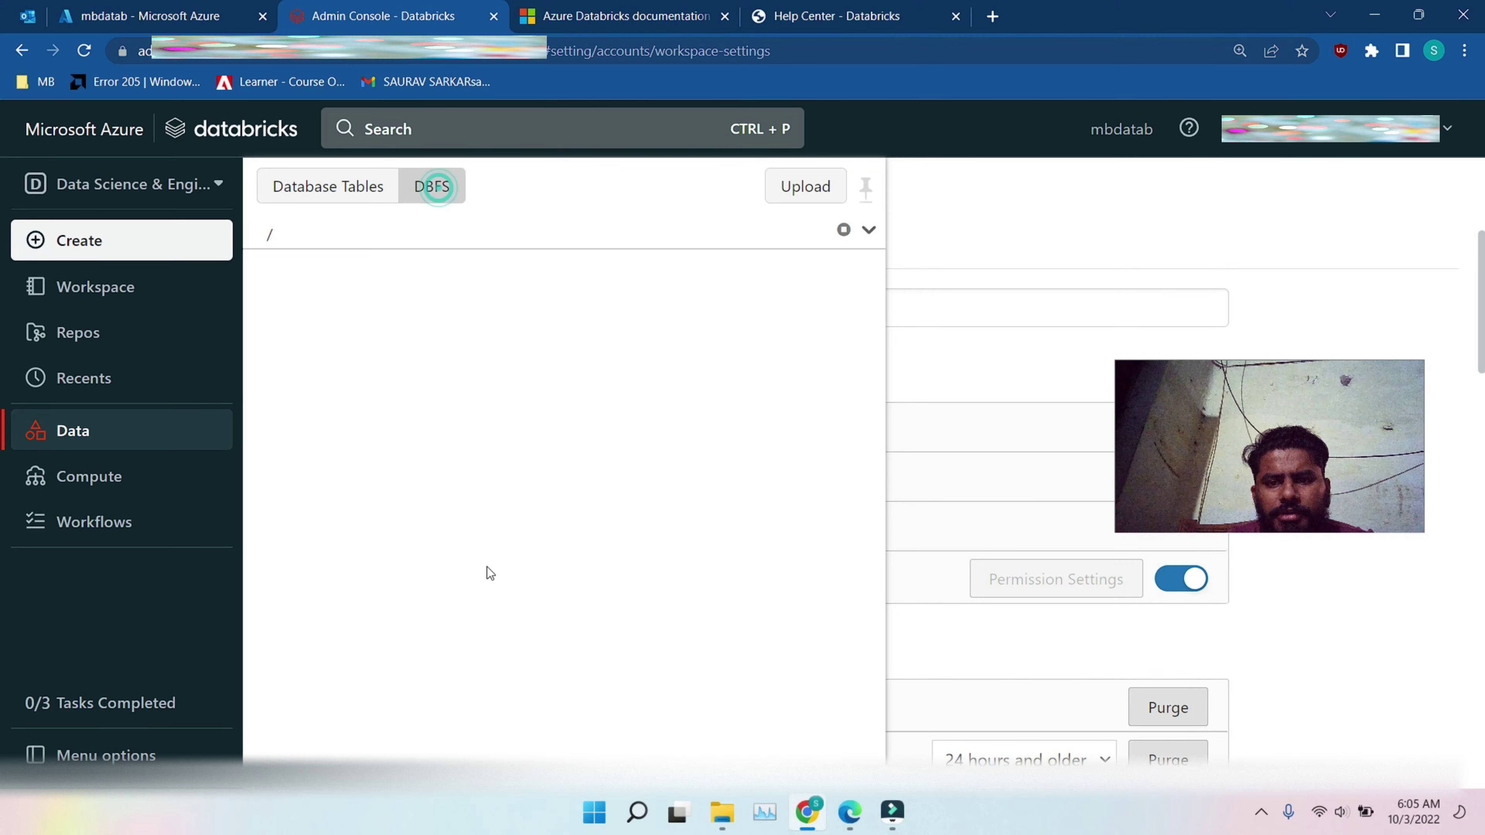
pyautogui.click(344, 206)
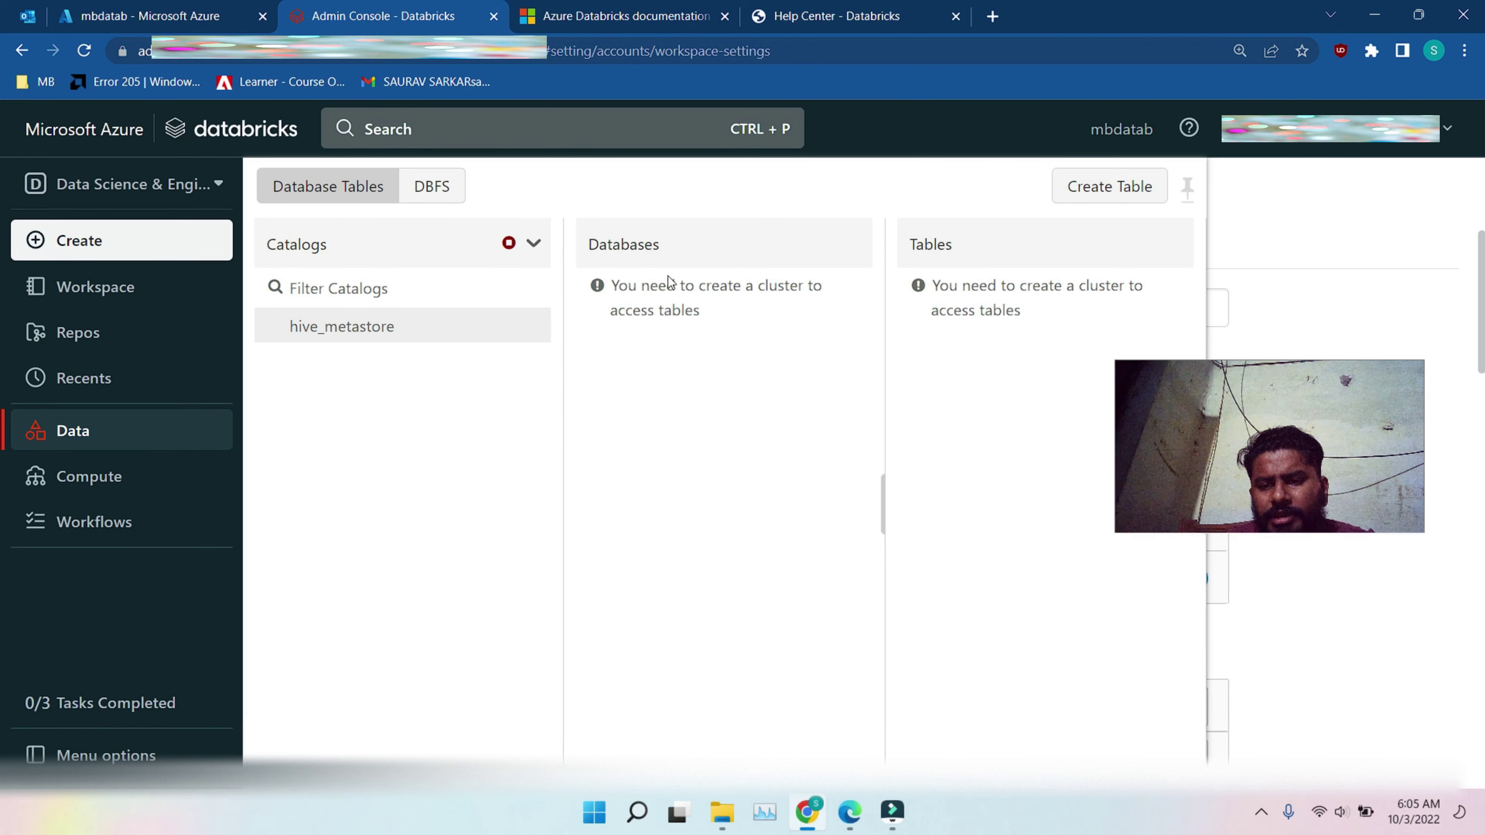
# - Check the tables folder's options in the DBFS browser and go back up to the root directory
pyautogui.click(431, 189)
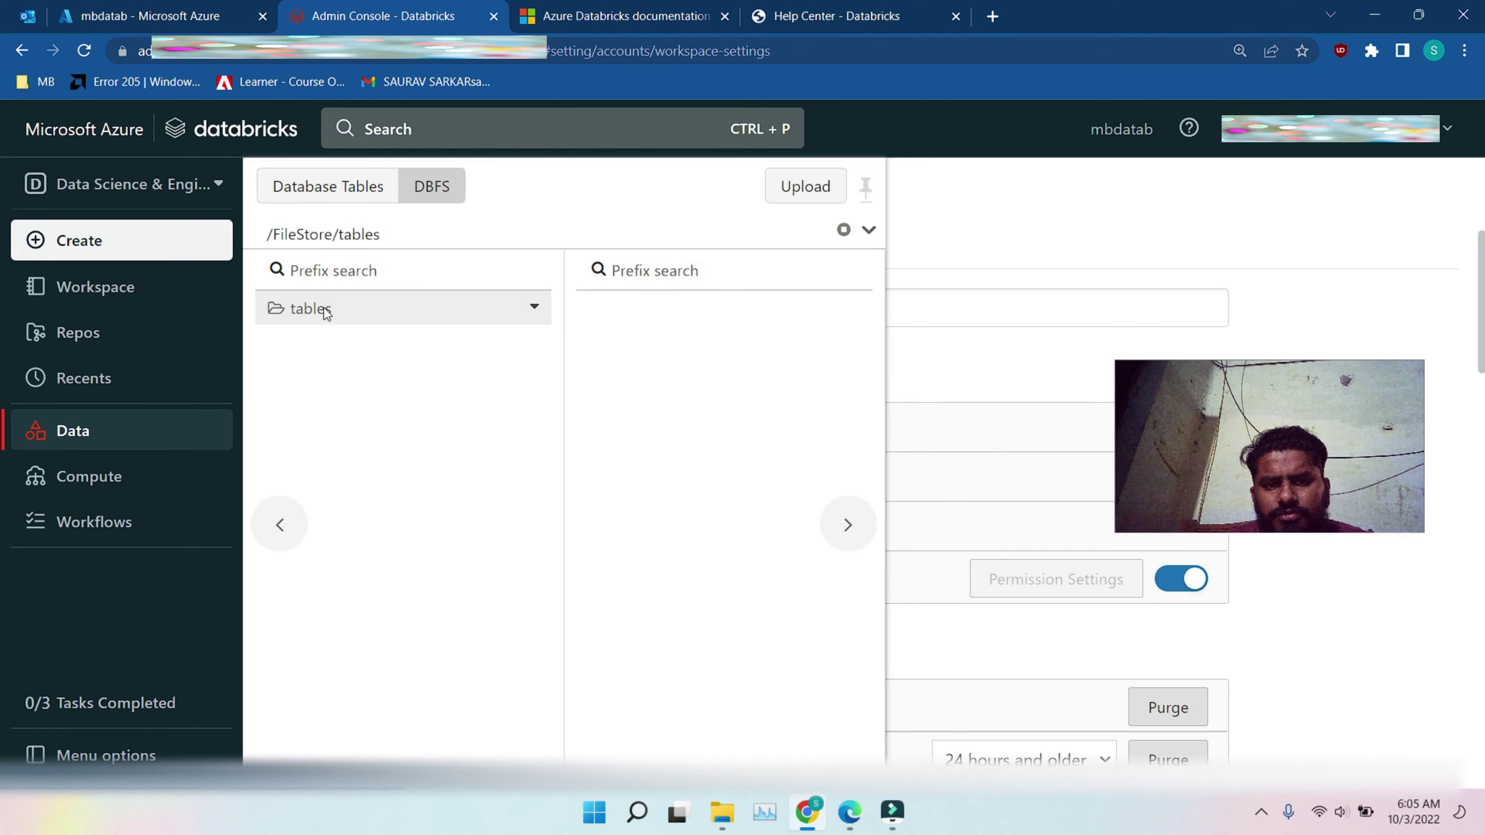
pyautogui.click(533, 310)
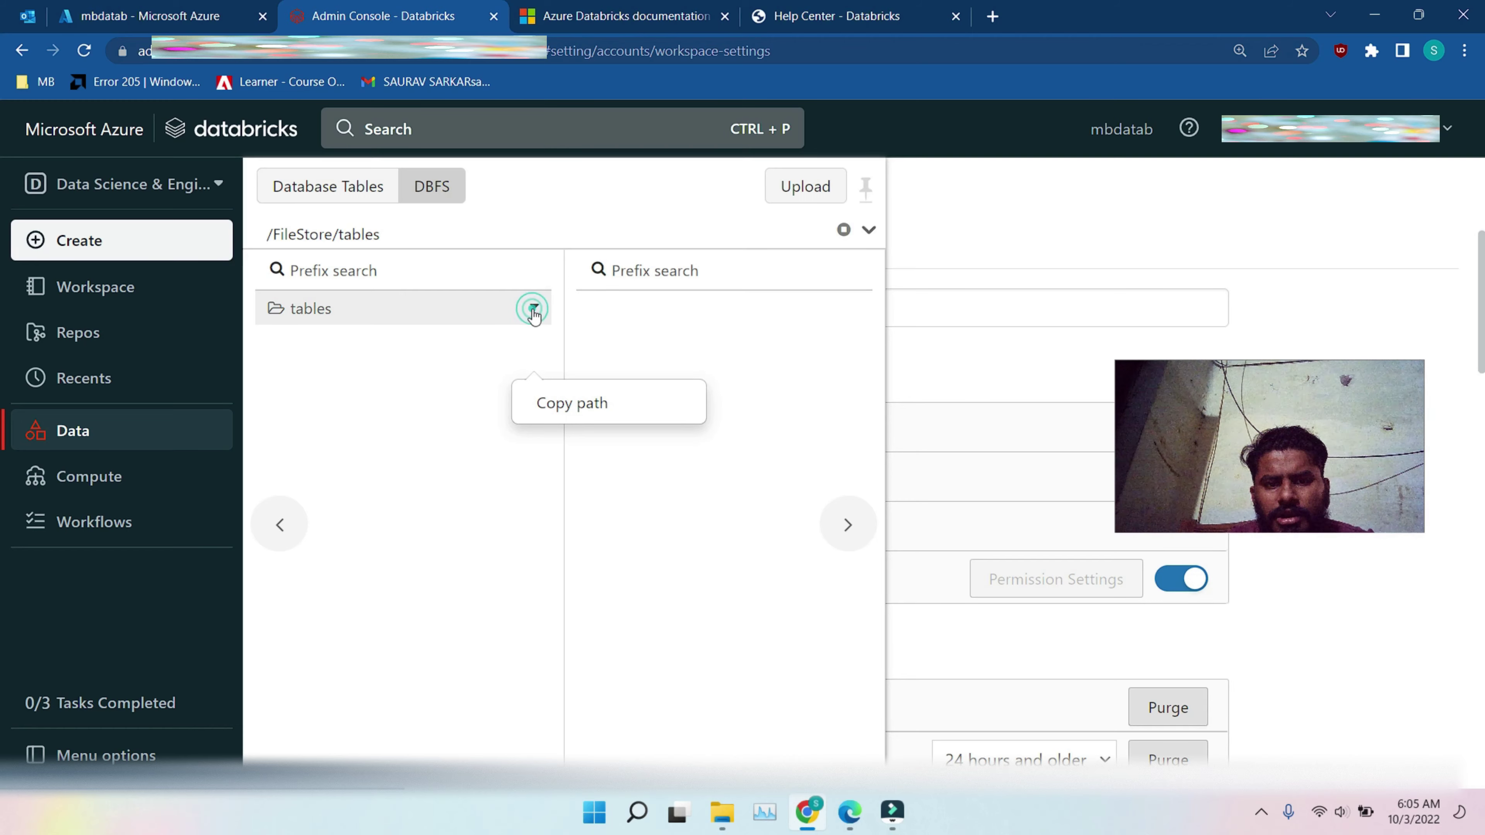
pyautogui.click(643, 329)
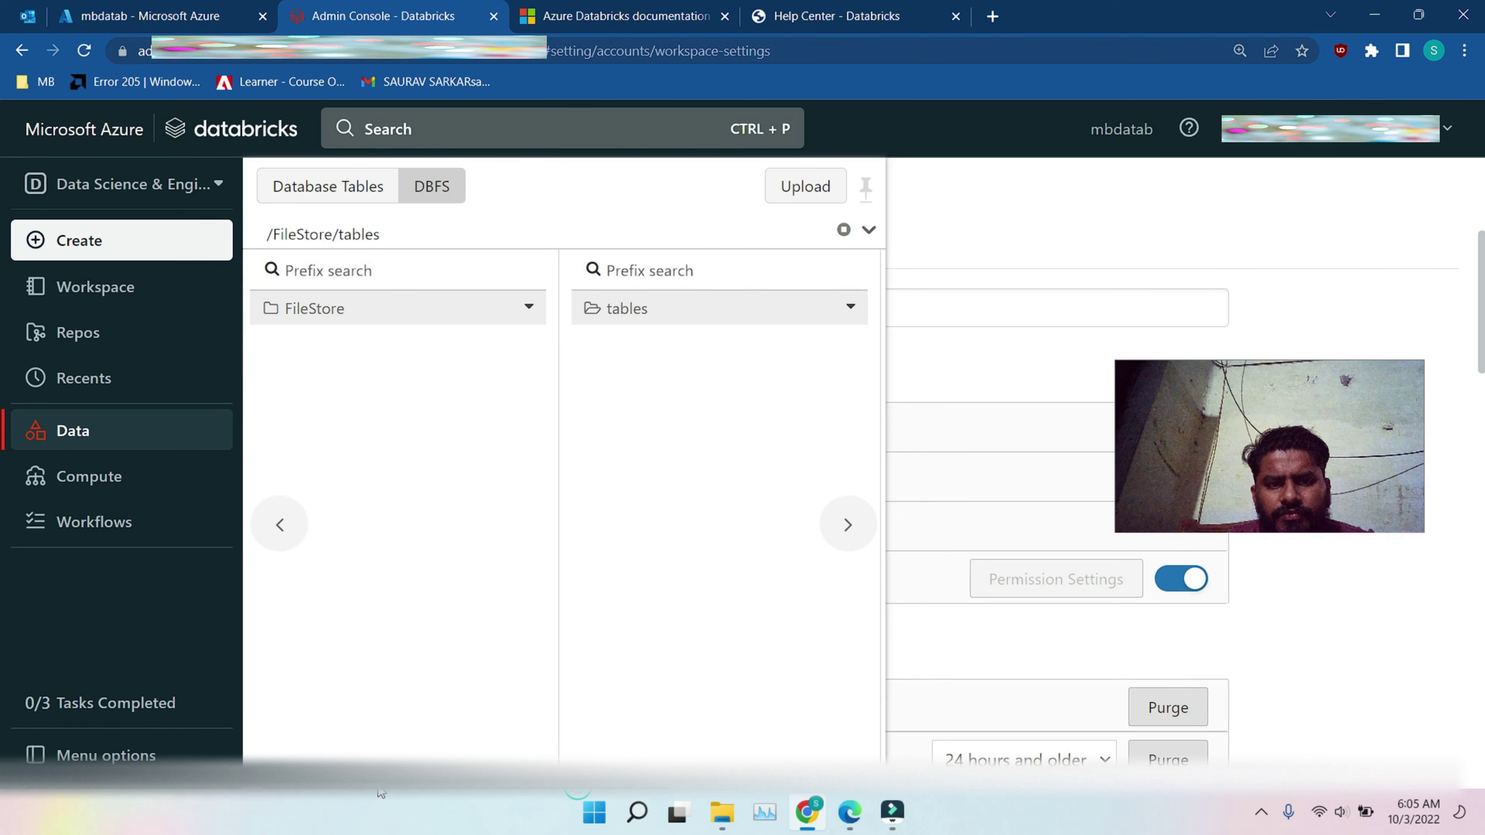
pyautogui.click(468, 293)
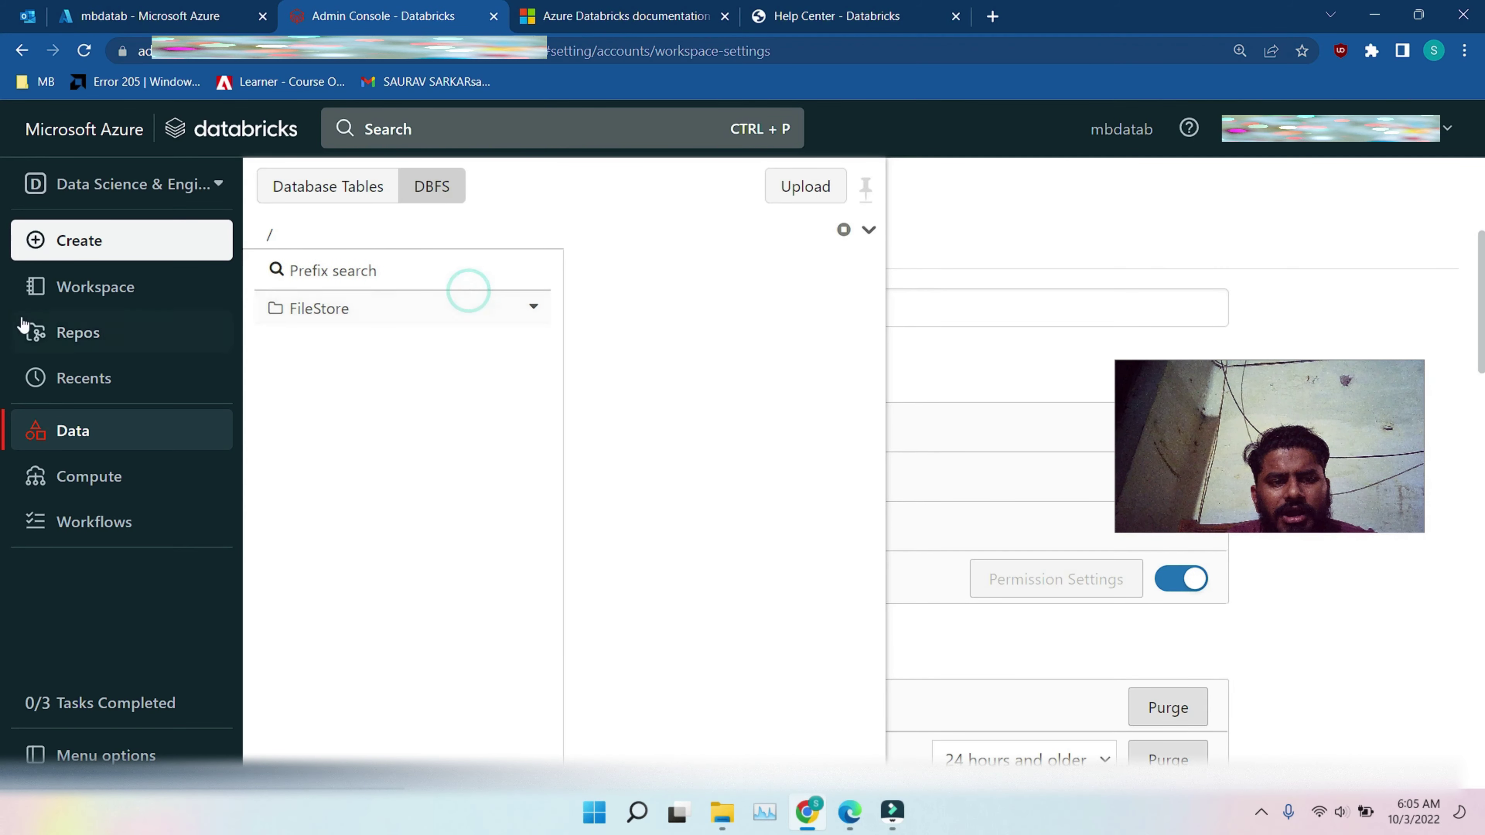
# - Look through the Workspace browser's user folder and its Trash, and close the browser
pyautogui.click(68, 297)
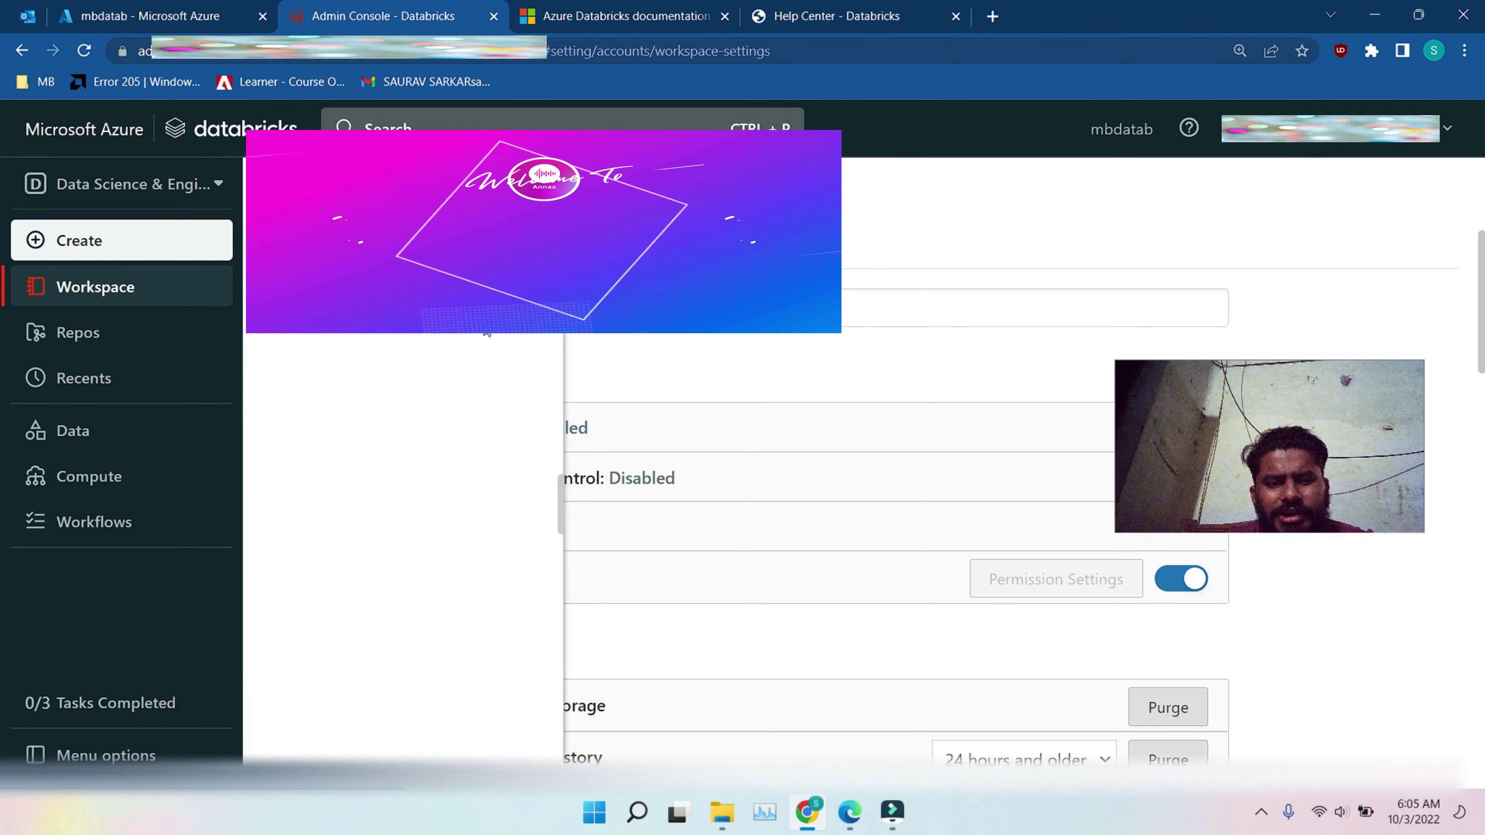
pyautogui.click(480, 318)
pyautogui.click(711, 287)
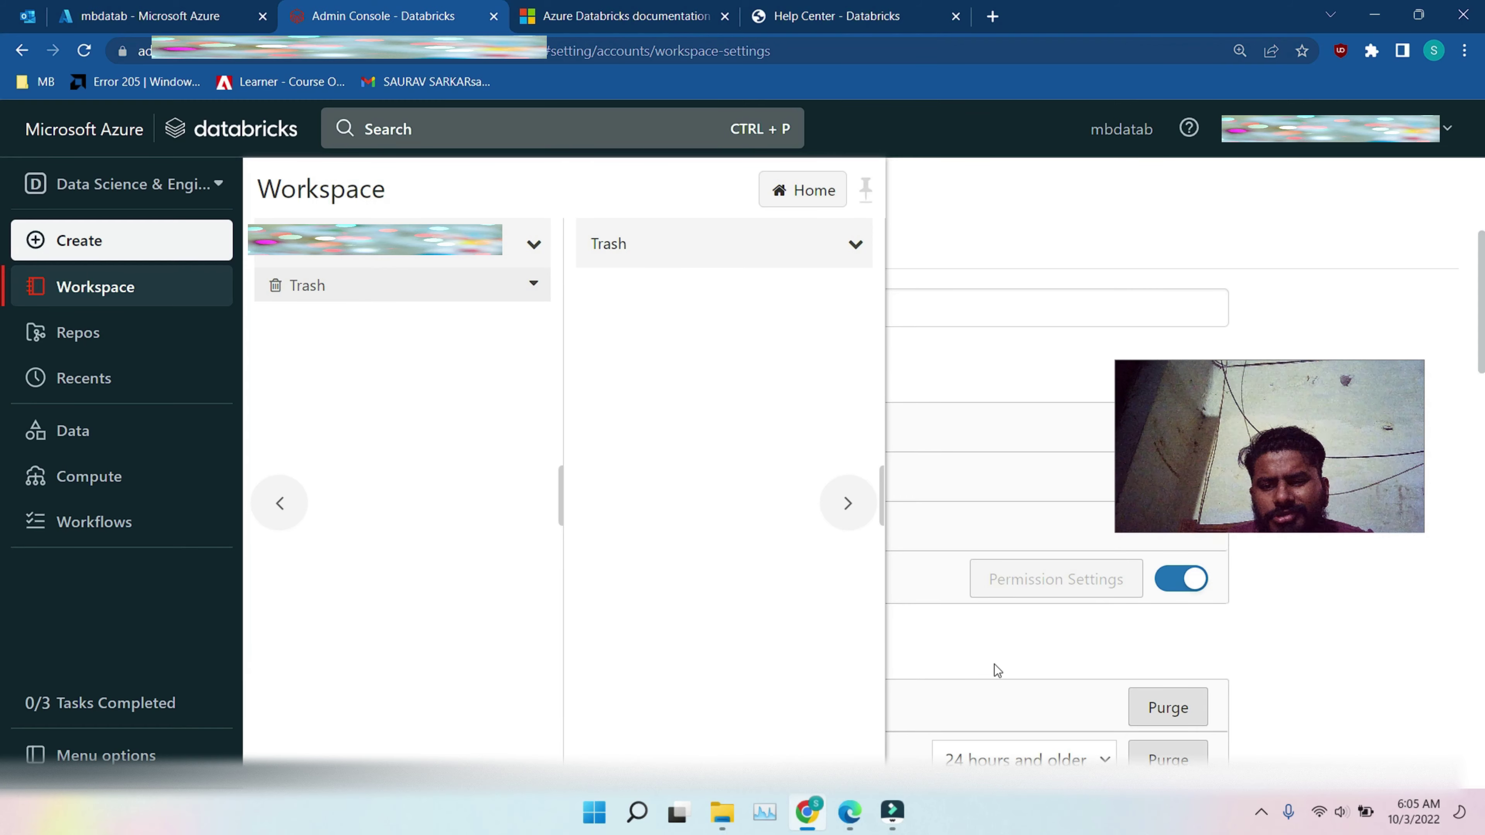
pyautogui.click(64, 287)
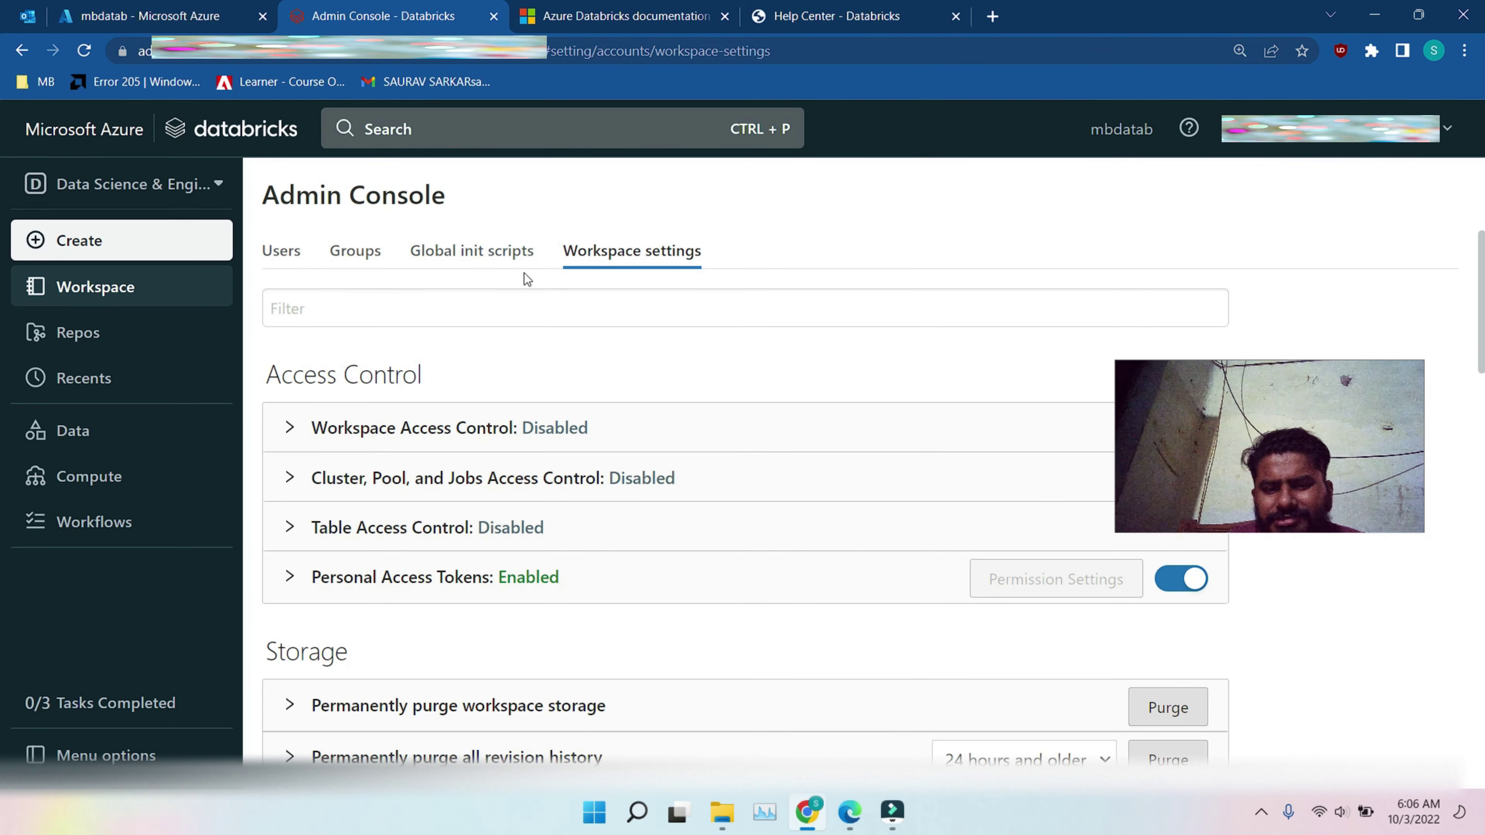
# - Review the Advanced section of the workspace settings, from iFraming prevention through the DBFS File Browser to Verbose Audit Logs
pyautogui.scroll(-6, 579, 535)
pyautogui.scroll(-15, 579, 536)
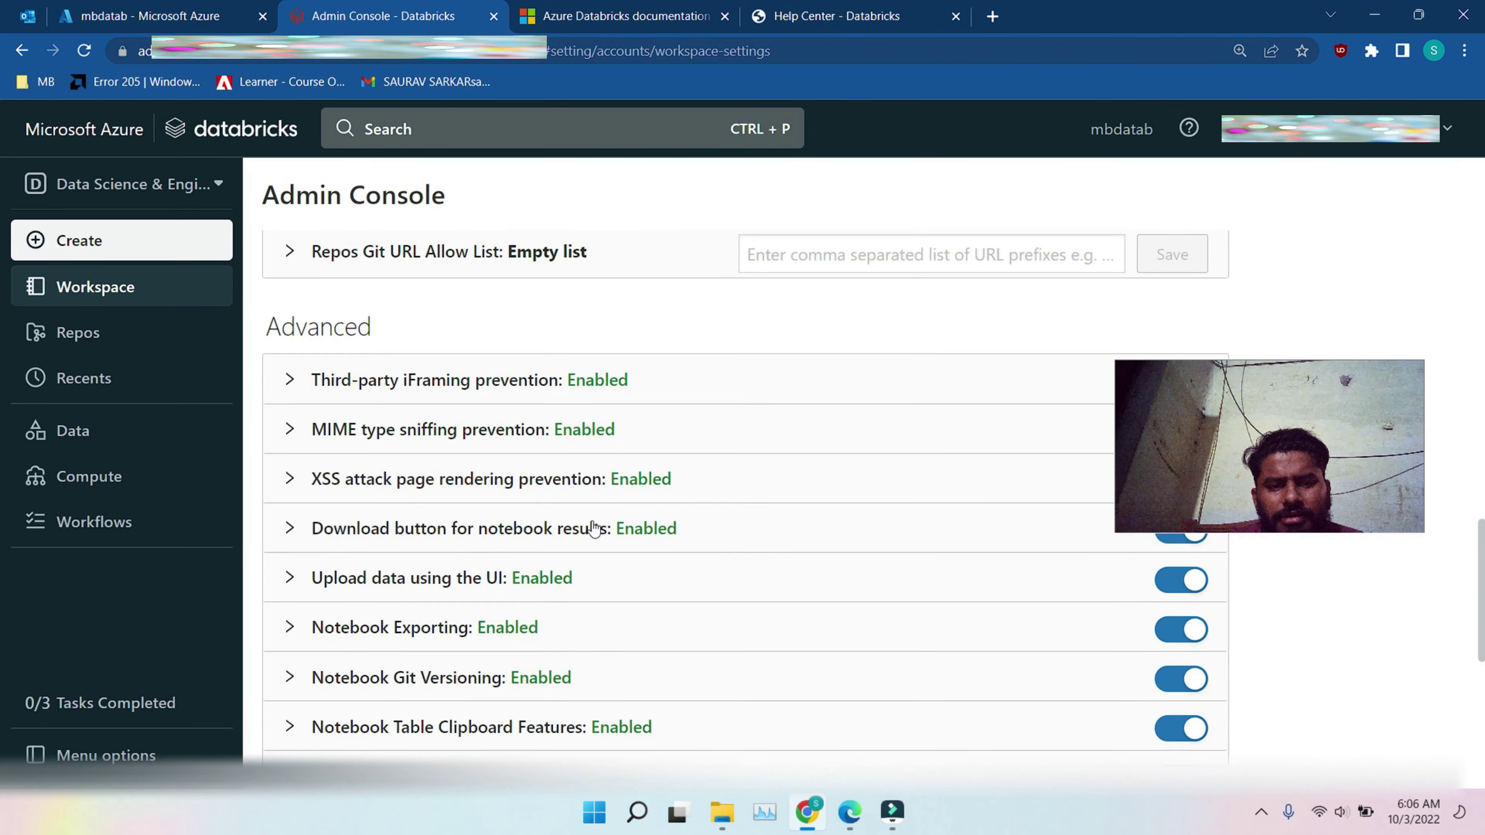
pyautogui.scroll(3, 596, 517)
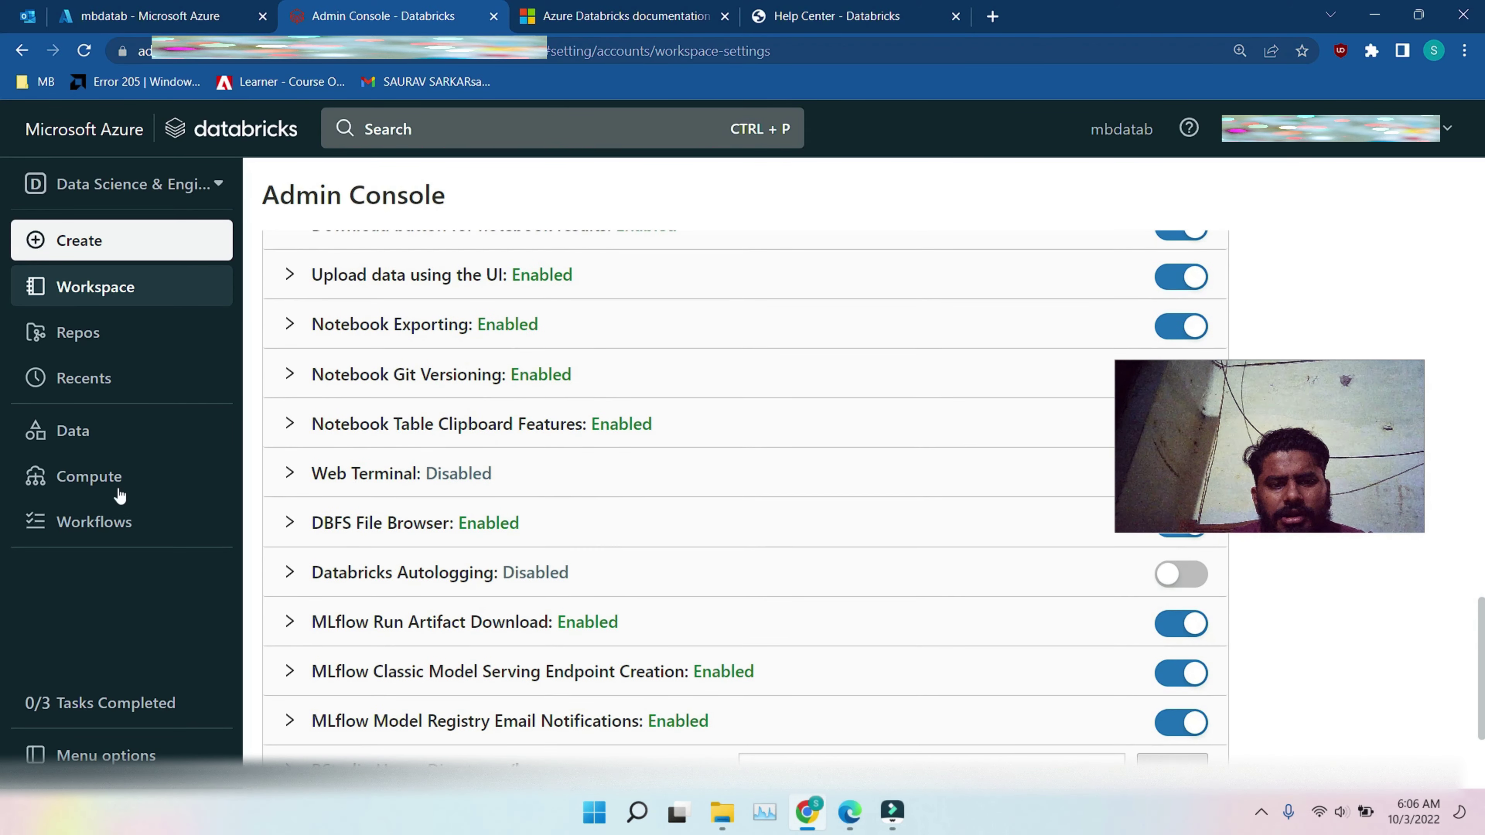
pyautogui.moveTo(1330, 345); pyautogui.dragTo(1299, 91)
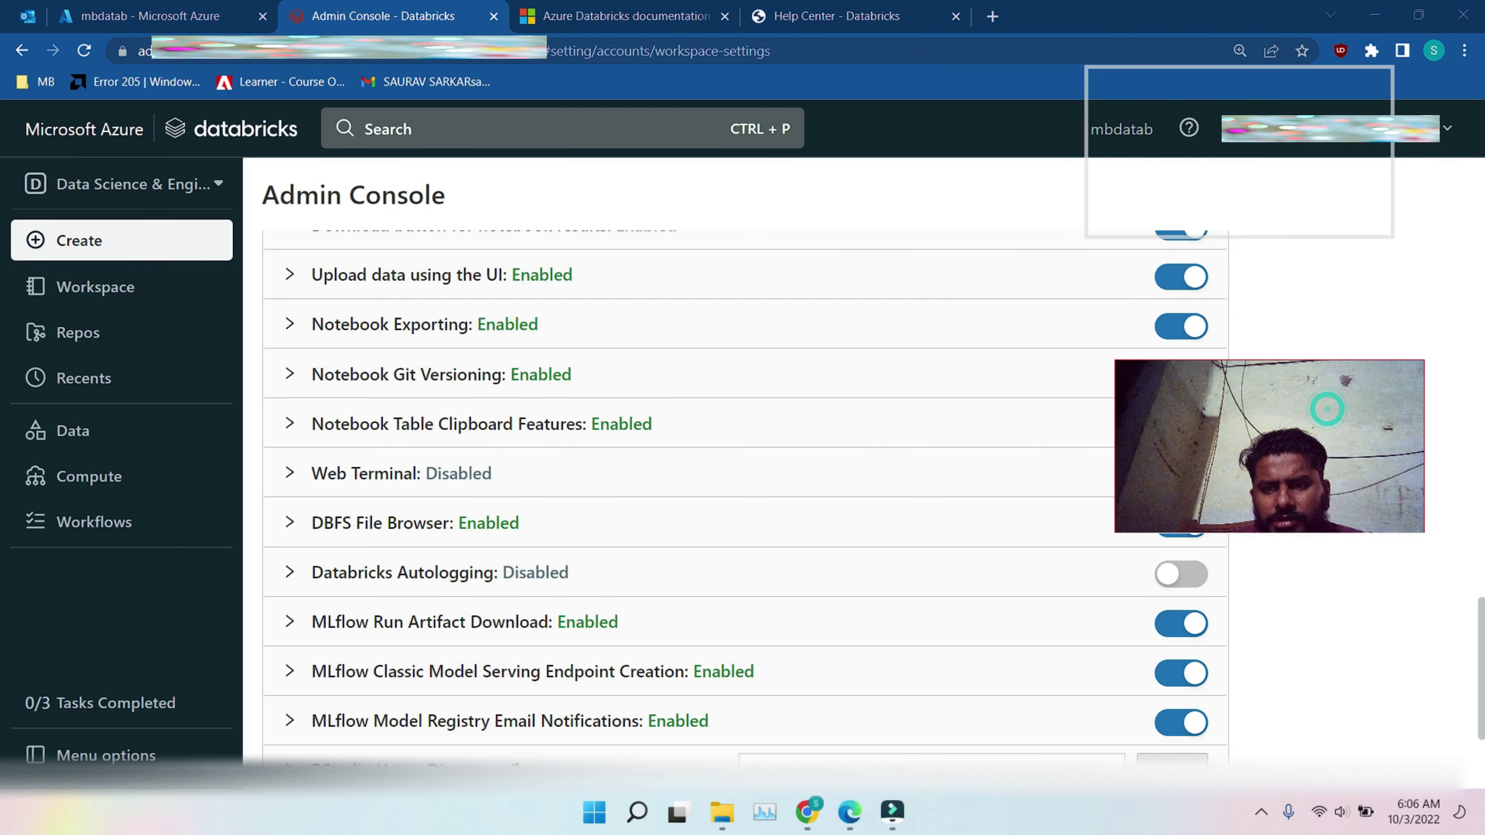
pyautogui.scroll(-3, 649, 540)
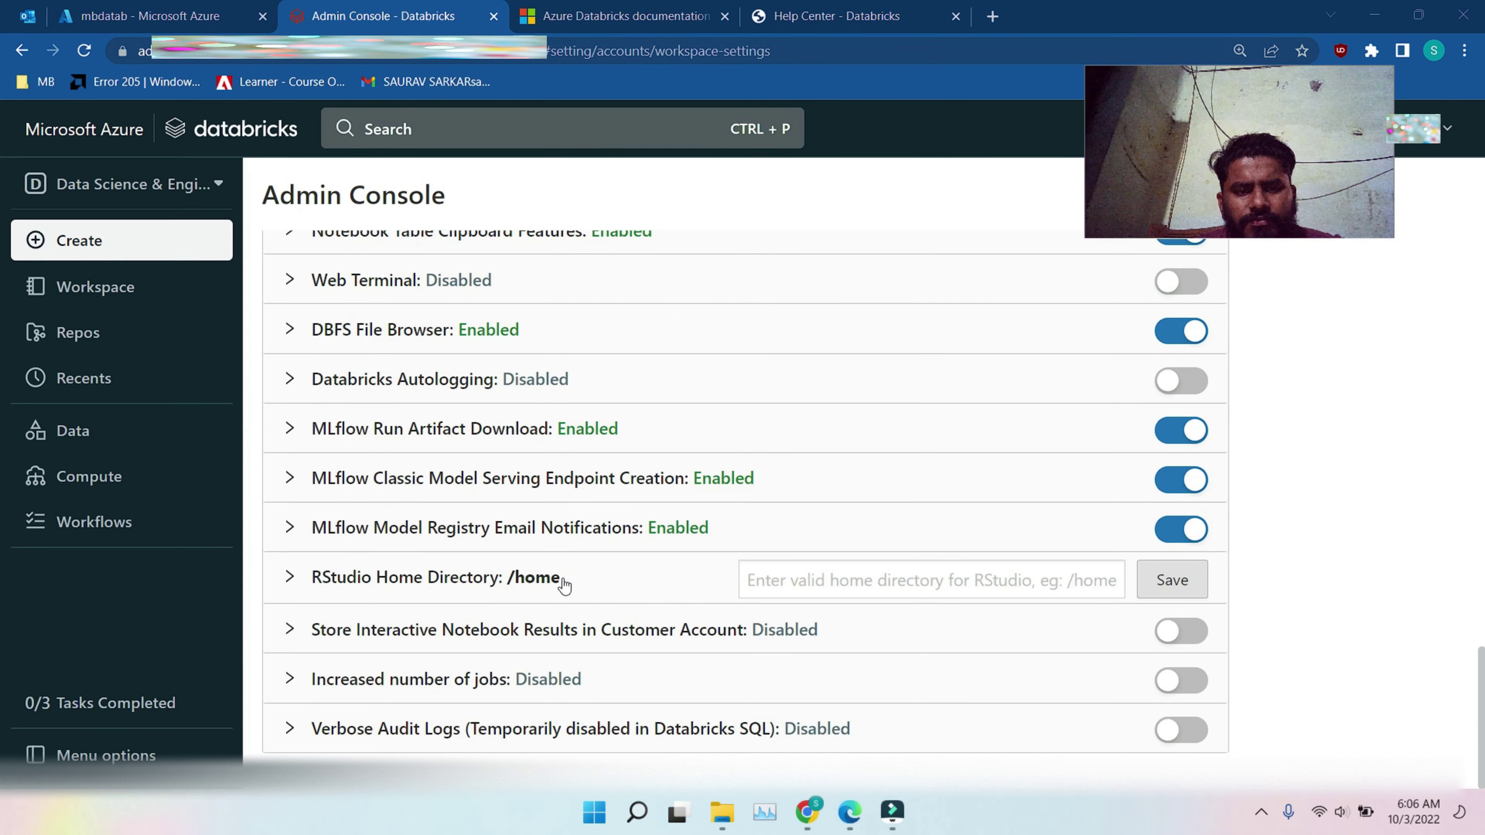
pyautogui.scroll(15, 548, 592)
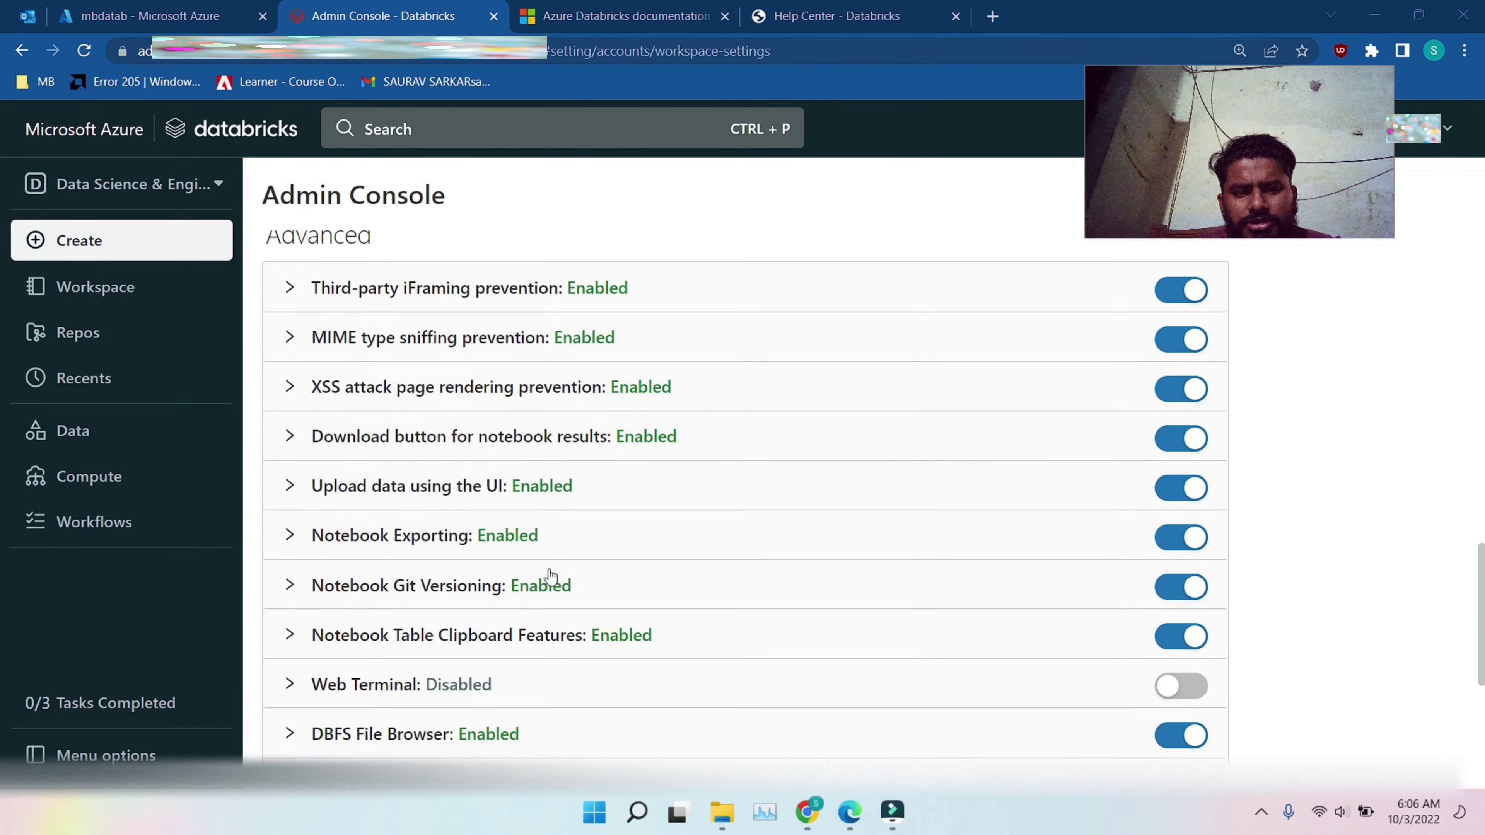
pyautogui.scroll(5, 551, 574)
pyautogui.scroll(-15, 556, 570)
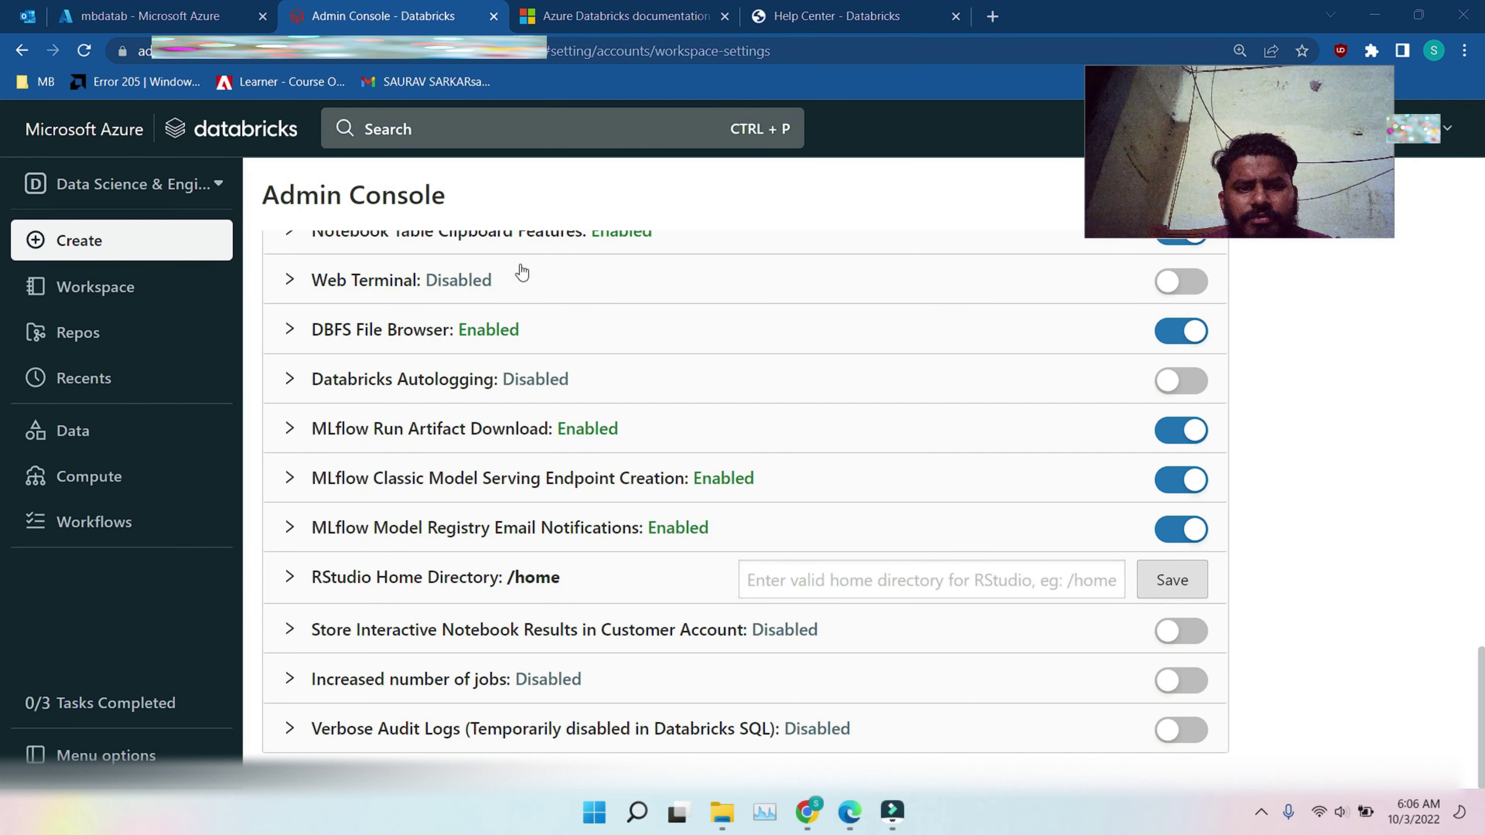
# - Go through the home page to the Compute page and compare the accessible and self-created all-purpose cluster lists
pyautogui.click(104, 135)
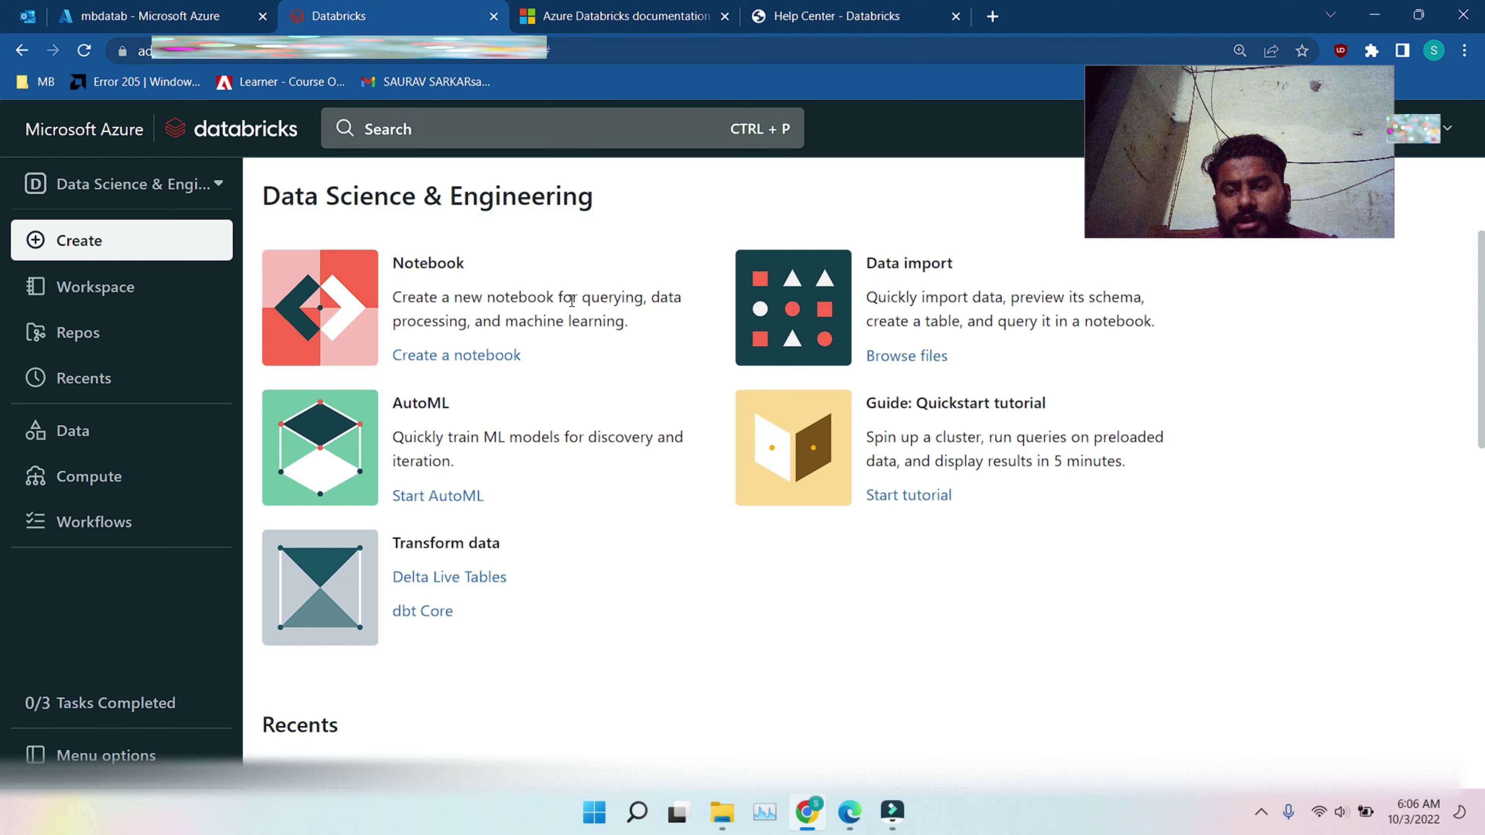
pyautogui.click(118, 491)
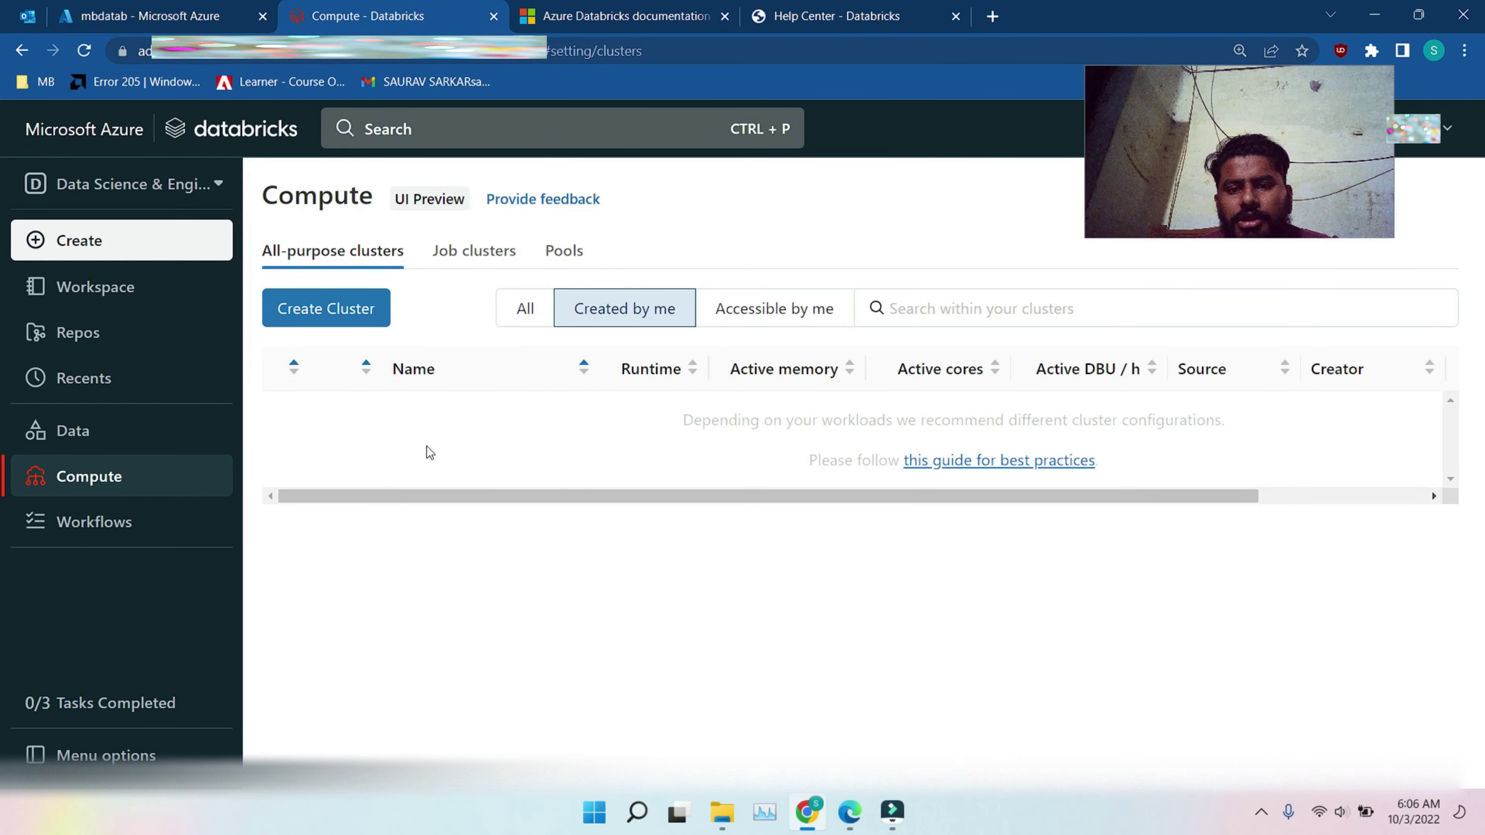
pyautogui.hscroll(3, 706, 494)
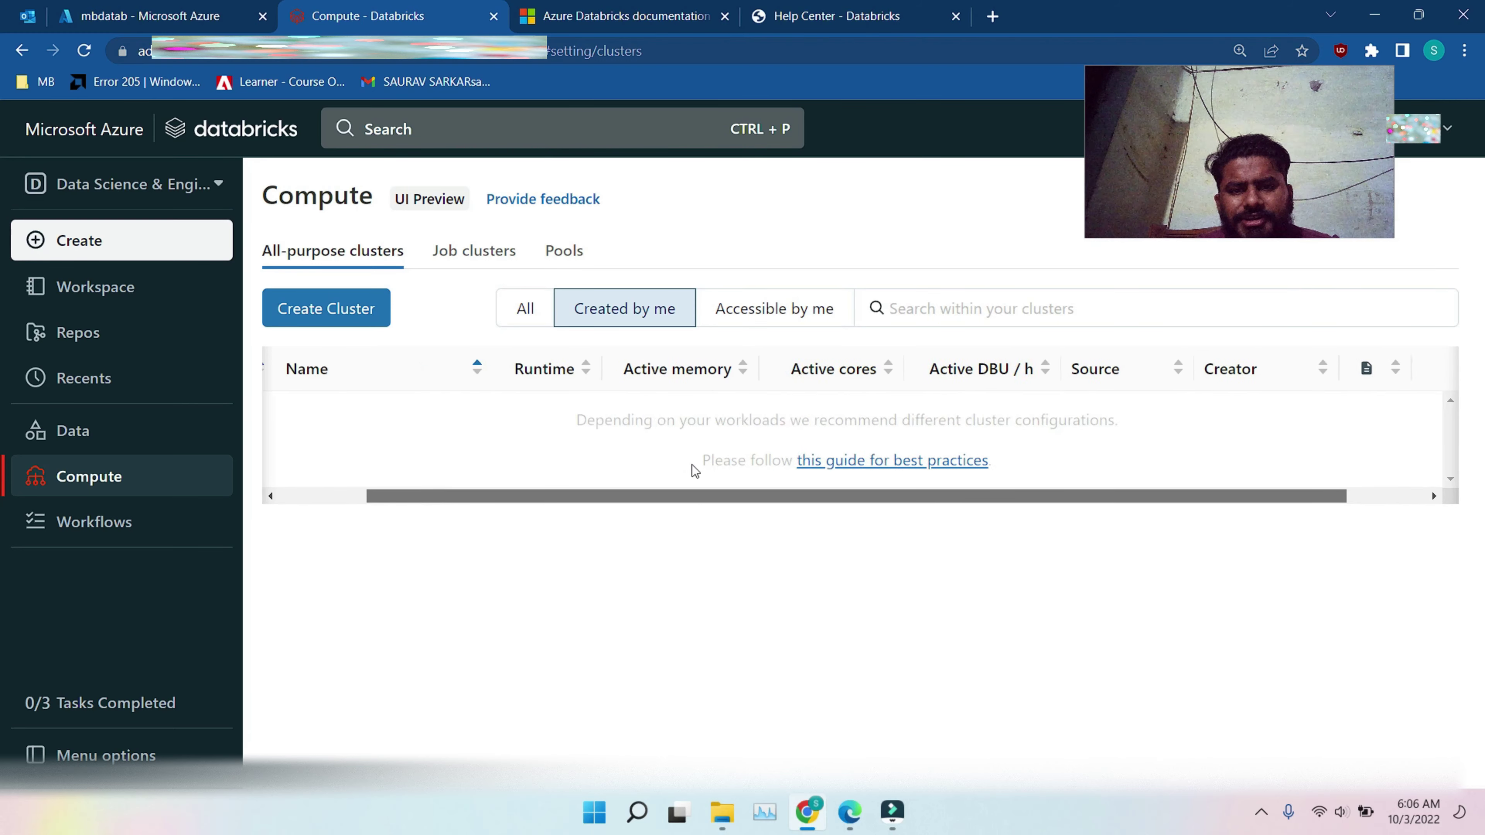
pyautogui.hscroll(-3, 694, 470)
pyautogui.click(710, 307)
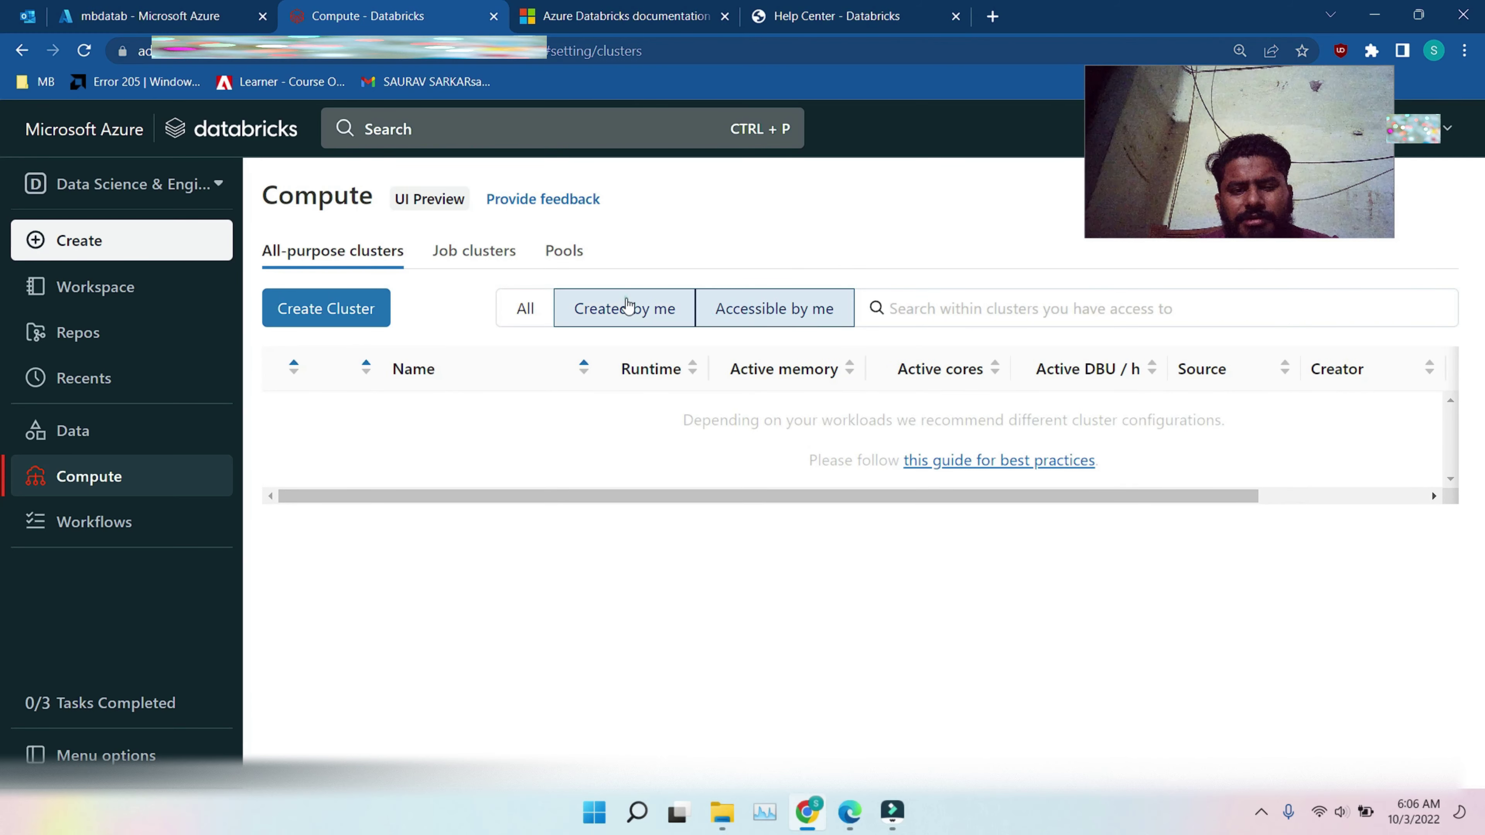
pyautogui.click(627, 305)
# - View the job clusters and the pools, and return to the all-purpose clusters
pyautogui.click(476, 250)
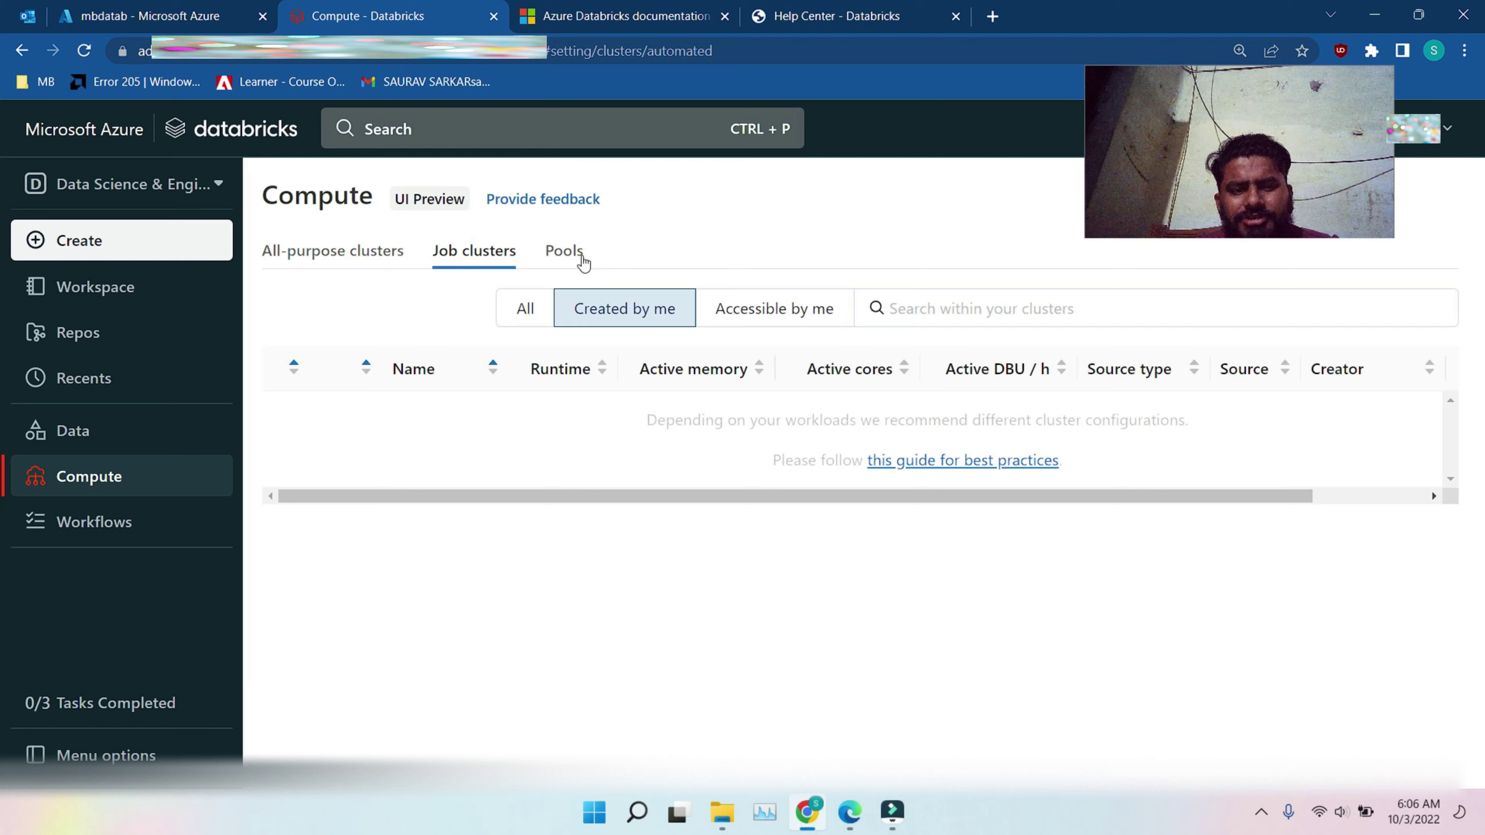
pyautogui.click(581, 261)
pyautogui.click(351, 255)
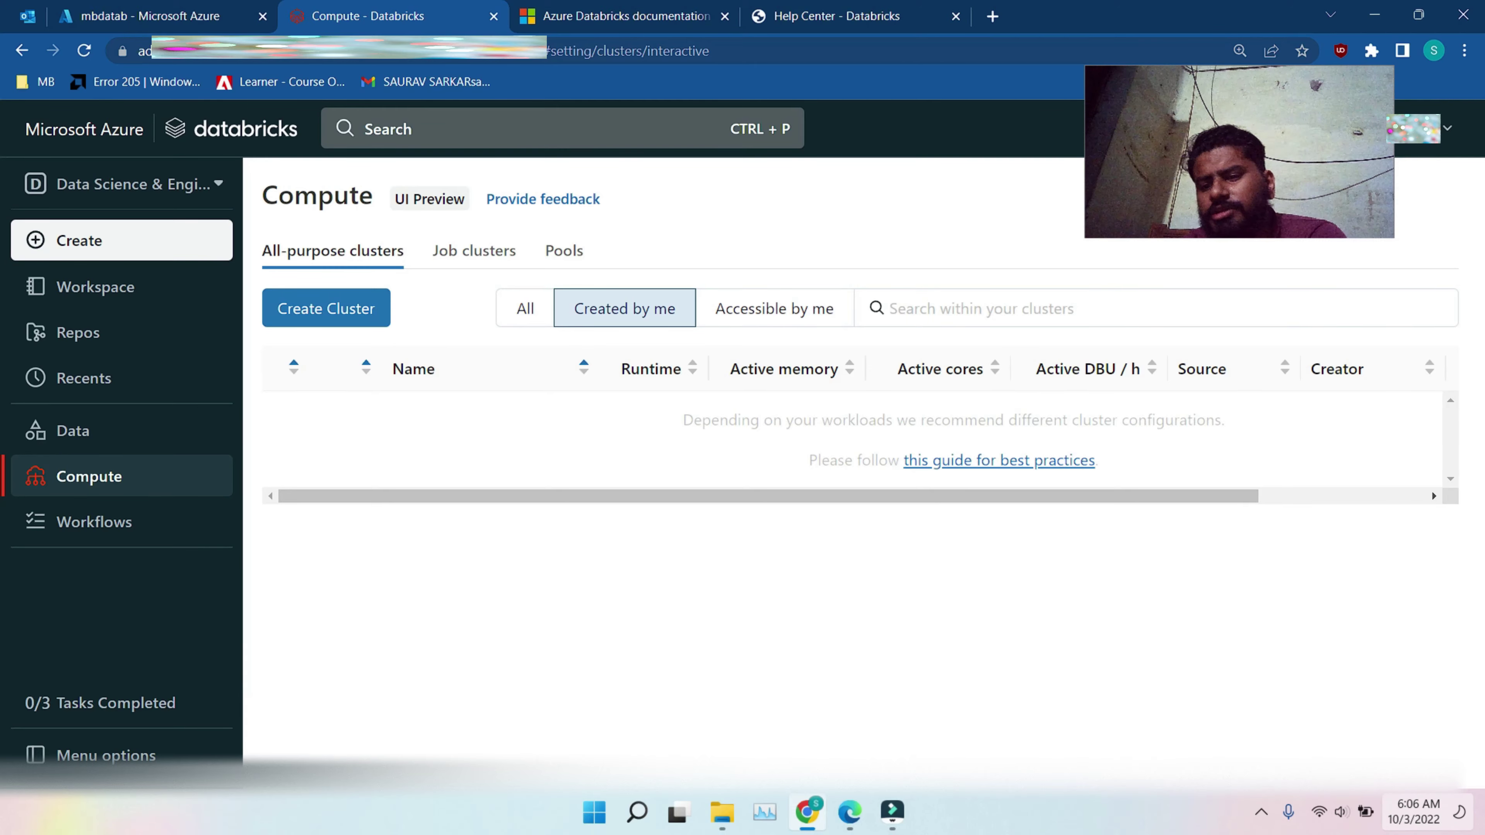
pyautogui.click(1261, 812)
pyautogui.click(1261, 757)
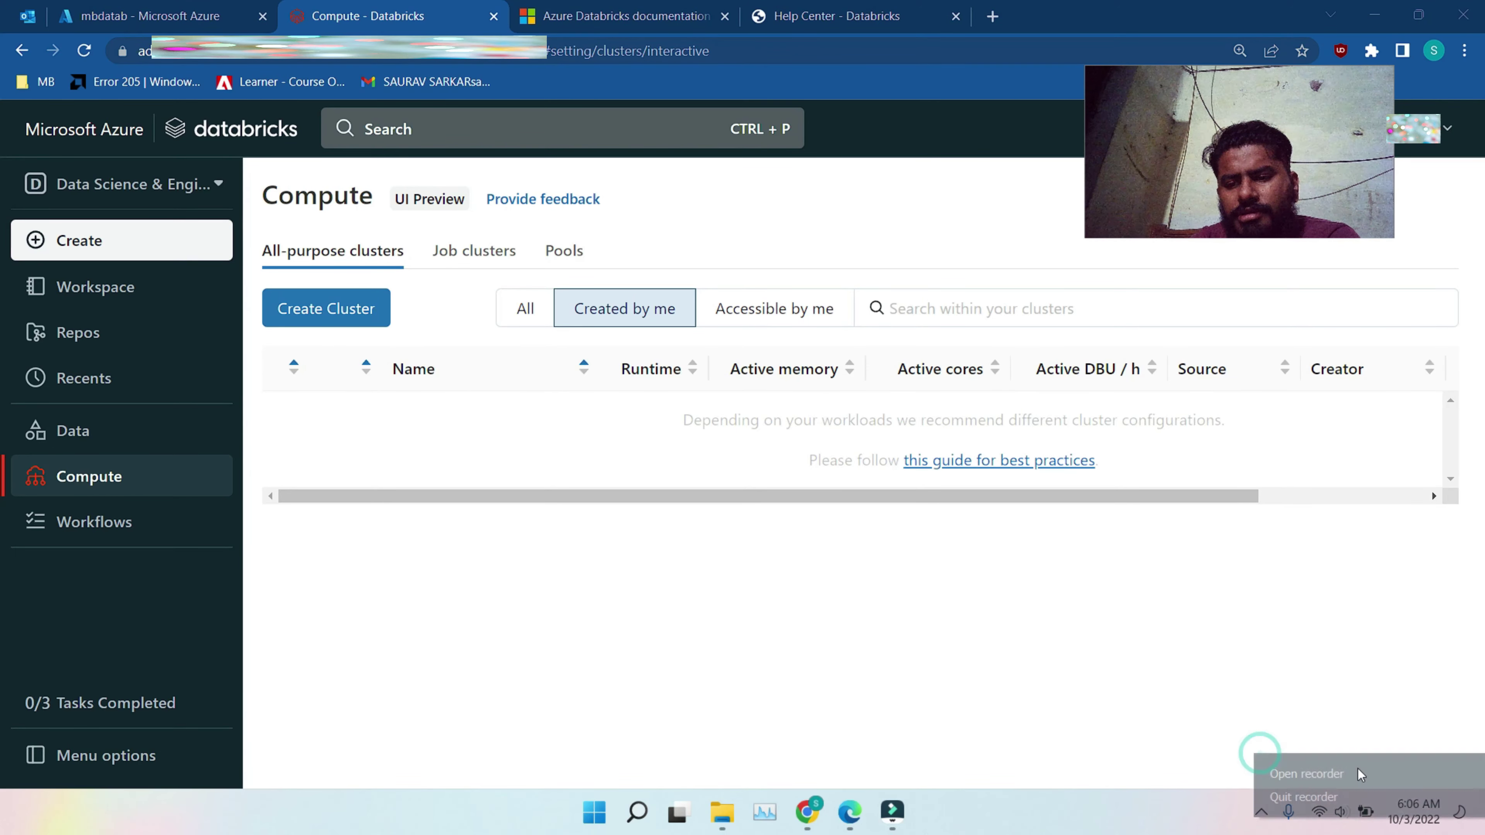